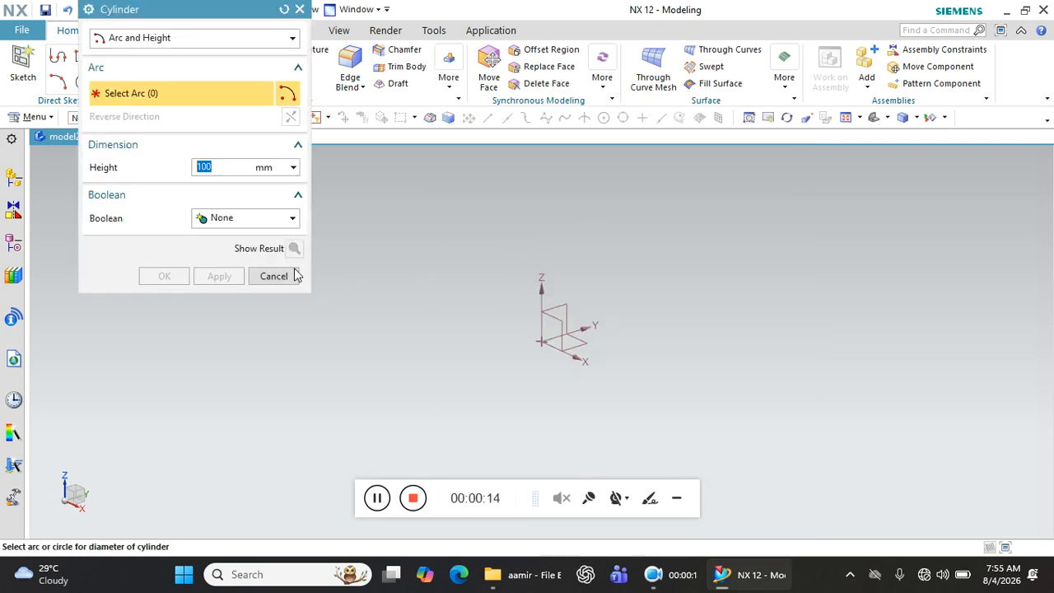
Create a cylinder by axis, diameter and height, 50 mm in diameter and 100 mm high along the Z axis
click(239, 38)
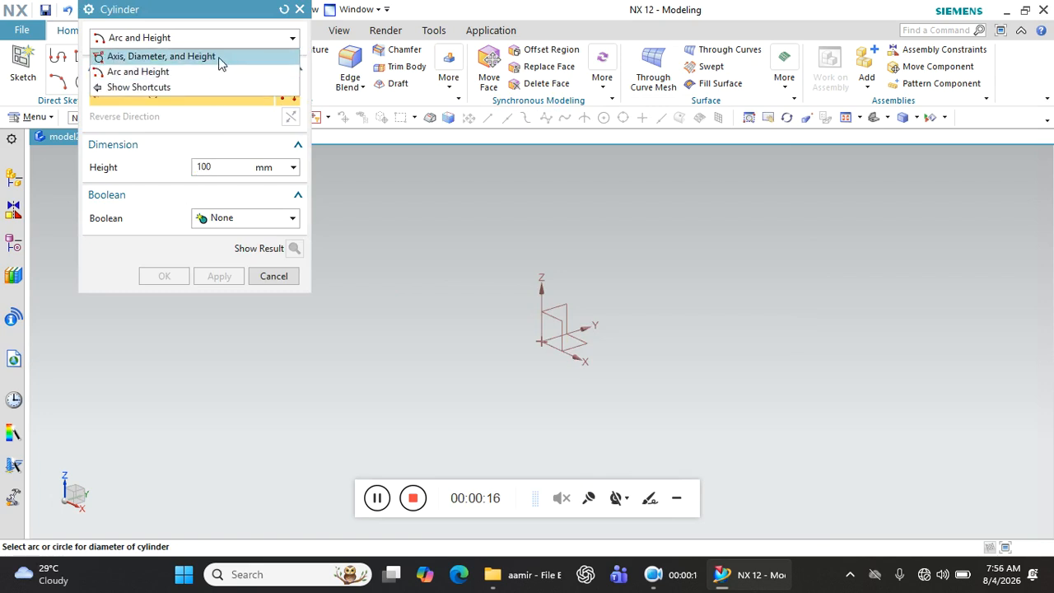
click(221, 56)
click(230, 175)
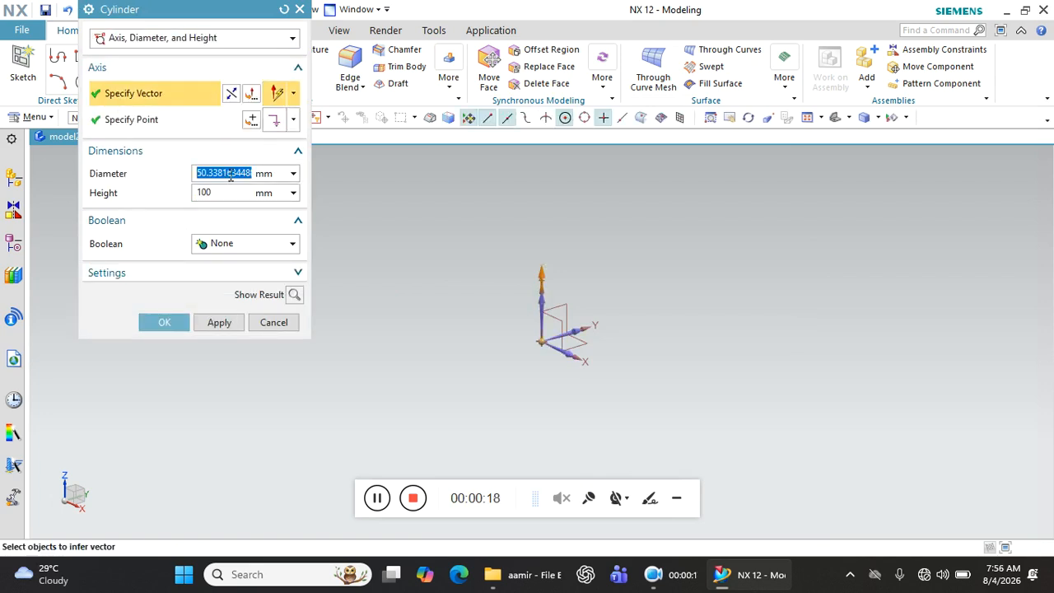
text(50)
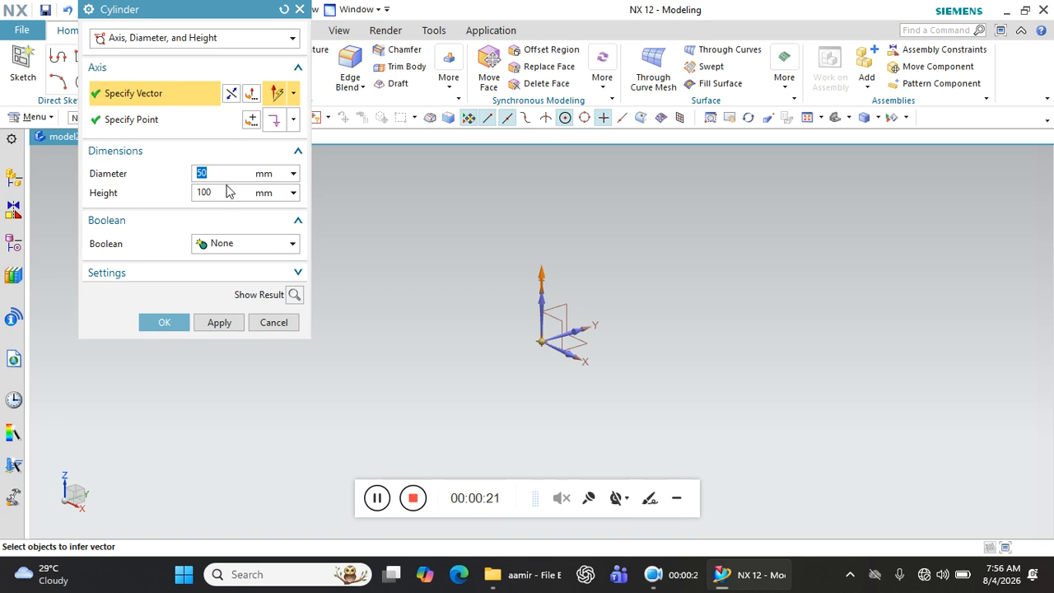
click(165, 321)
Define a rectangular groove on the cylinder's outer face with a groove diameter of 35 mm and a width of 15 mm
middle_drag(499, 238, 532, 303)
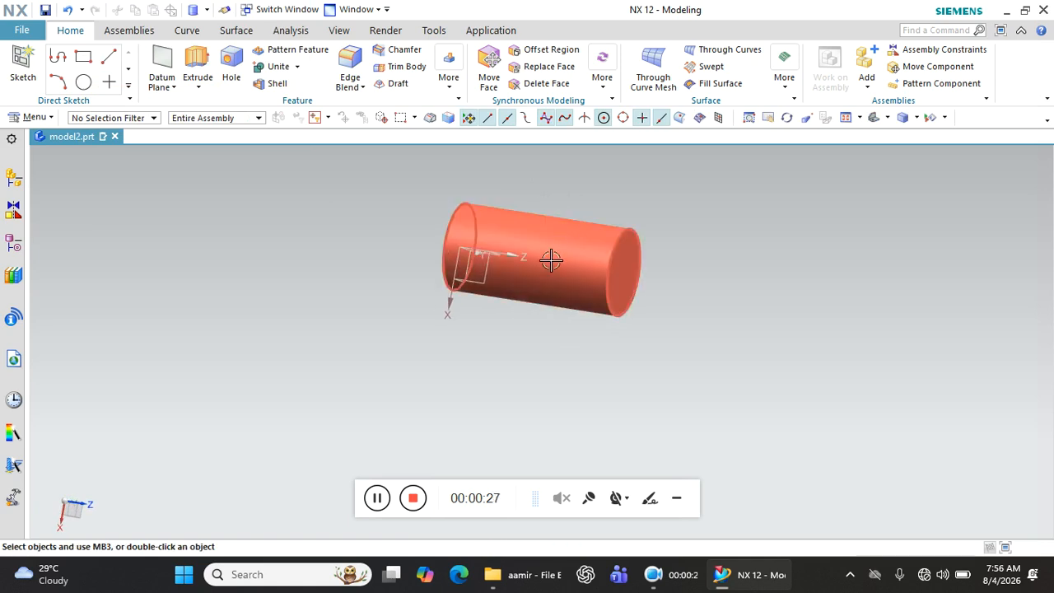
click(448, 73)
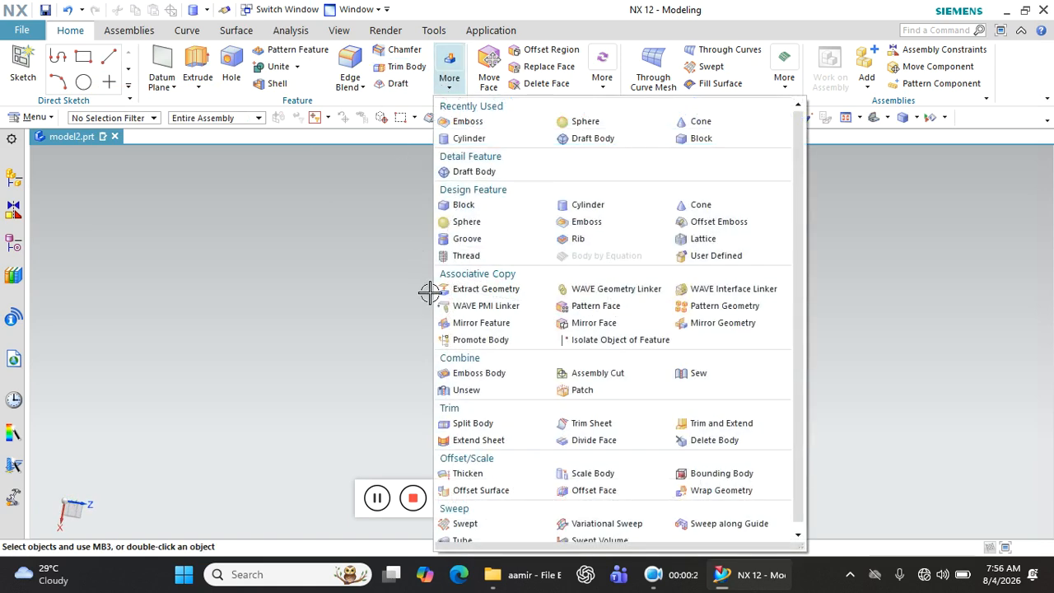
click(476, 239)
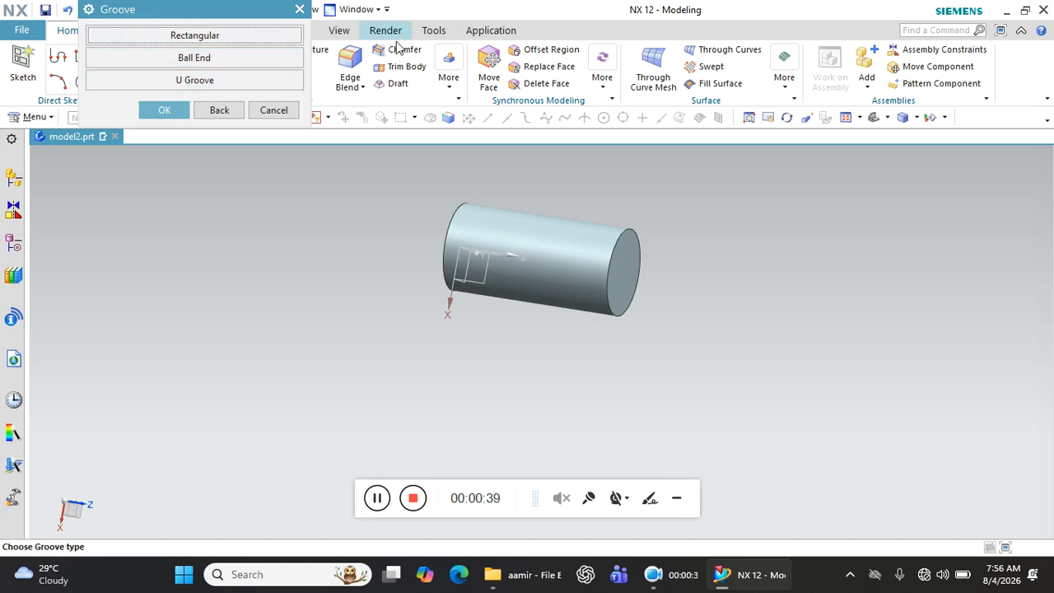
click(273, 35)
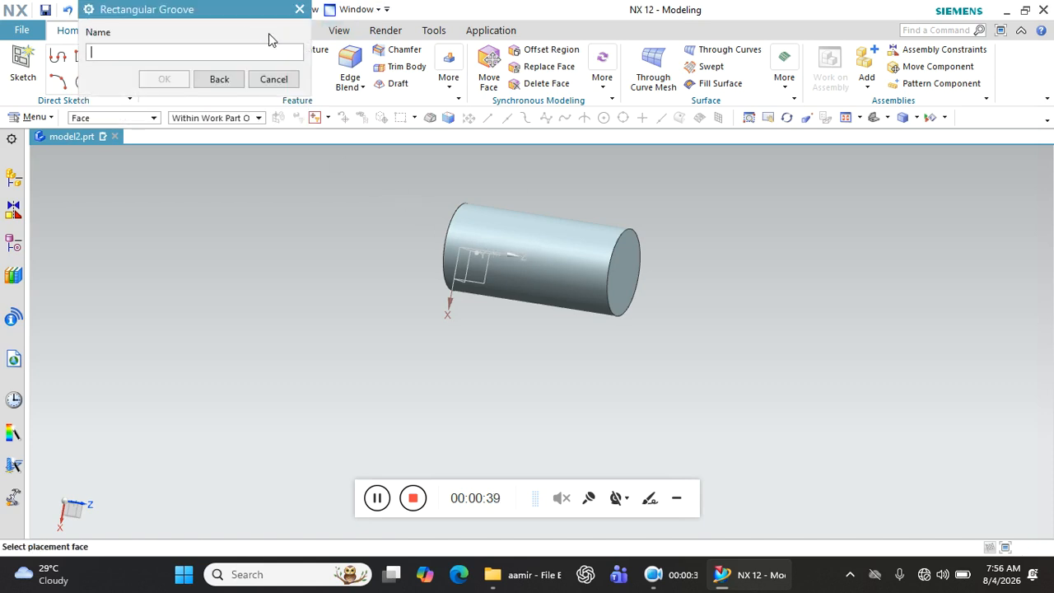
click(574, 240)
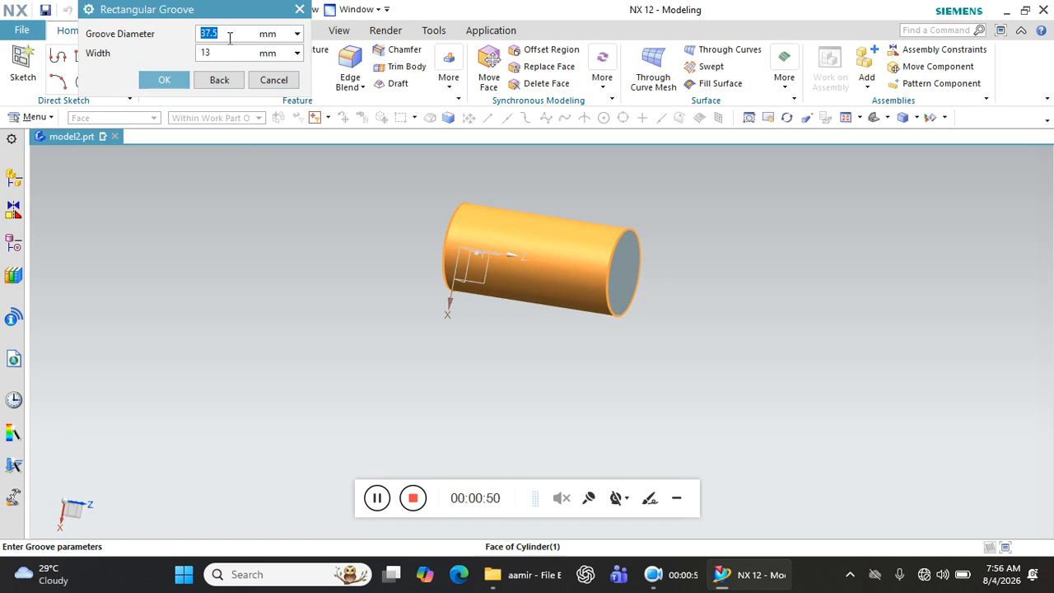
text(3)
key(Tab)
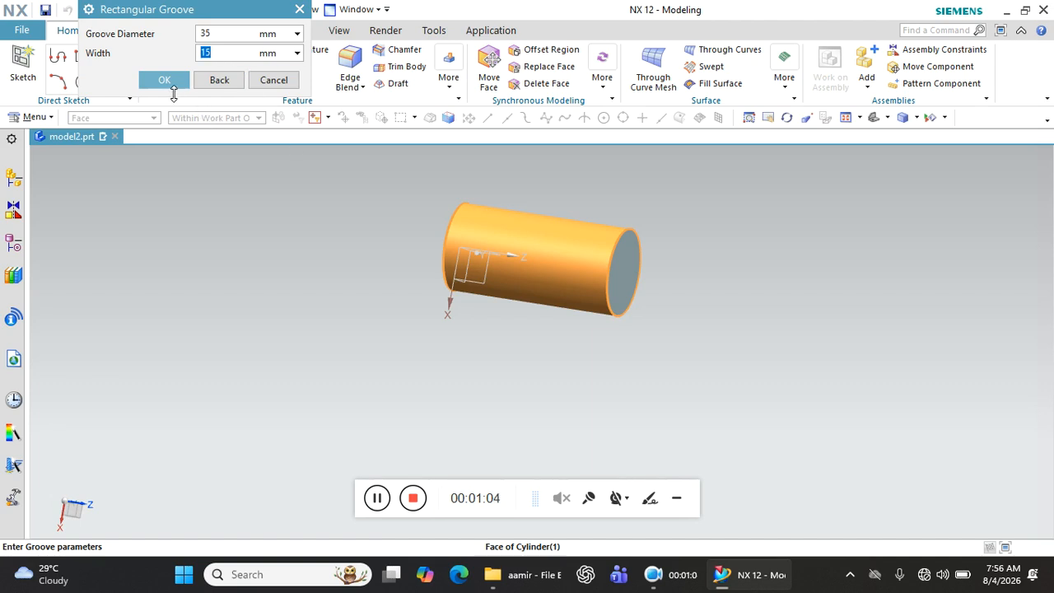
click(165, 83)
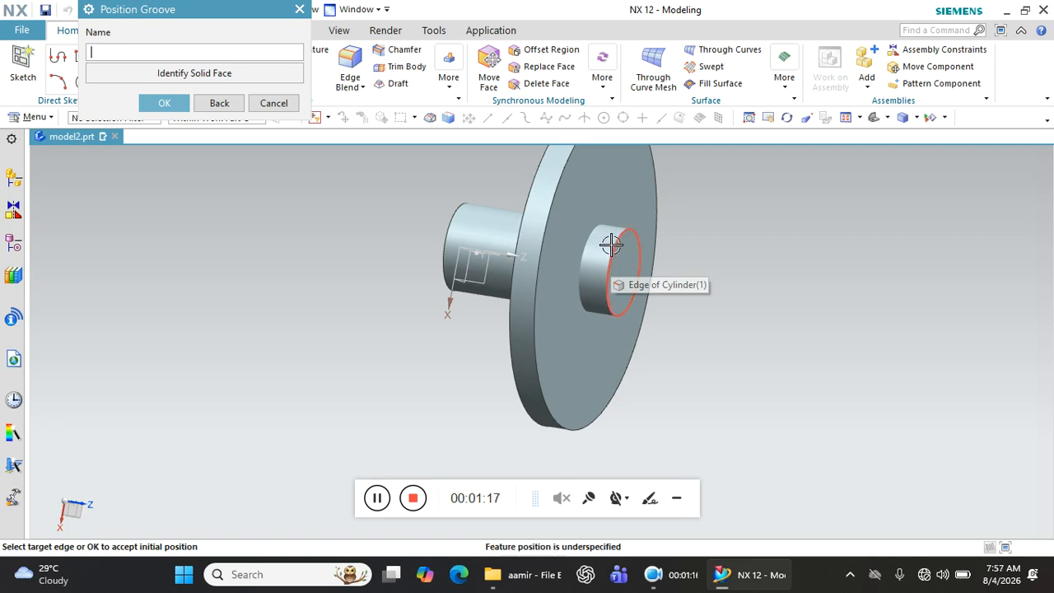
Position the rectangular groove 10 mm from the cylinder's far end edge, measured to the near edge of the groove tool
click(612, 245)
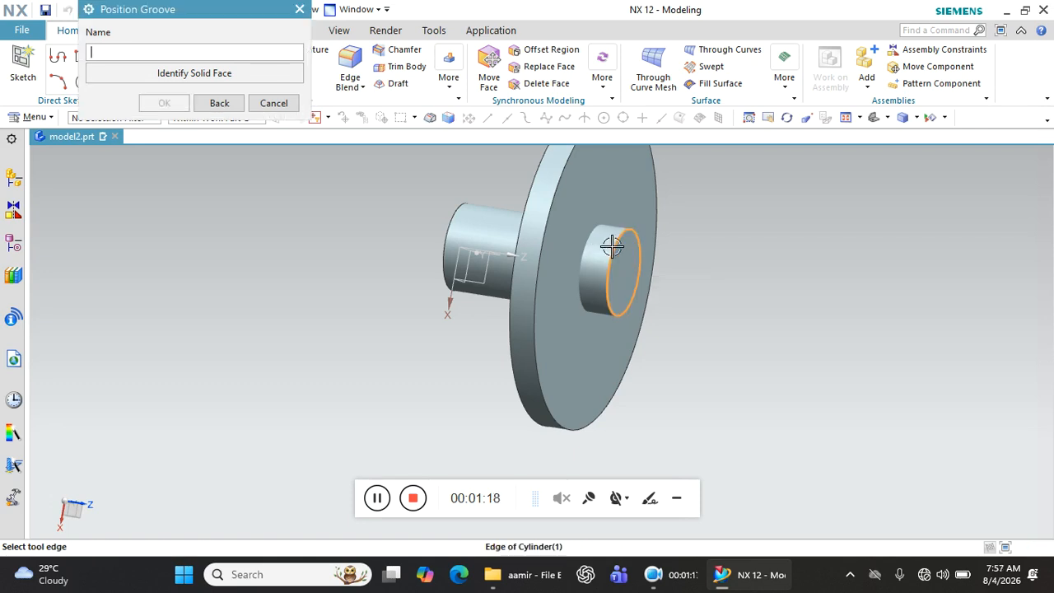
click(552, 216)
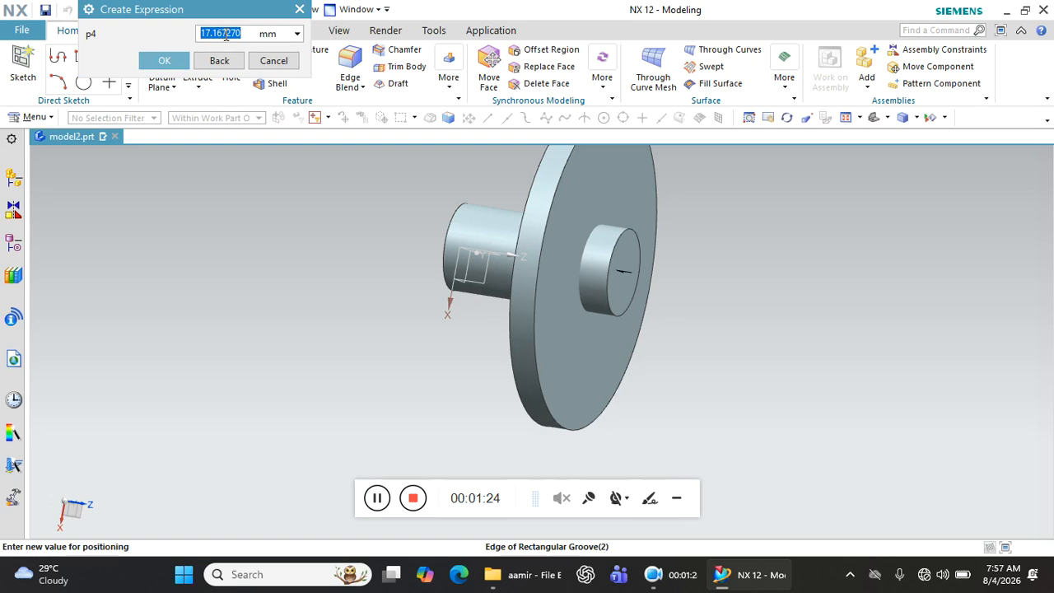
text(10)
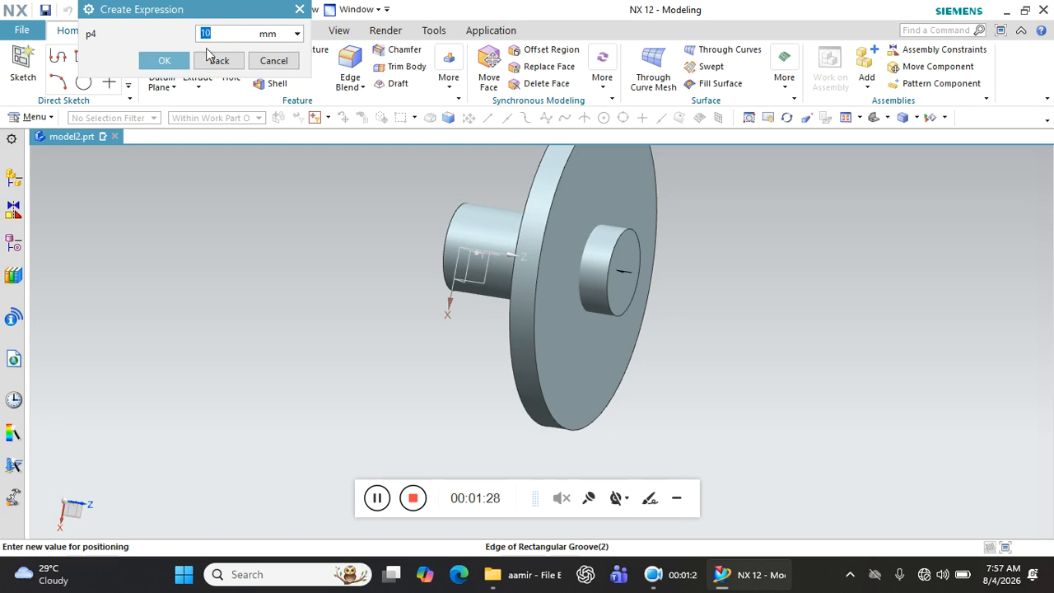
click(163, 61)
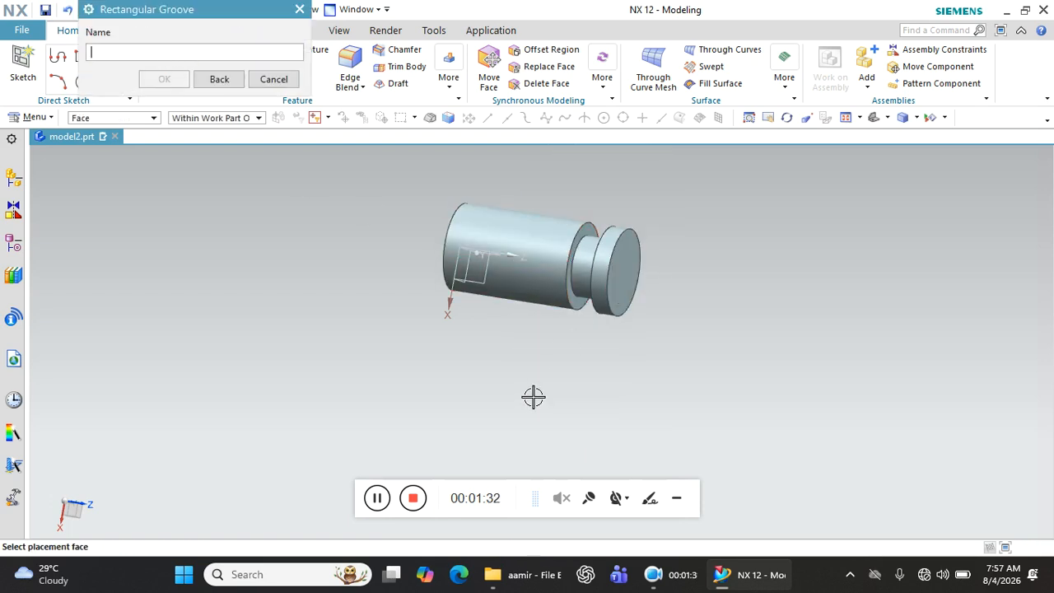
Define a ball end groove on the cylinder's longer outer face with a 35 mm groove diameter and a 15 mm ball diameter
scroll(577, 244, up, 3)
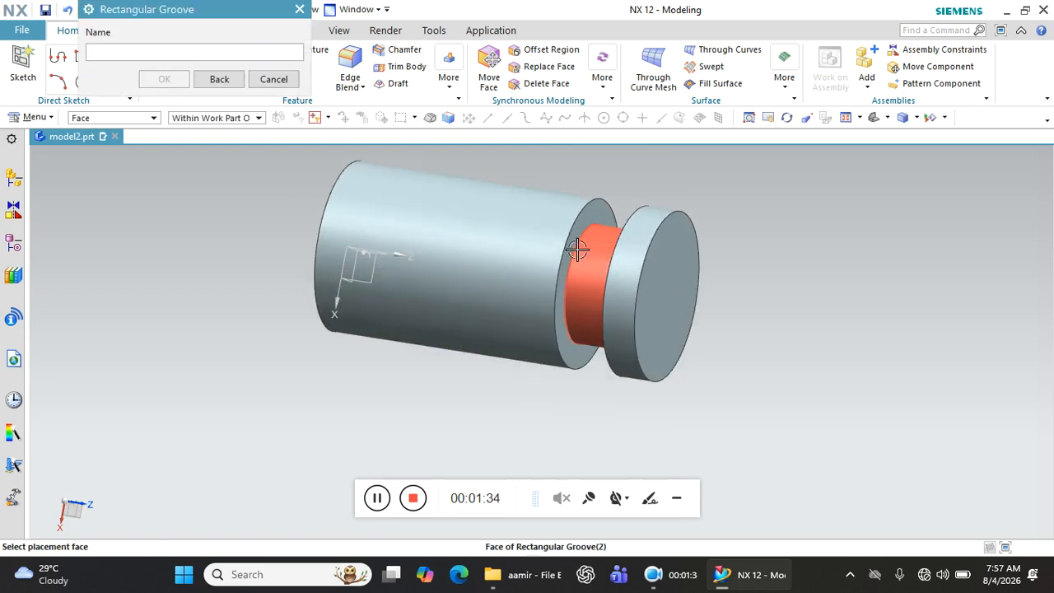
scroll(577, 250, up, 2)
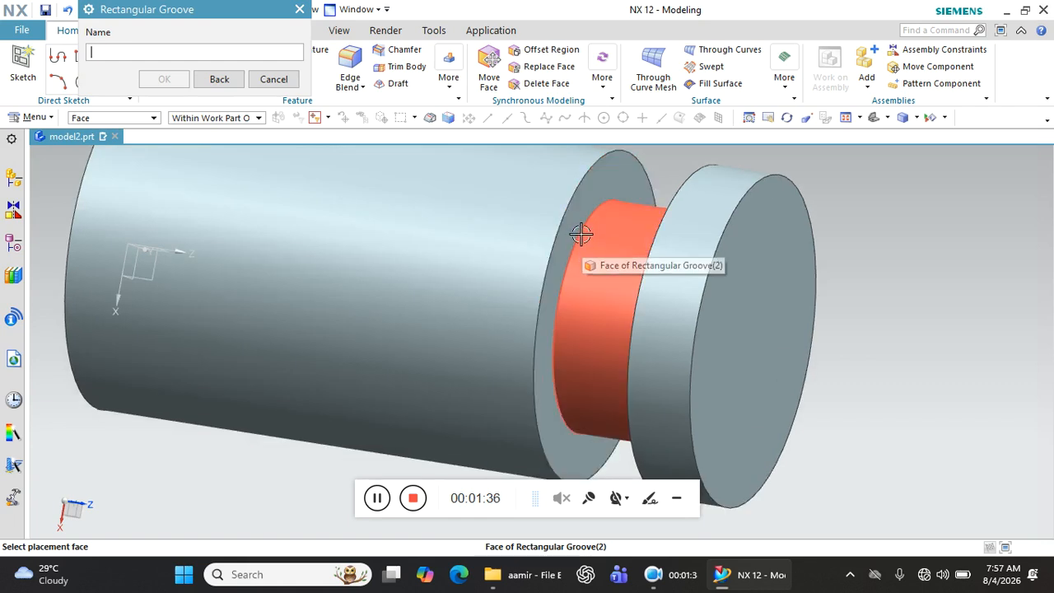
scroll(583, 231, down, 4)
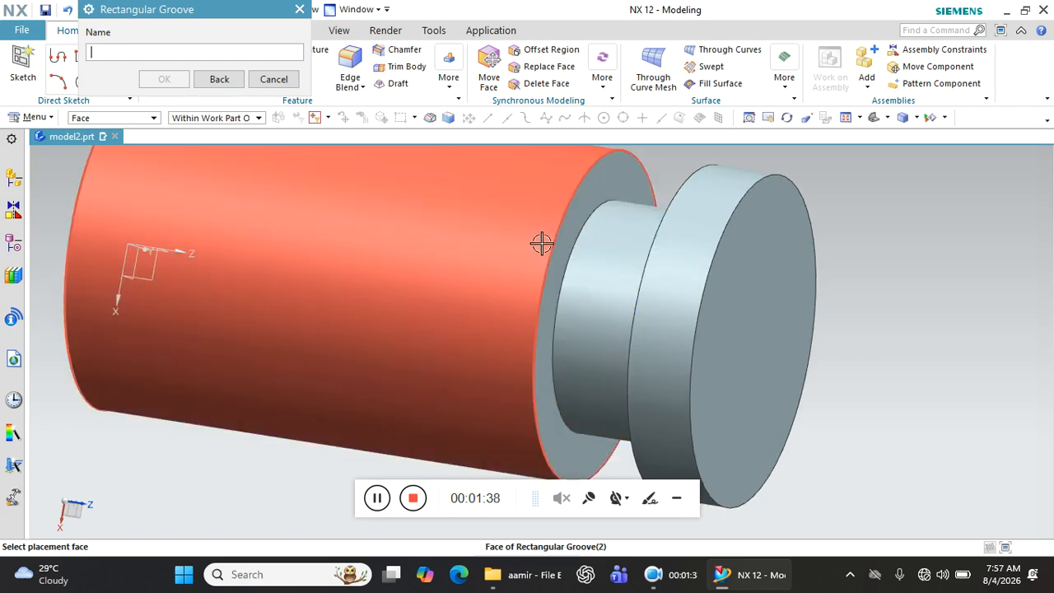
click(219, 80)
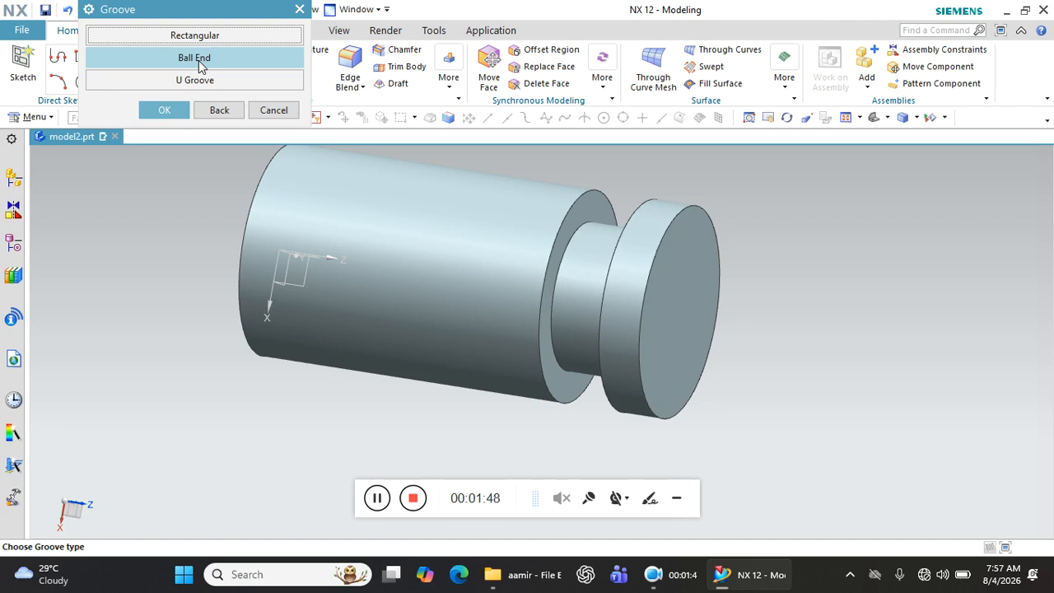
click(199, 60)
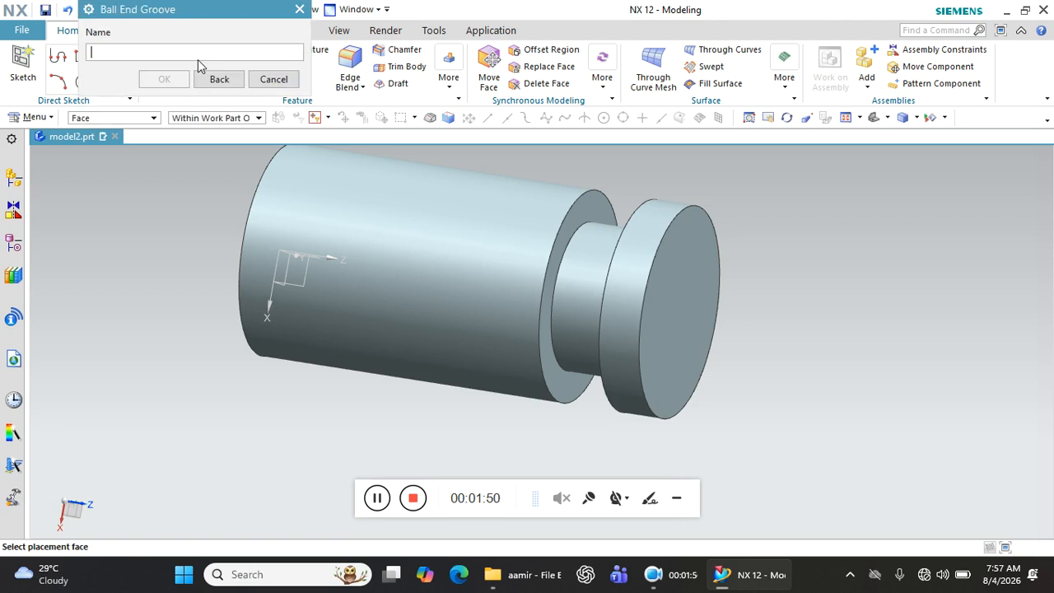
click(410, 221)
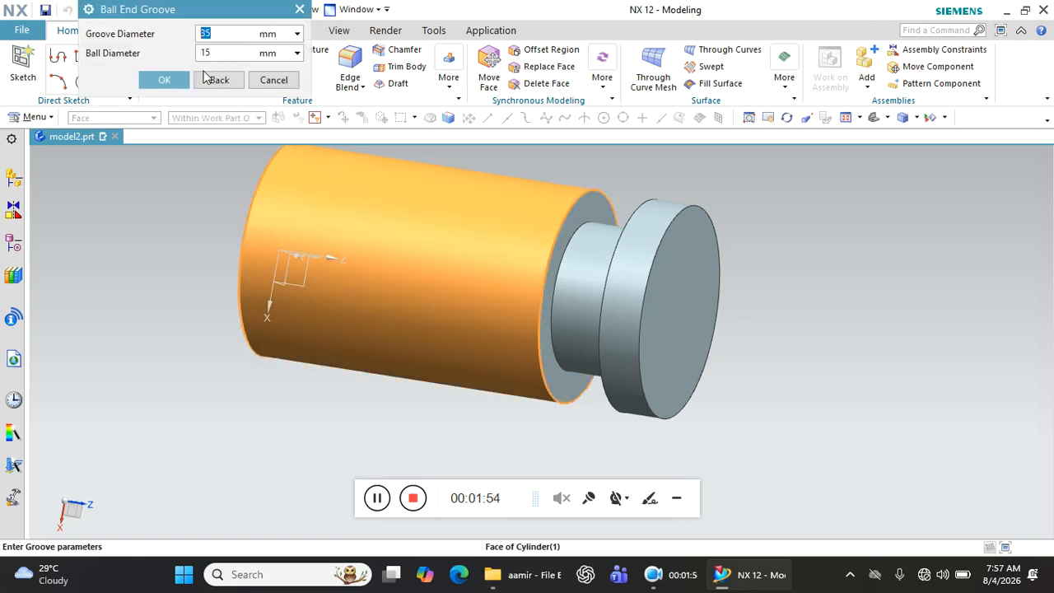
click(166, 82)
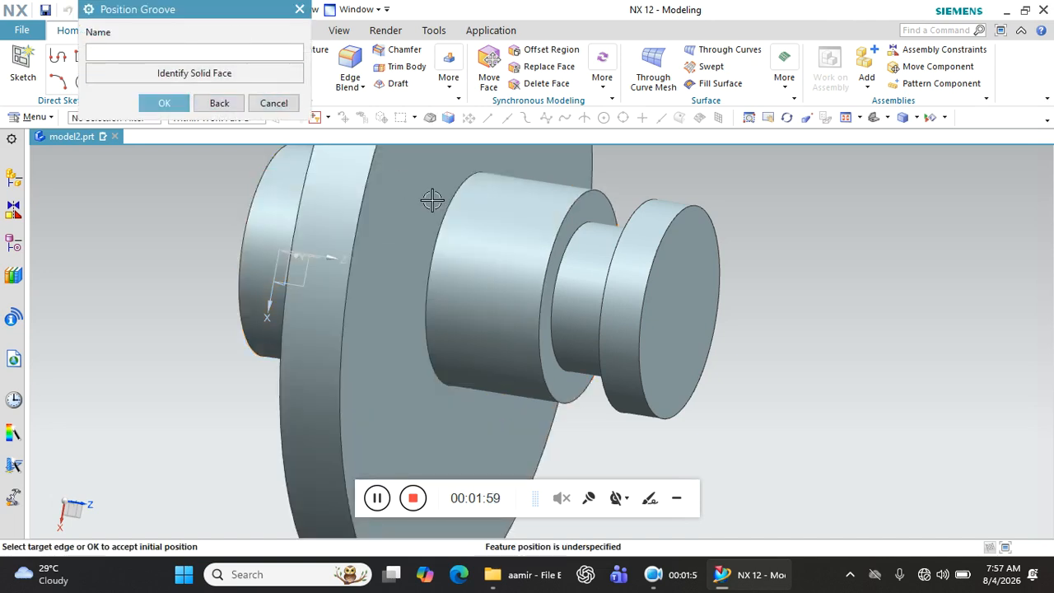
Position the ball end groove 16 mm from the adjacent outer edge of the rectangular groove
click(554, 246)
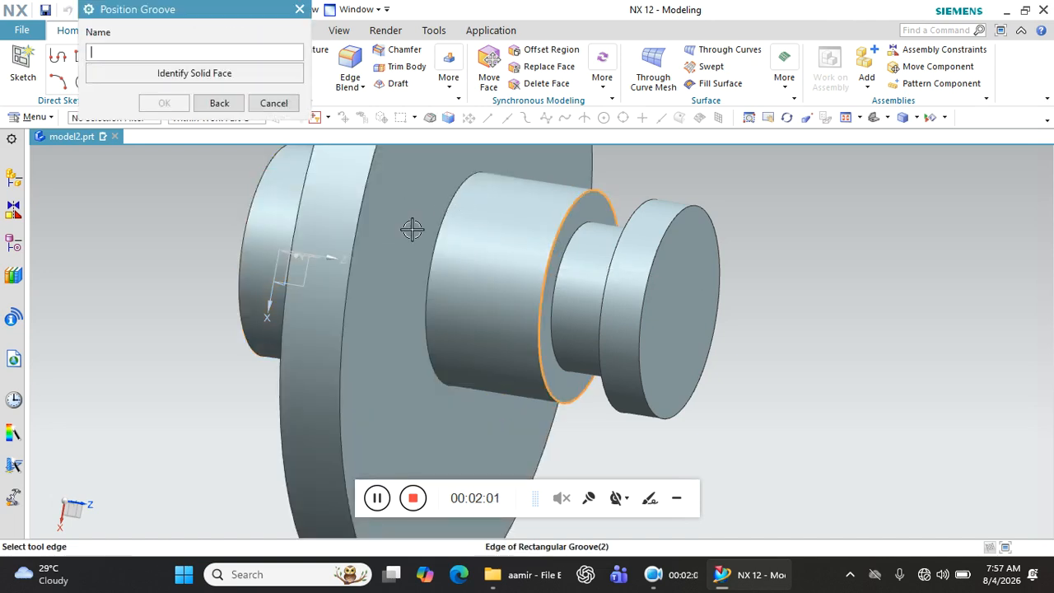
click(364, 215)
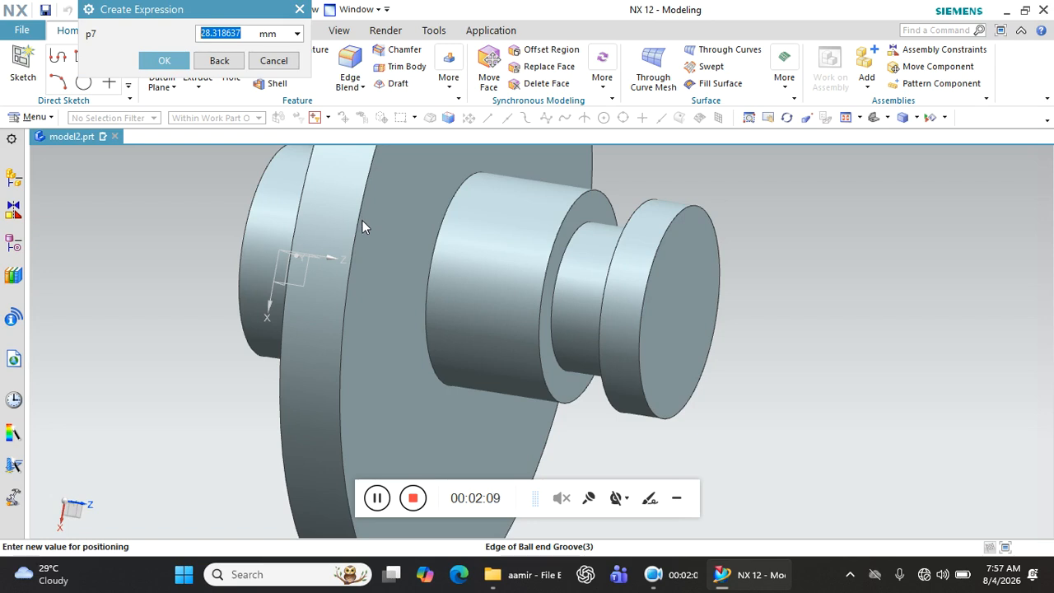
text(16)
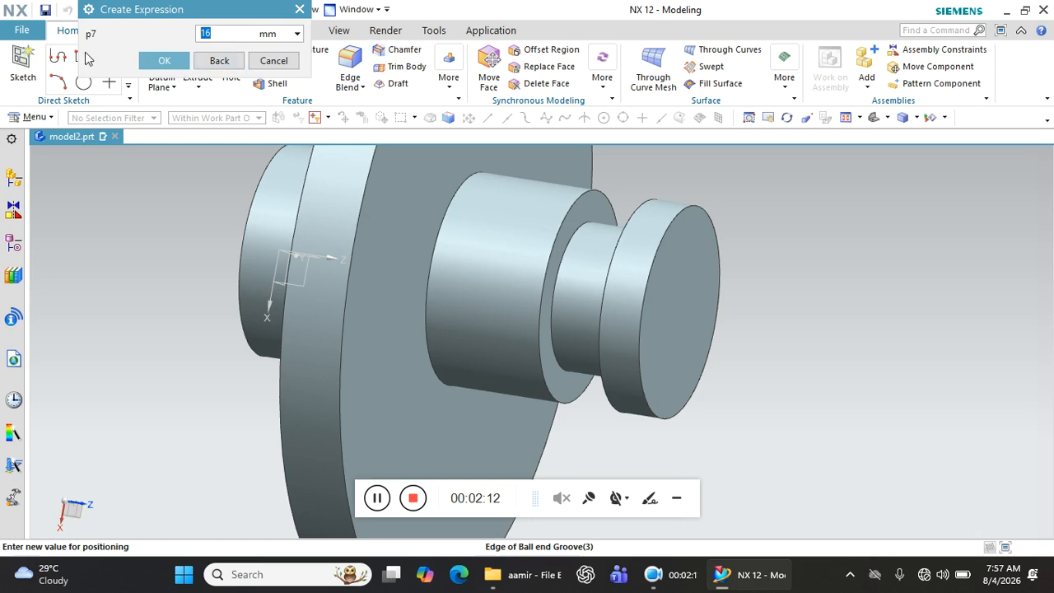
click(166, 60)
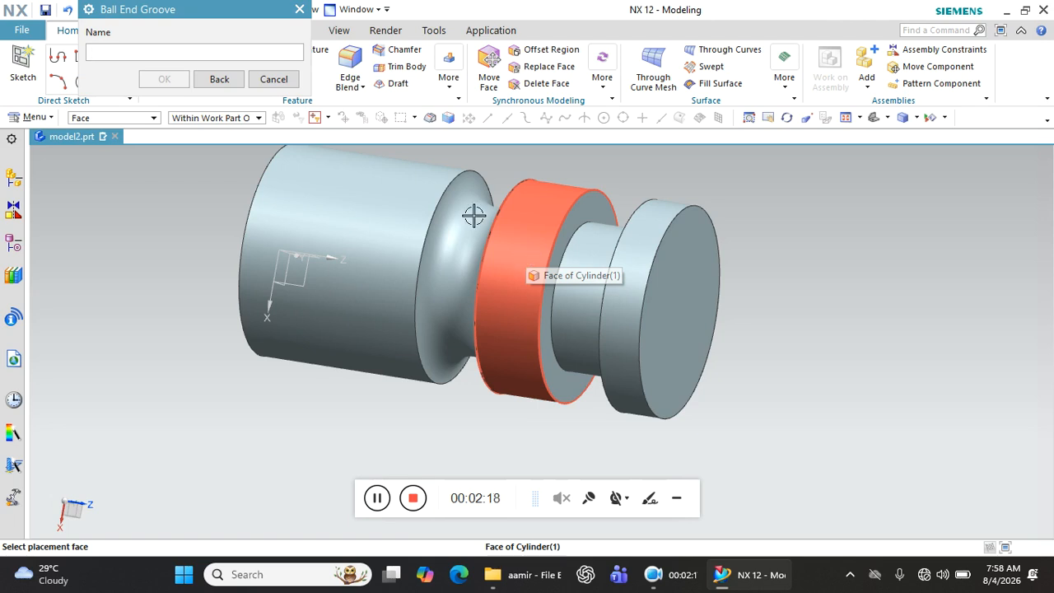
Define a U groove on the remaining long cylinder face with 35 mm groove diameter, 15 mm width and 2.5 mm corner radius
click(235, 79)
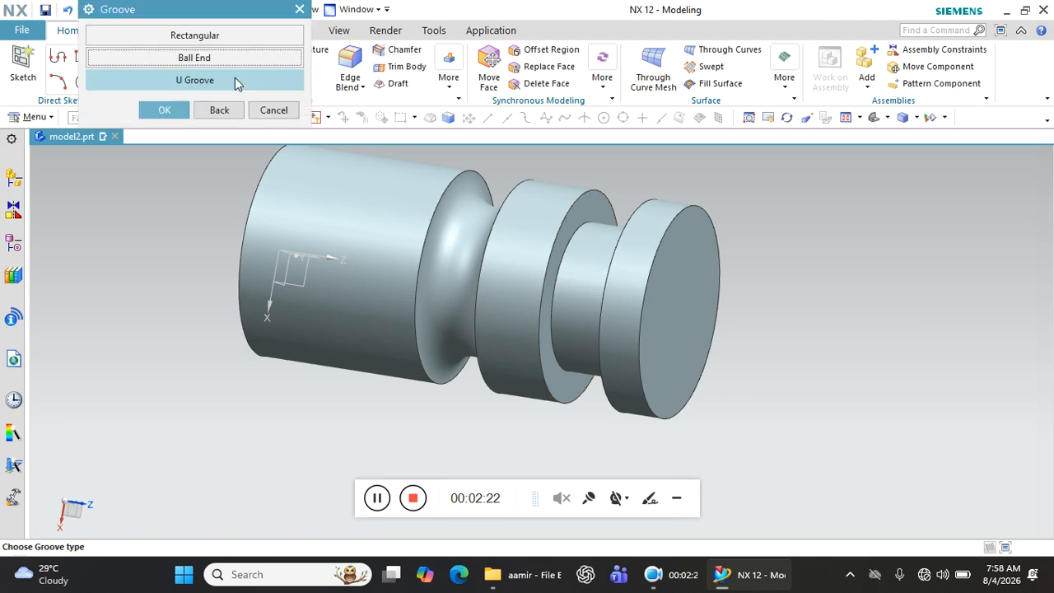
click(233, 77)
click(364, 198)
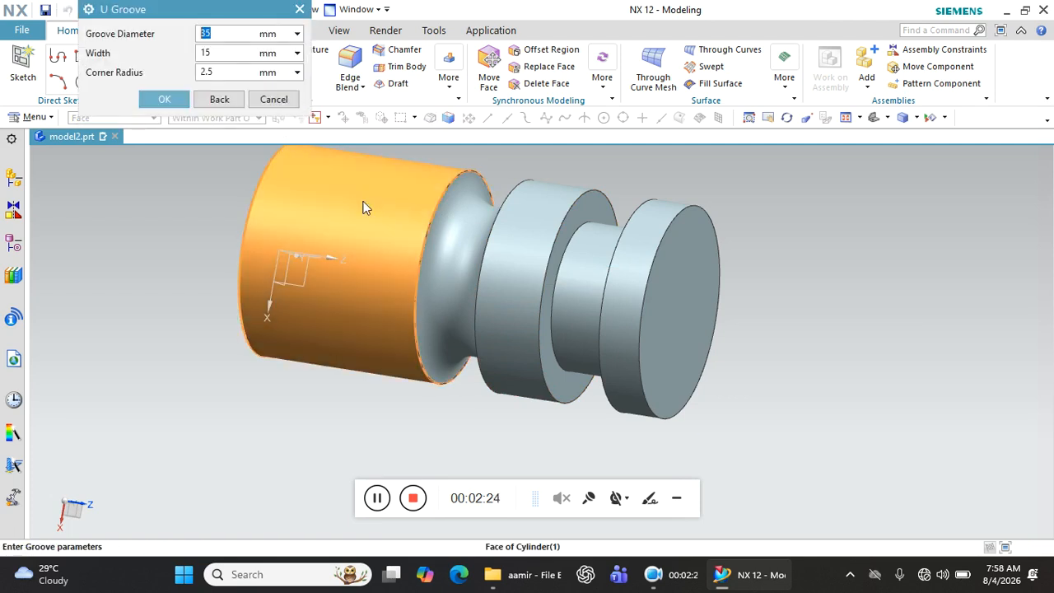
double_click(219, 71)
click(176, 99)
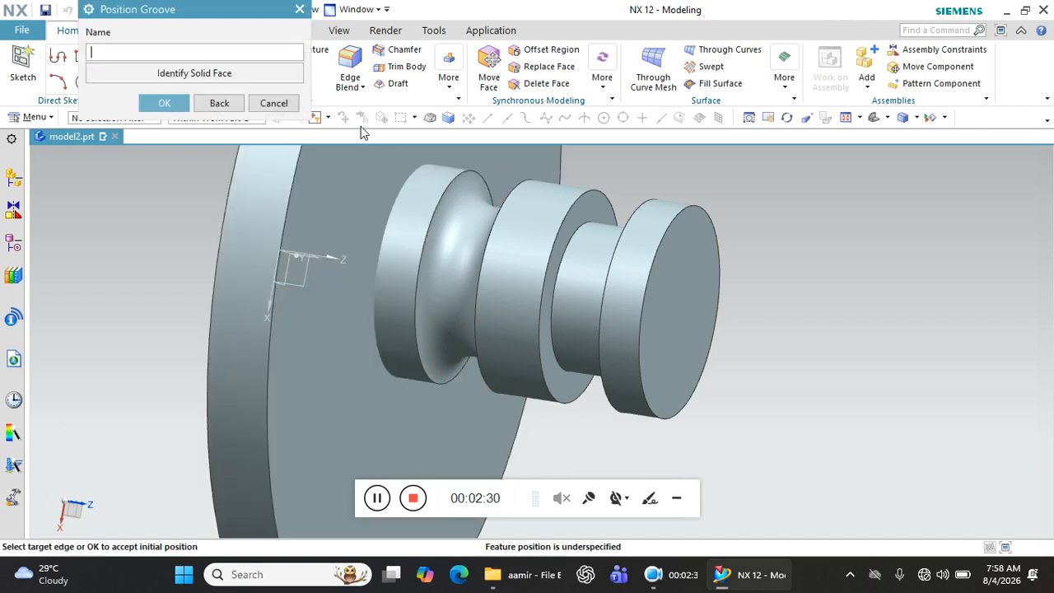
Position the U groove 10 mm from the ball end groove's nearest outer edge and end the groove command
click(424, 209)
click(291, 179)
text(10)
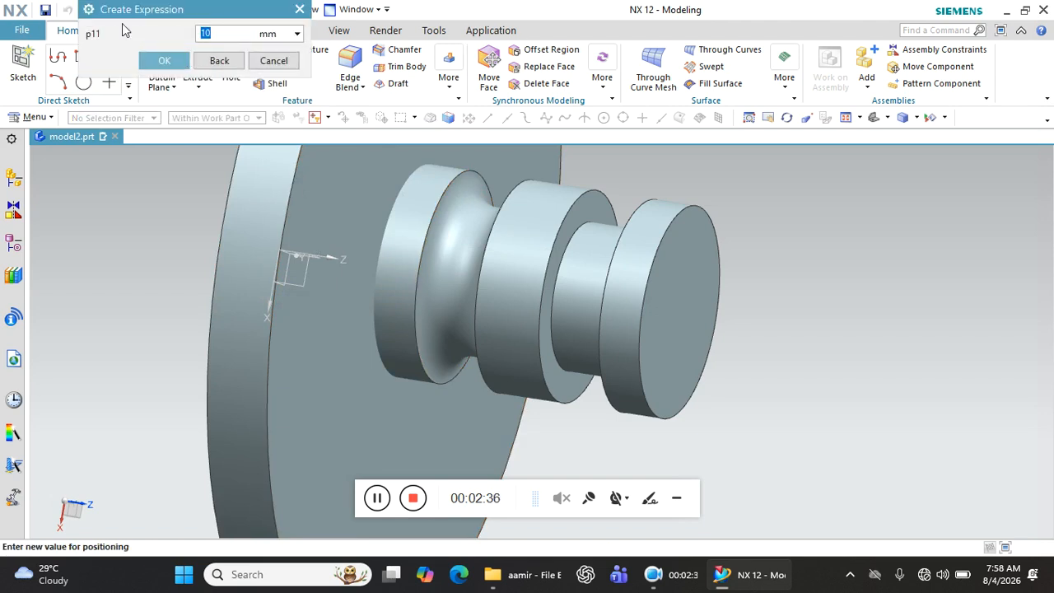
click(164, 60)
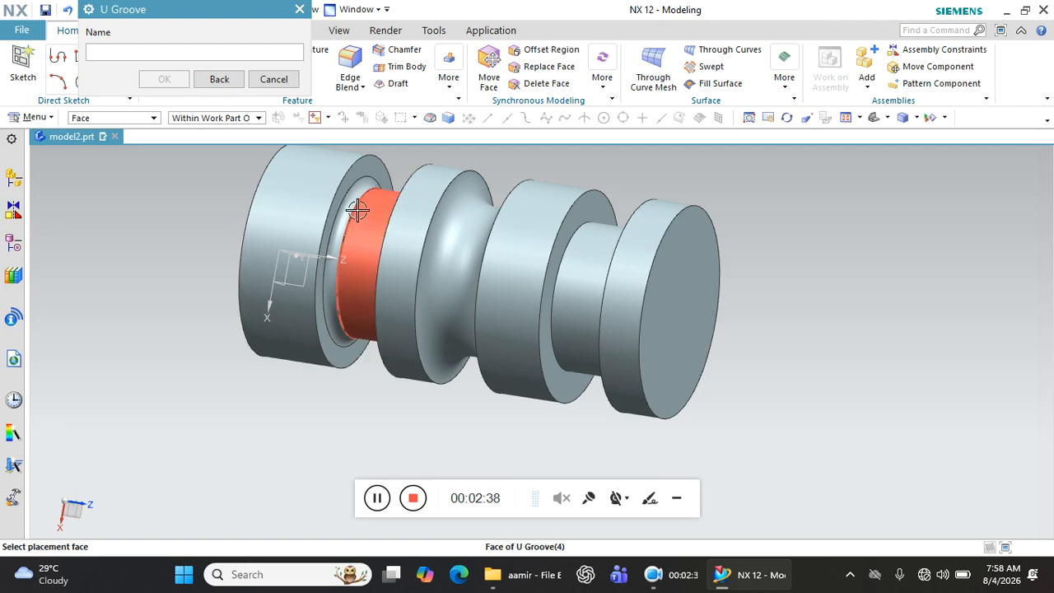
scroll(354, 202, up, 3)
click(288, 80)
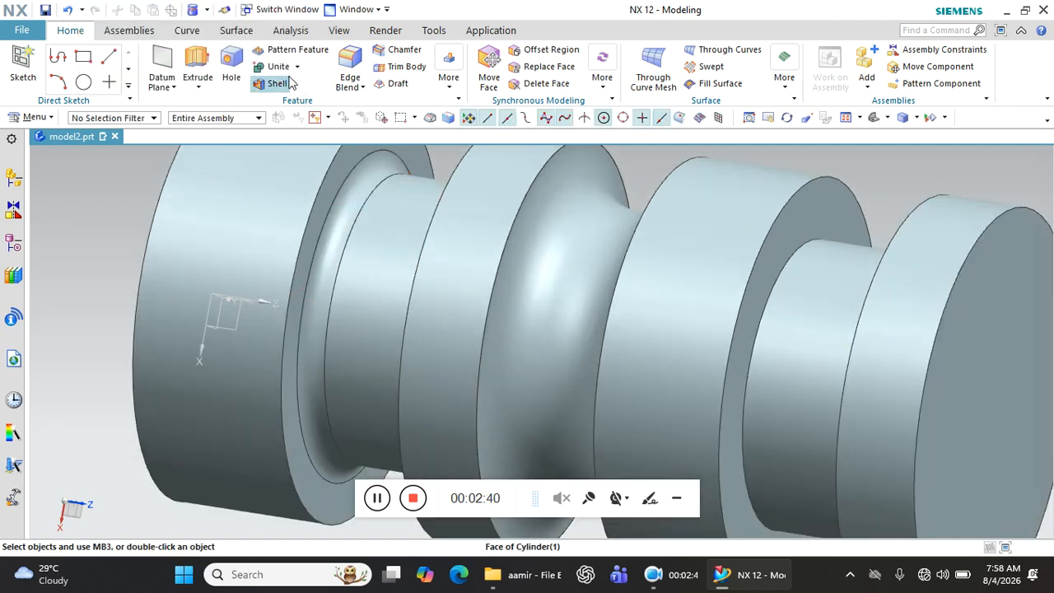
Undo the U, ball end and rectangular grooves, leaving the plain cylinder
scroll(420, 289, down, 5)
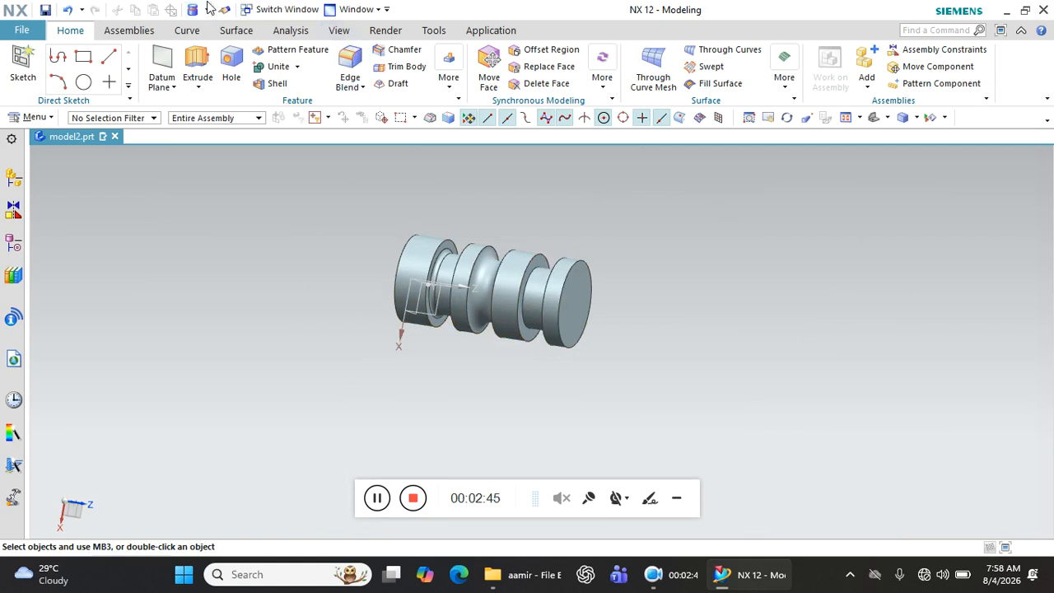
click(68, 9)
click(69, 9)
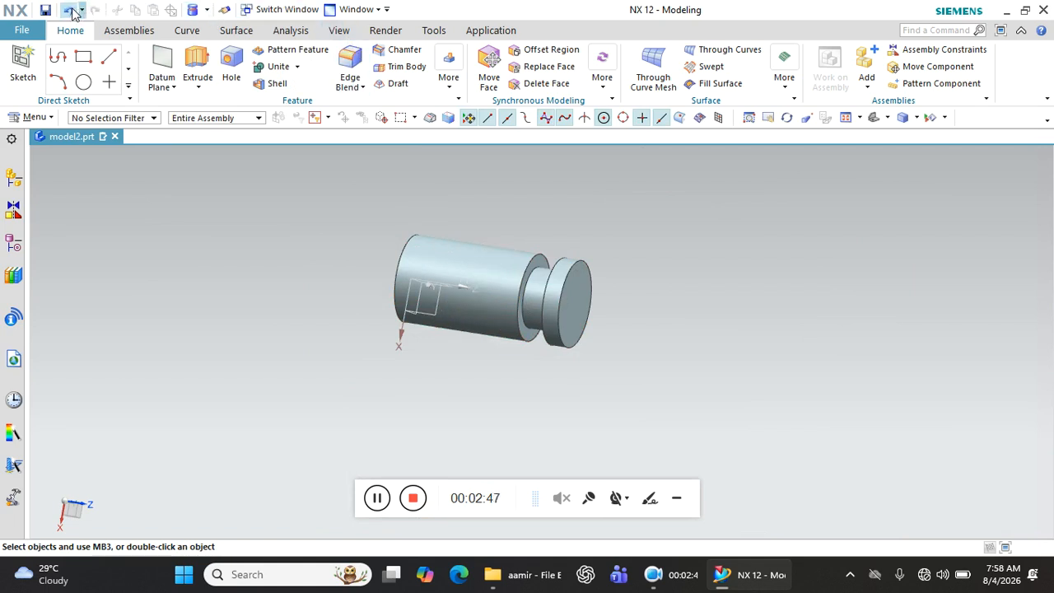
click(68, 9)
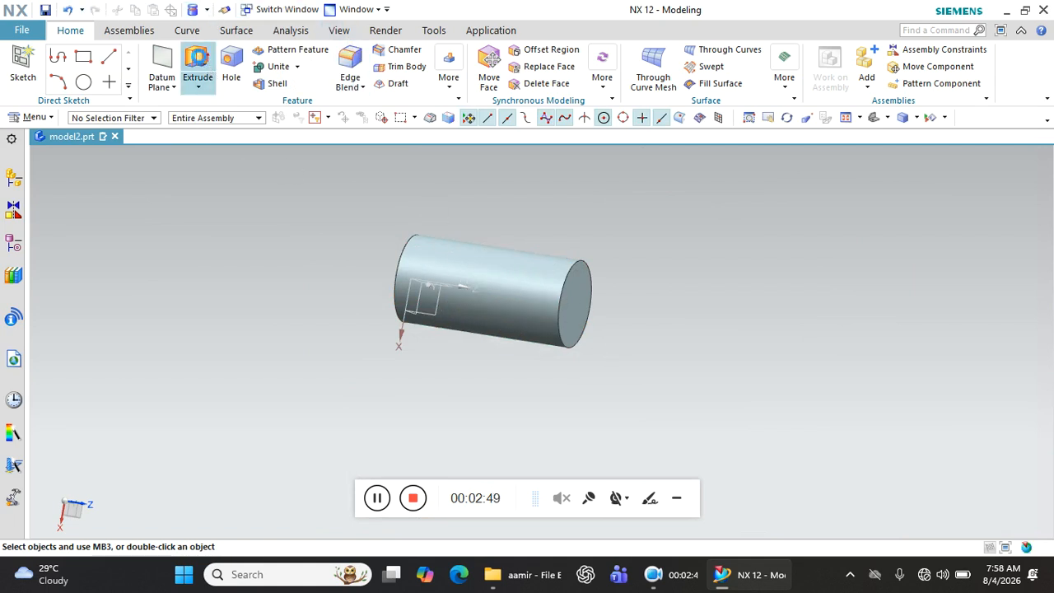
Start an extrusion and sketch its section on the cylinder's base plane: an origin-centred rectangle about 150 mm wide and 92 mm high
click(198, 66)
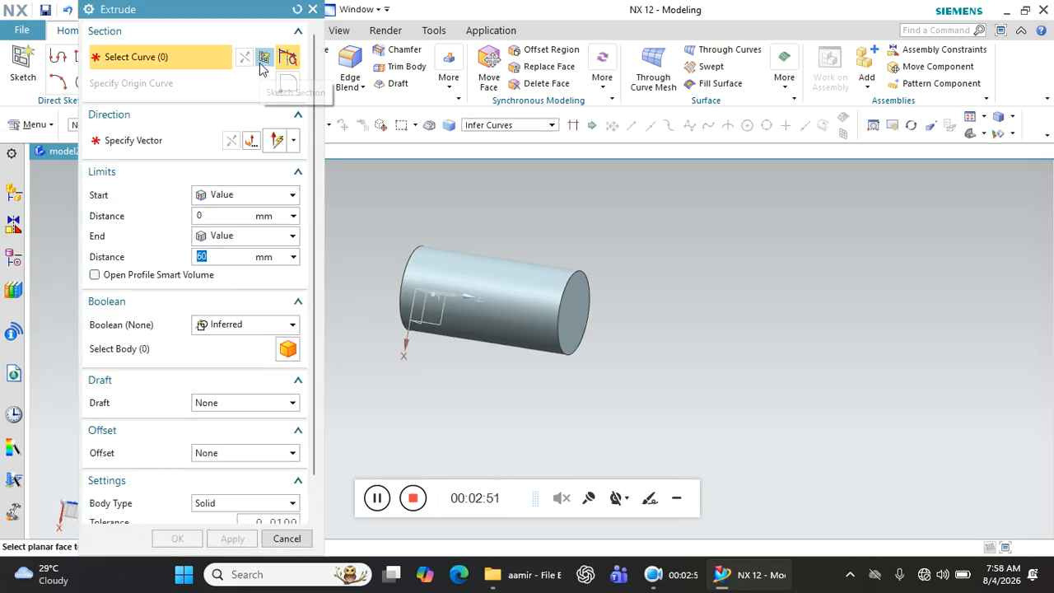
click(262, 61)
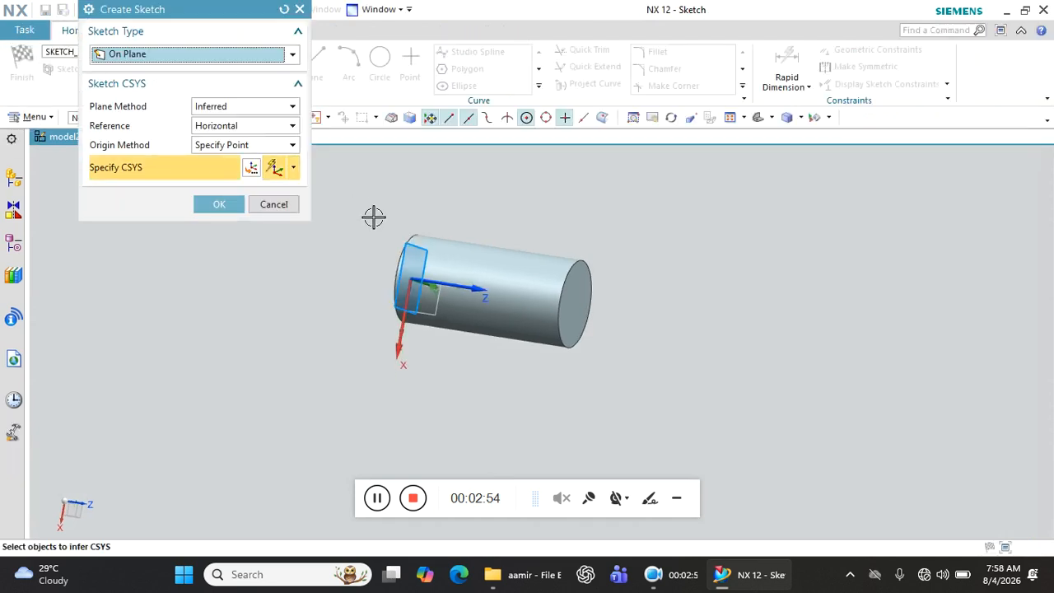
click(218, 205)
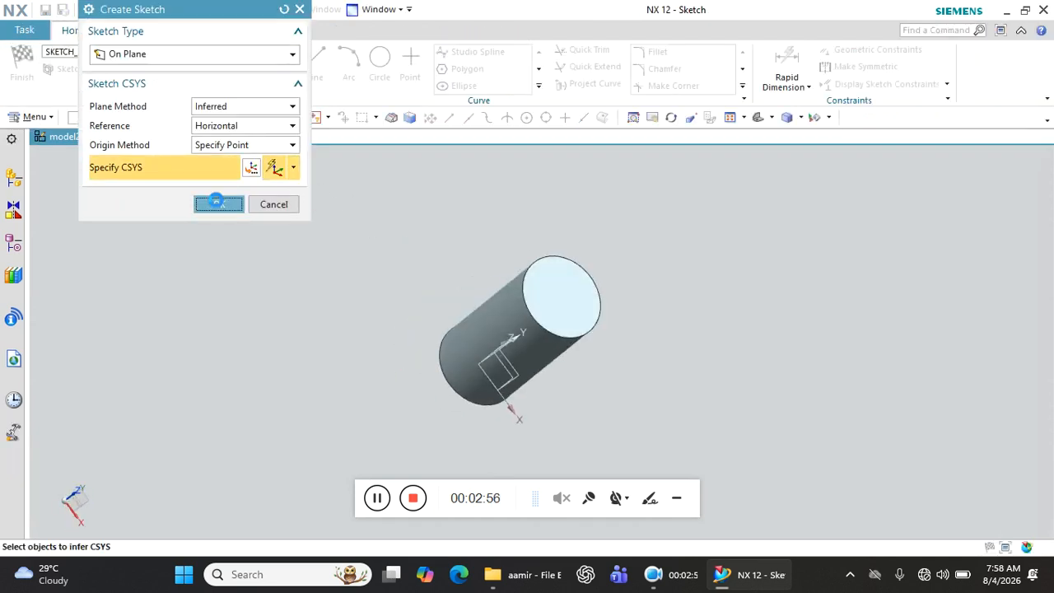
key(r)
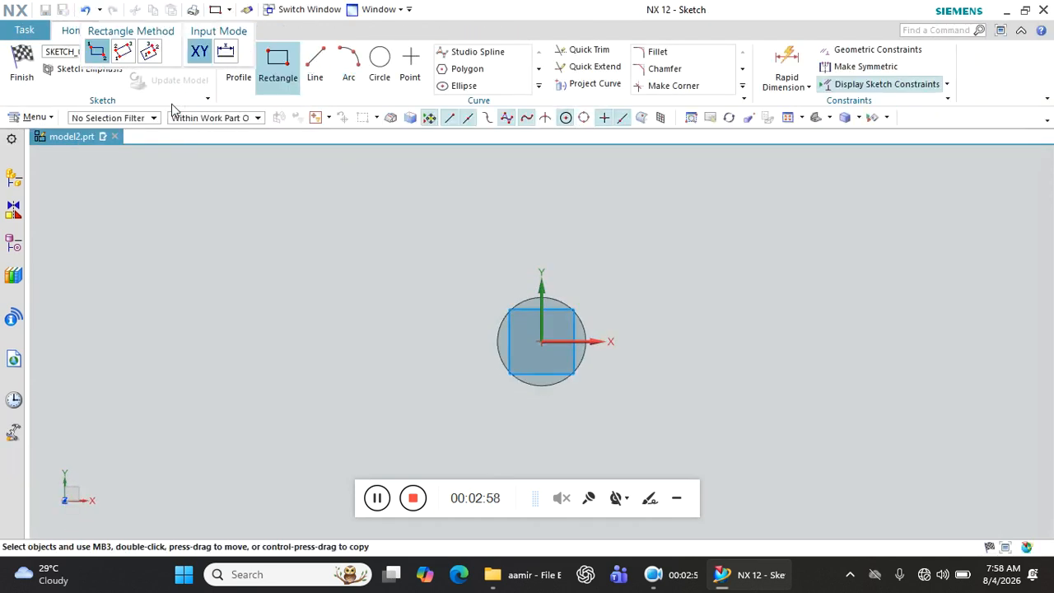
click(149, 51)
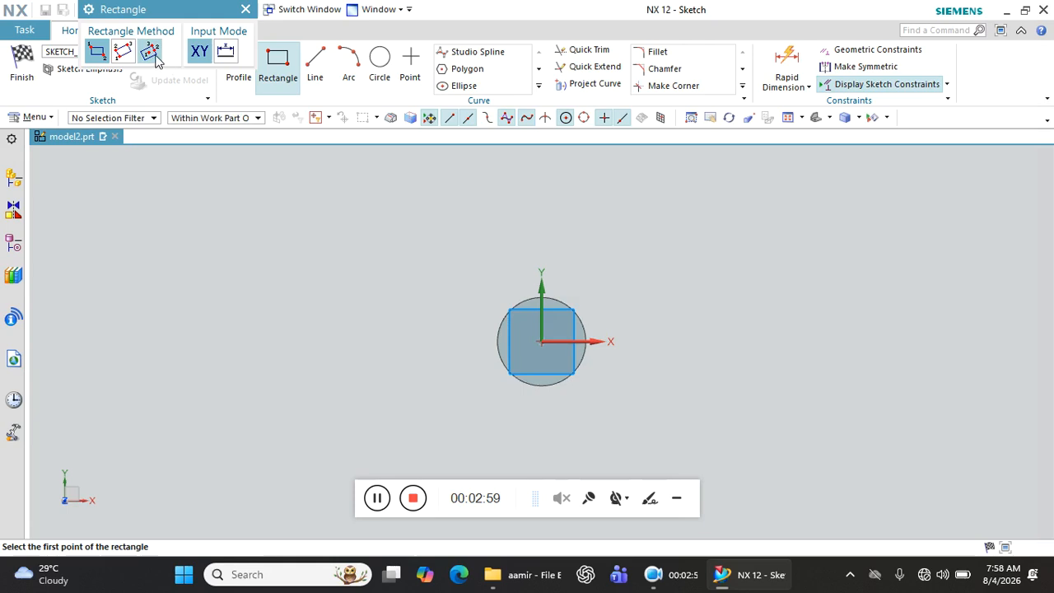
click(542, 341)
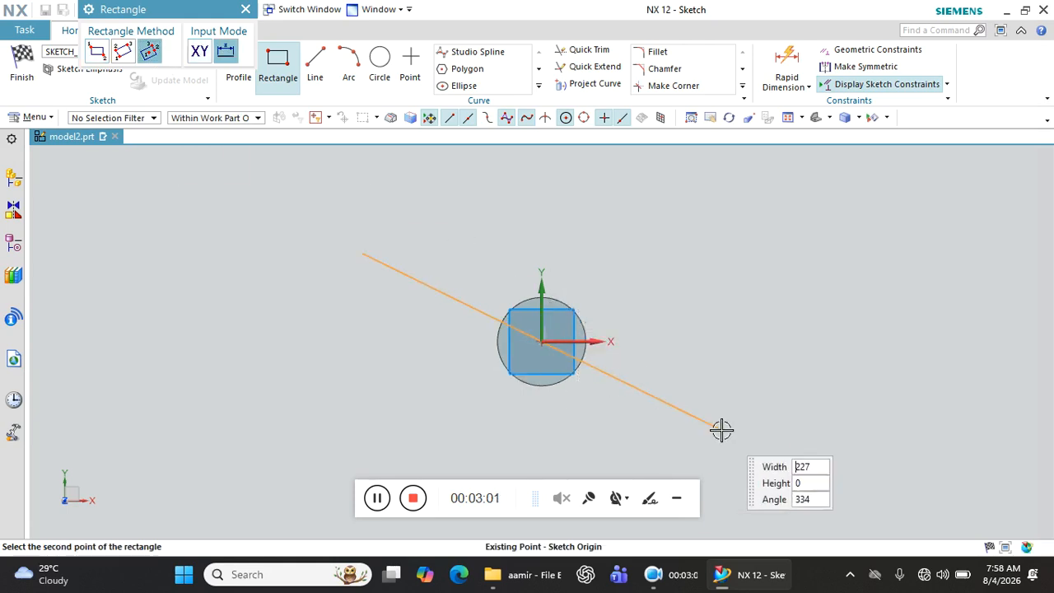
click(673, 340)
click(680, 421)
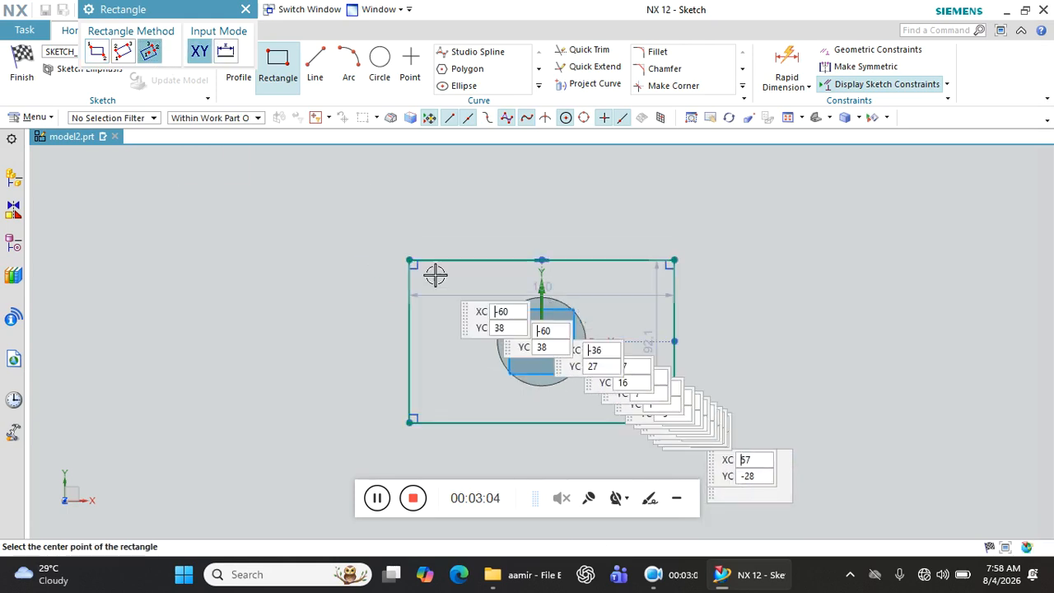
Finish the sketch and extrude the rectangle 60 mm along the cylinder's axis, united with the cylinder
click(22, 66)
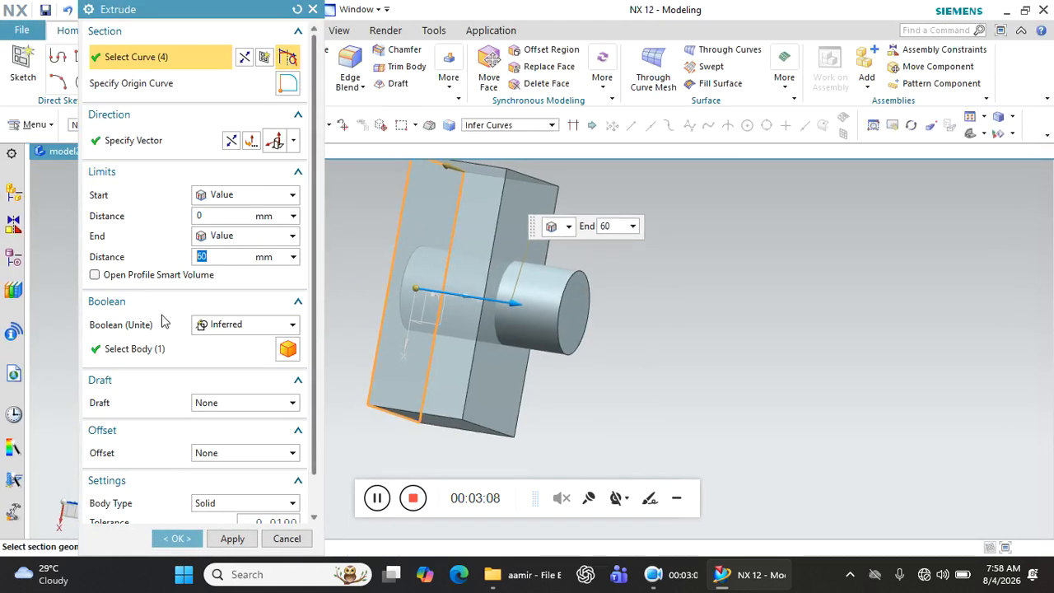
click(182, 536)
middle_drag(541, 358, 613, 328)
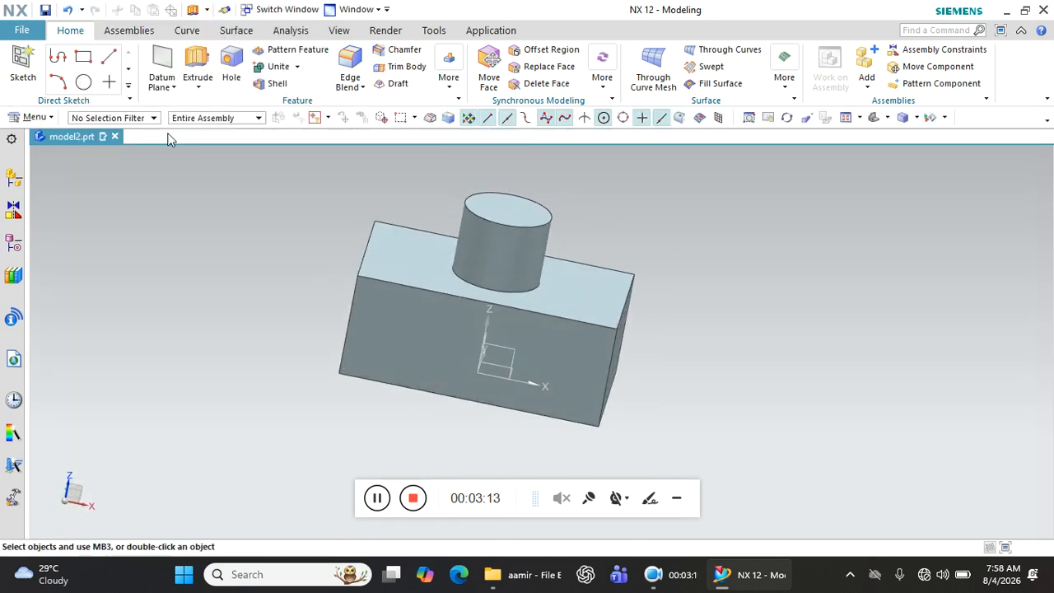
Start a Rib parallel to its section plane and sketch a slanted line about 49 mm long from the cylinder's side to the block's upper face
click(449, 72)
click(569, 238)
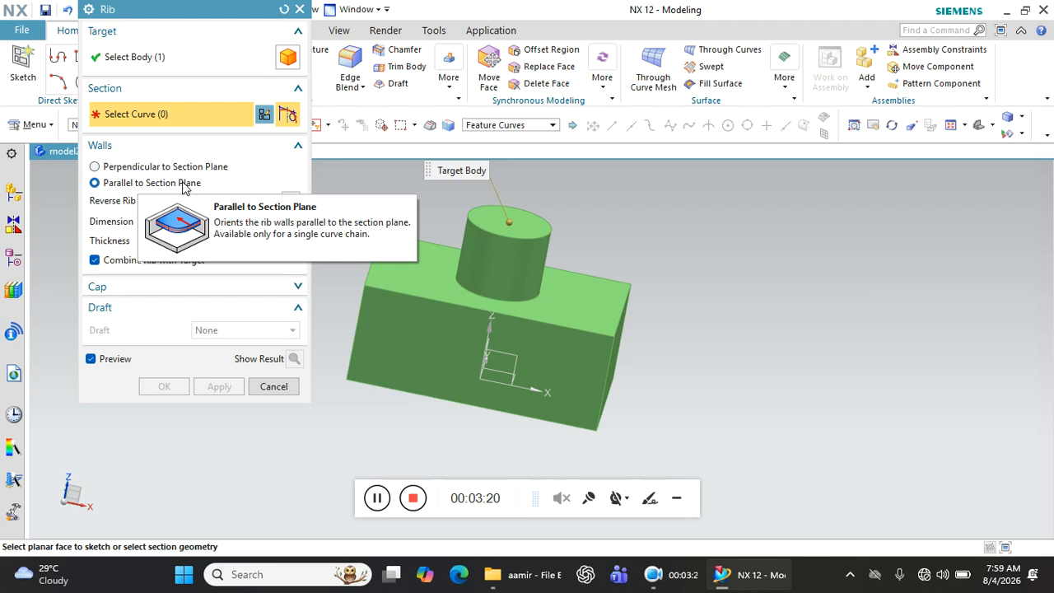
click(509, 354)
scroll(581, 186, up, 5)
scroll(569, 227, down, 1)
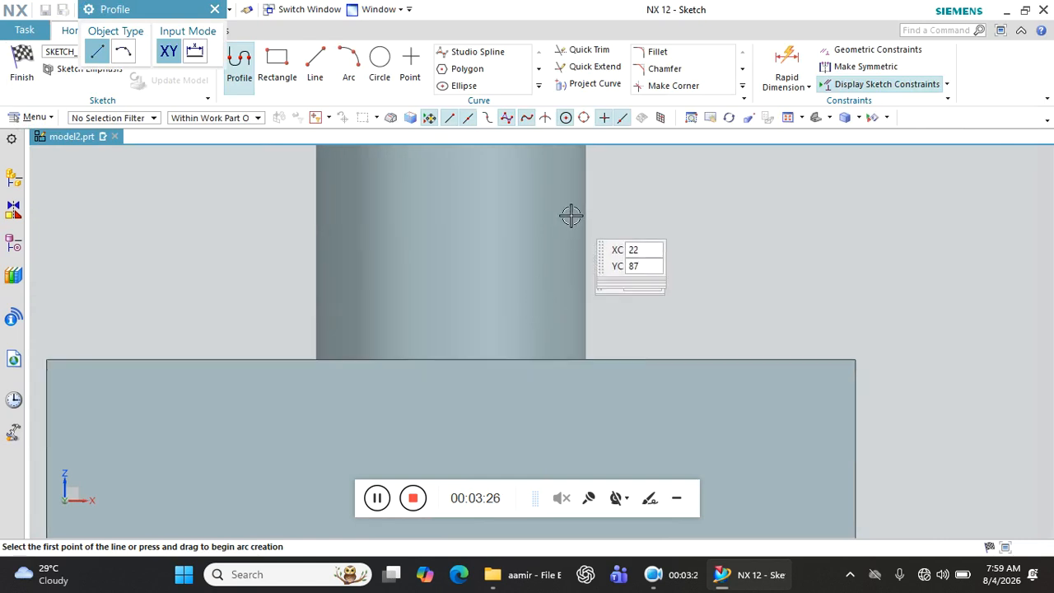
click(579, 166)
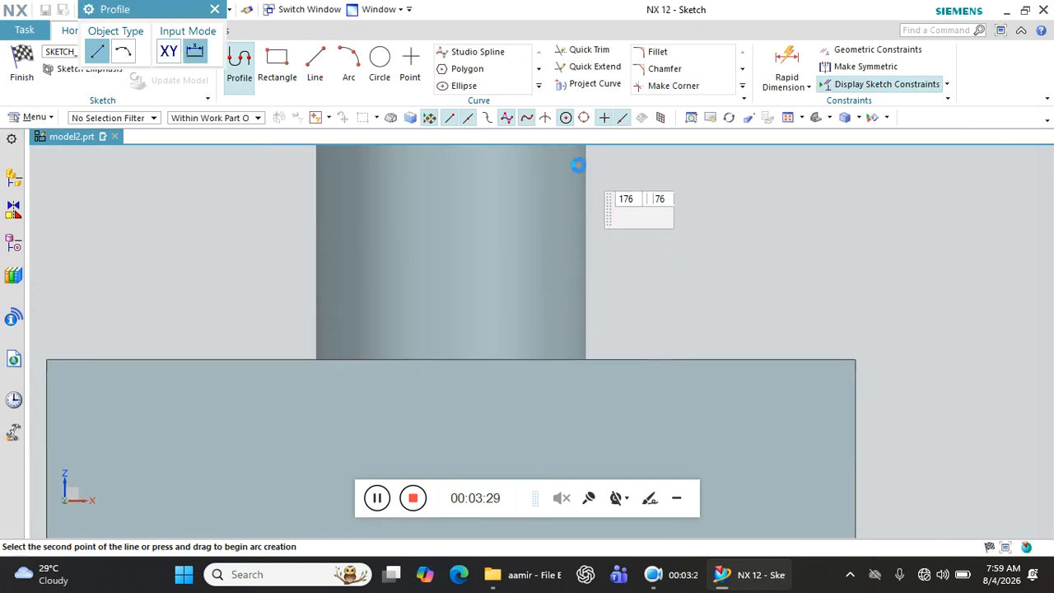
click(764, 359)
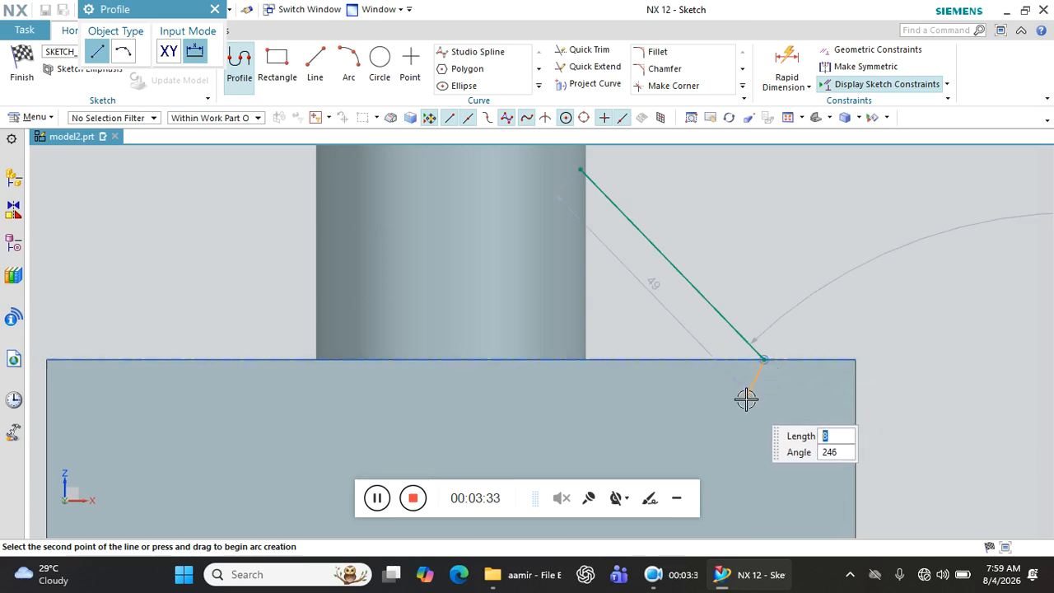
click(214, 9)
Move the line's upper endpoint onto the cylinder's top outer corner, finish the sketch and set the rib thickness to 5 mm
scroll(607, 201, down, 2)
scroll(609, 202, up, 4)
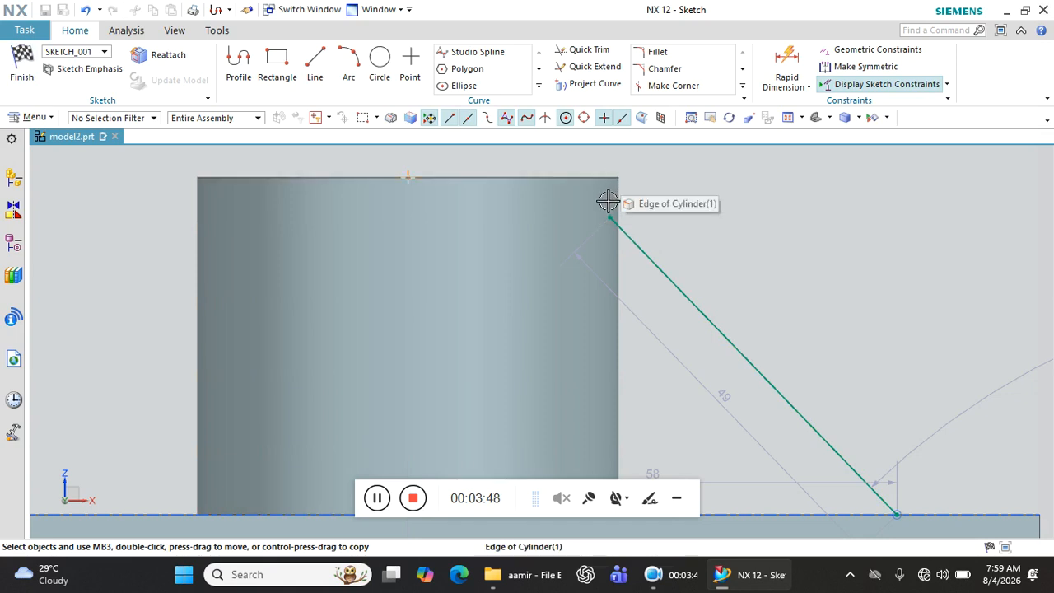
mouse_move(609, 216)
mouse_down()
mouse_move(608, 188)
mouse_move(623, 174)
mouse_up()
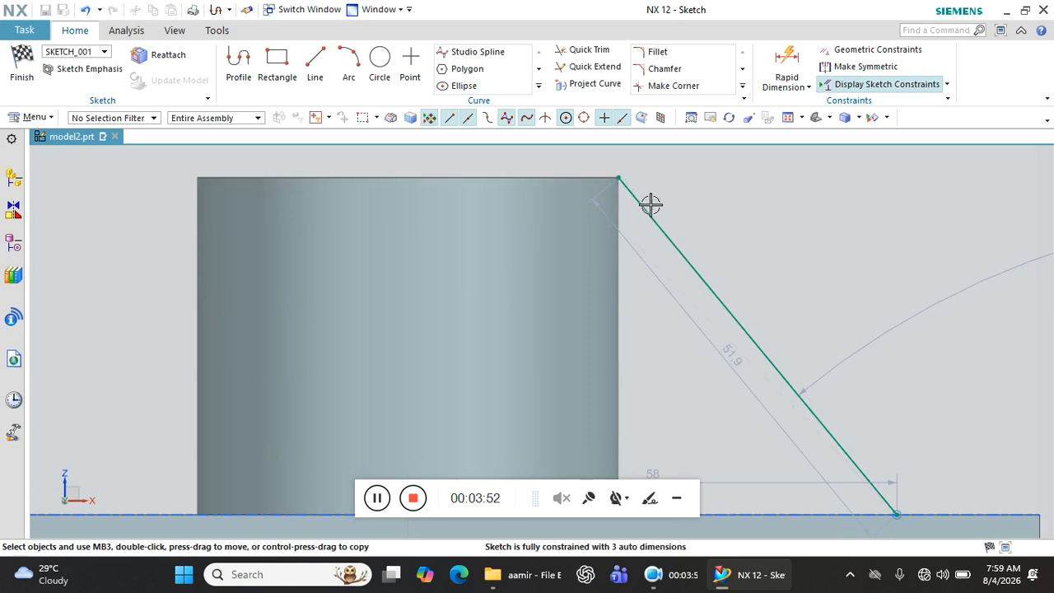
click(30, 68)
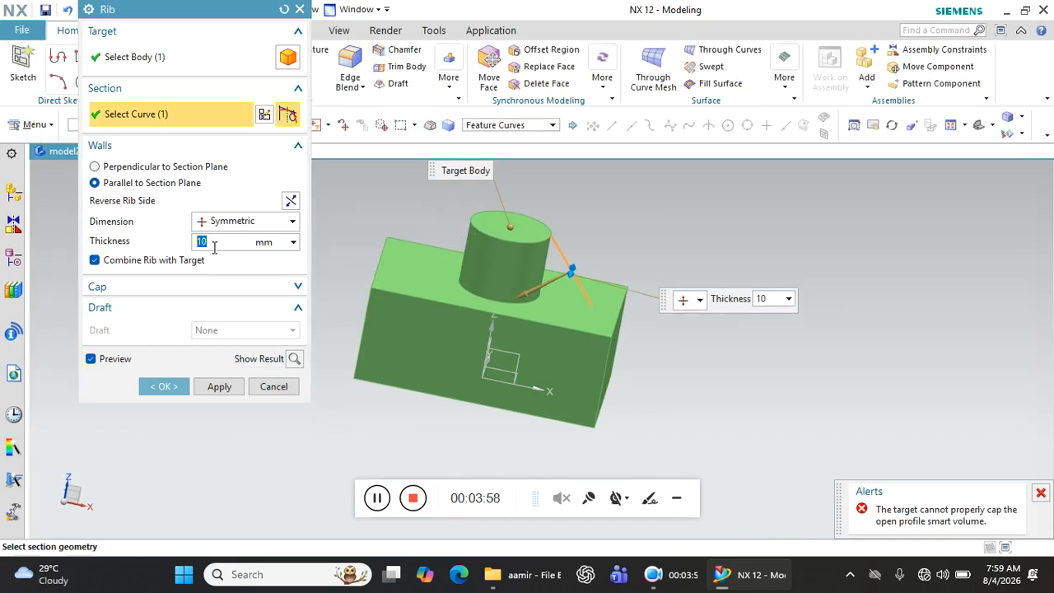
scroll(499, 240, up, 8)
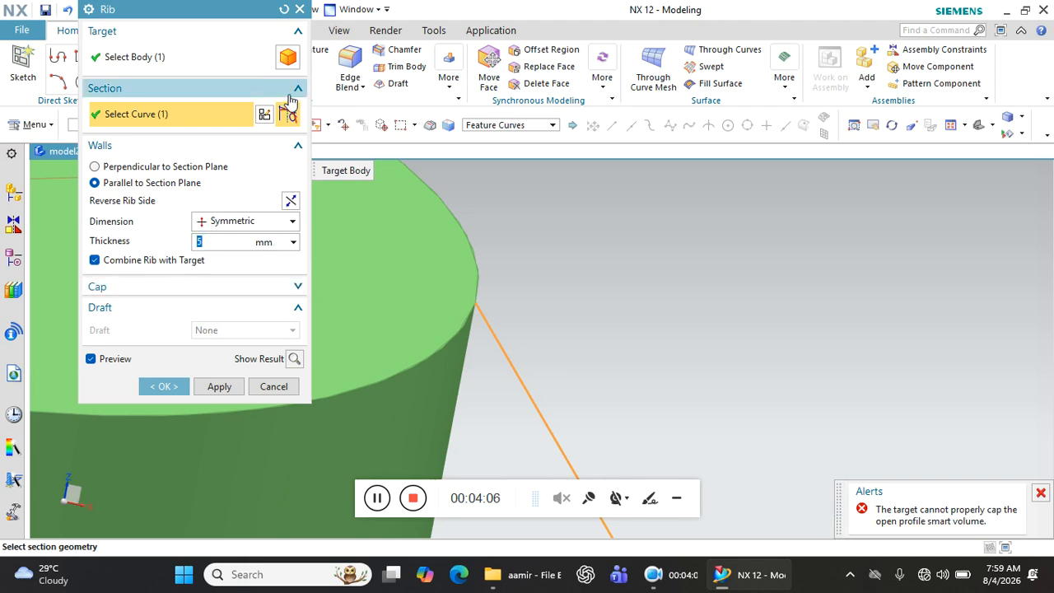
Reopen the rib's section sketch, move the line's upper endpoint inside the cylinder just below its top edge, and finish the sketch
click(264, 115)
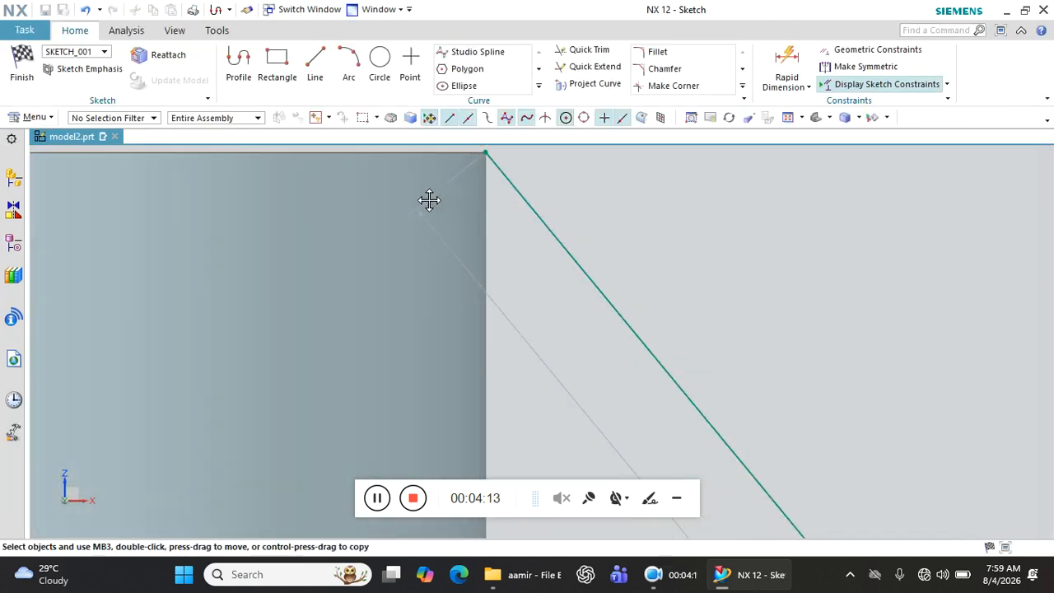
drag(424, 192, 419, 198)
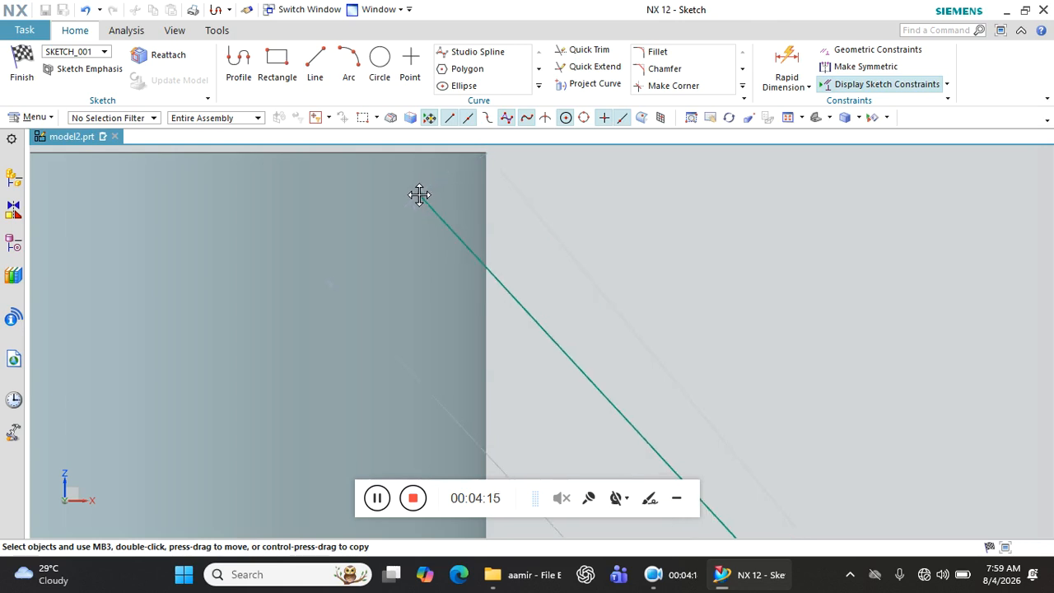
click(22, 89)
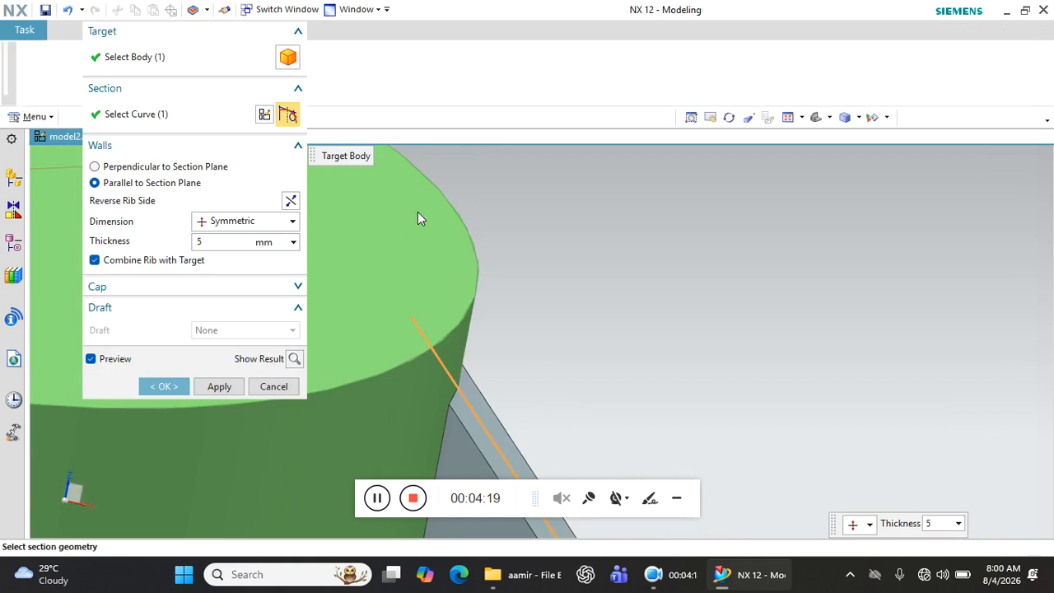
Cancel the previewed rib and delete its slanted line sketch from the model
middle_drag(478, 296, 444, 291)
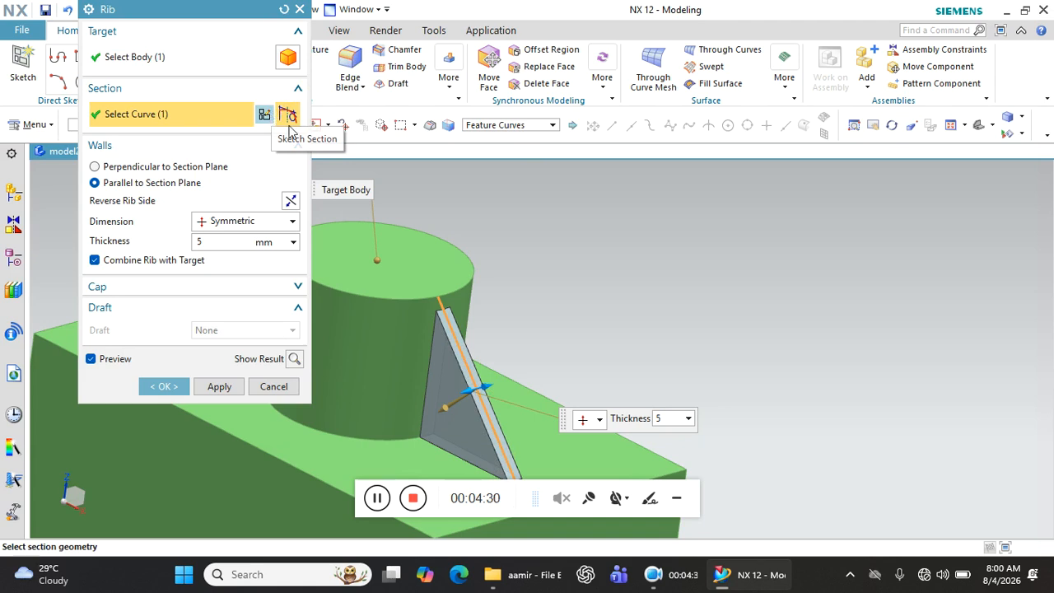
scroll(419, 313, up, 2)
scroll(418, 330, down, 4)
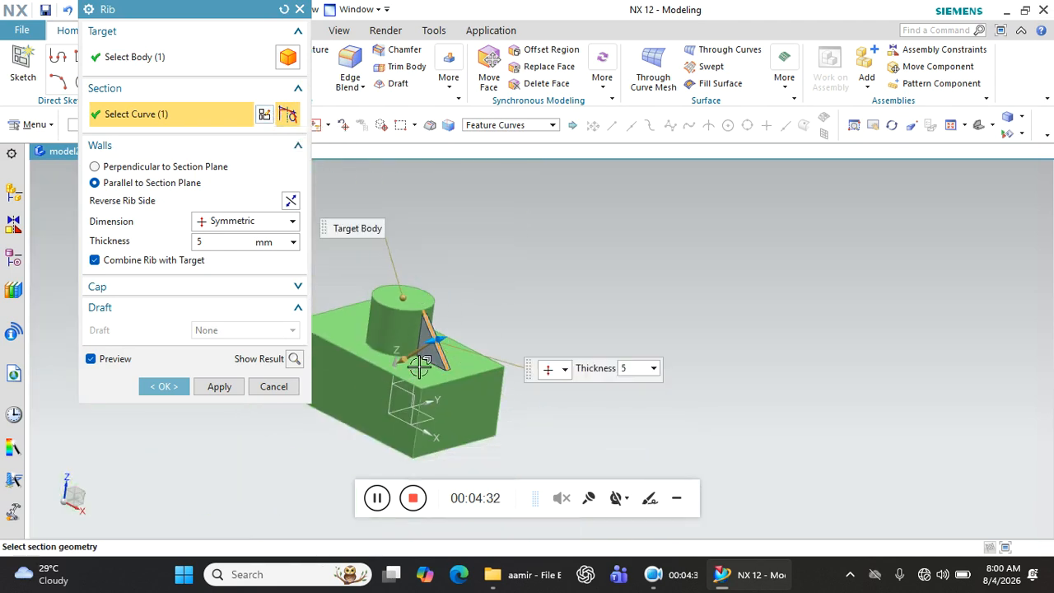
scroll(412, 371, up, 2)
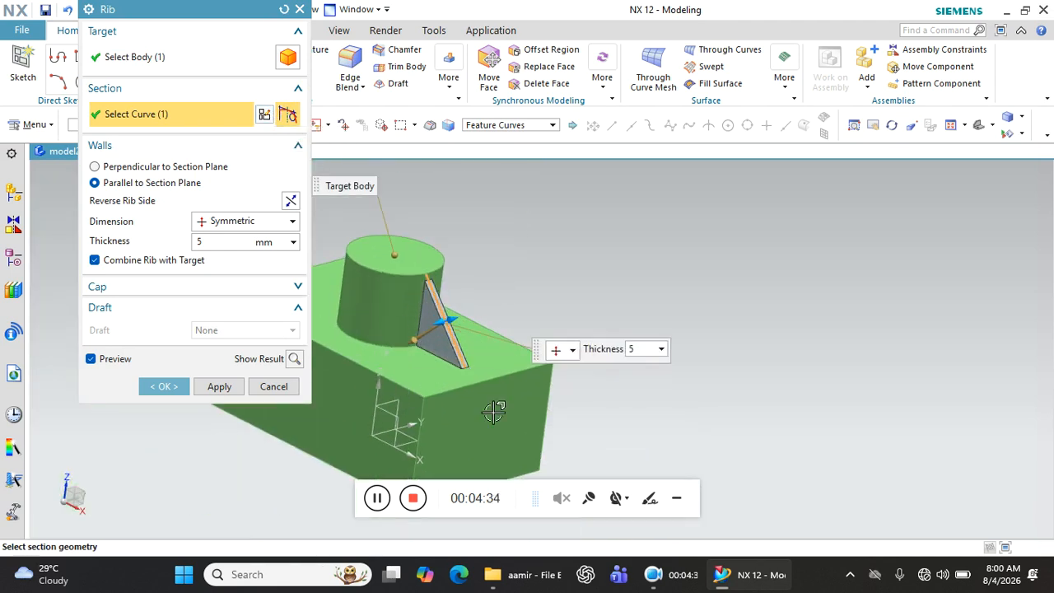
scroll(459, 317, up, 5)
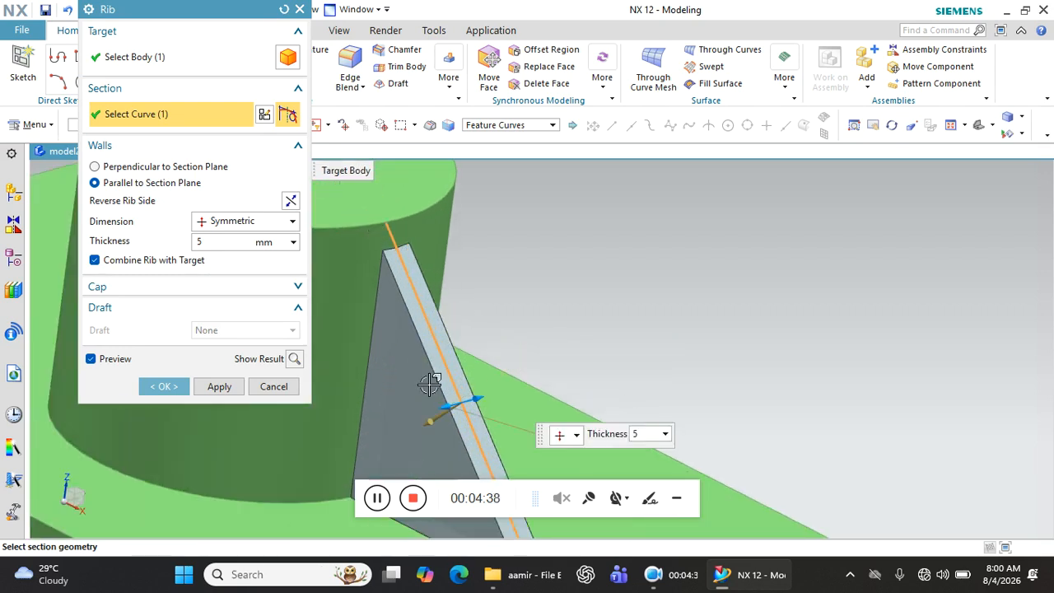
scroll(435, 395, down, 3)
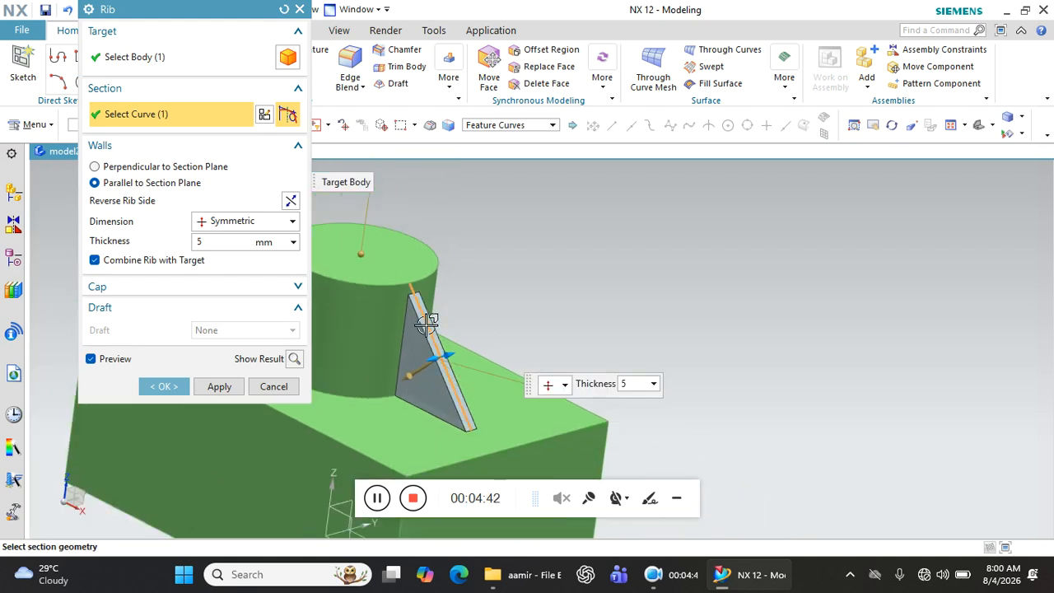
click(299, 9)
click(420, 306)
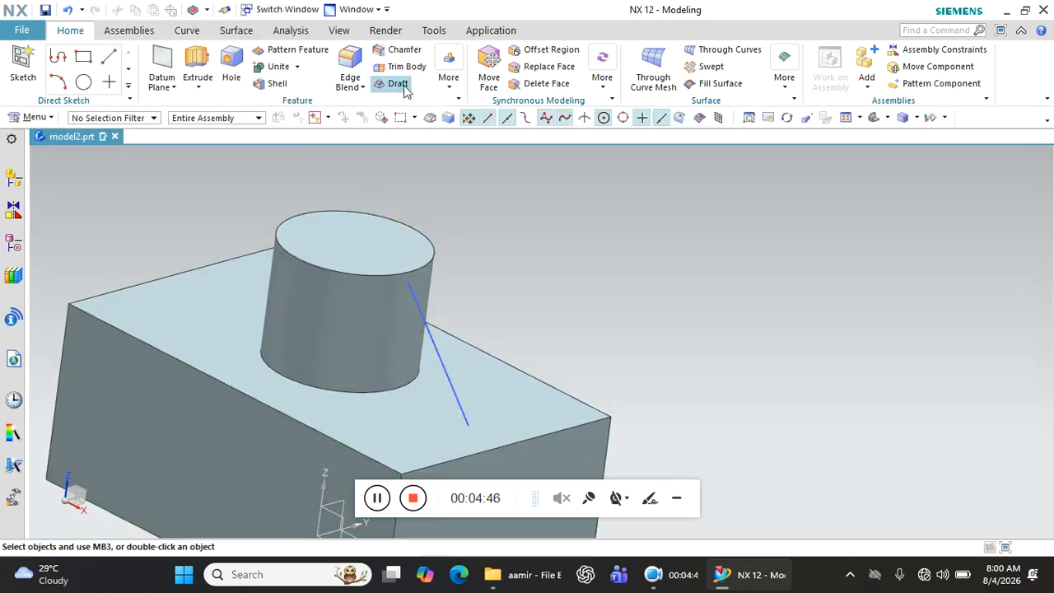
click(455, 313)
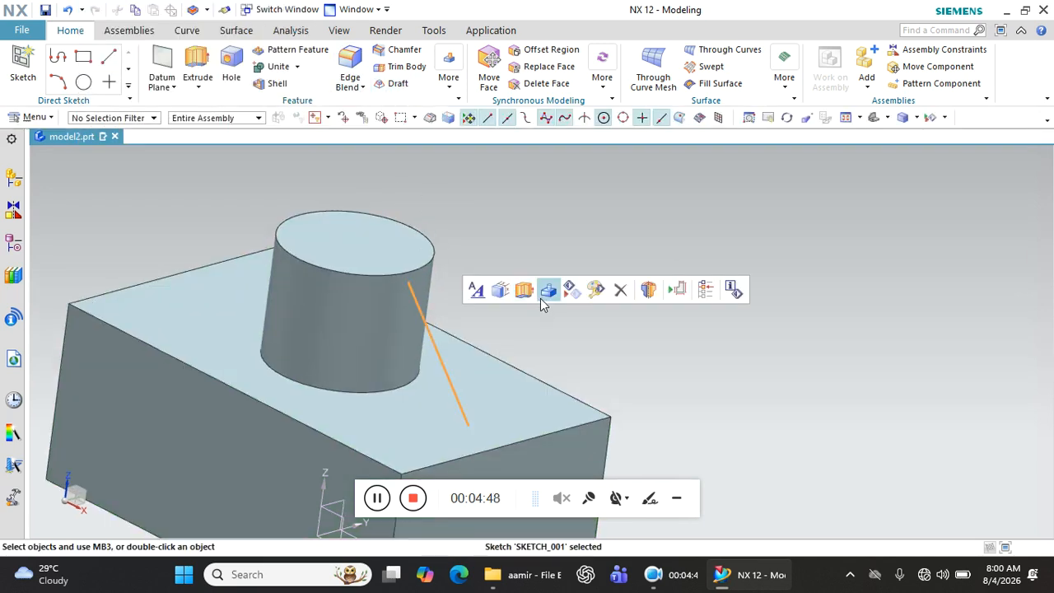
click(617, 291)
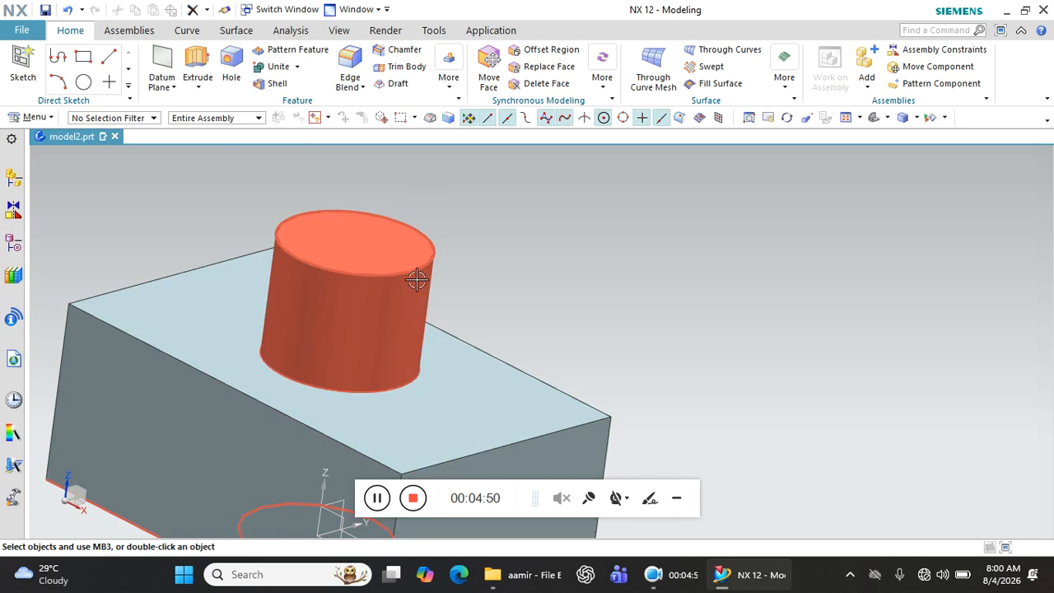
Start a Rib parallel to its section plane and open a section sketch on the XZ datum plane through the cylinder's axis
click(449, 72)
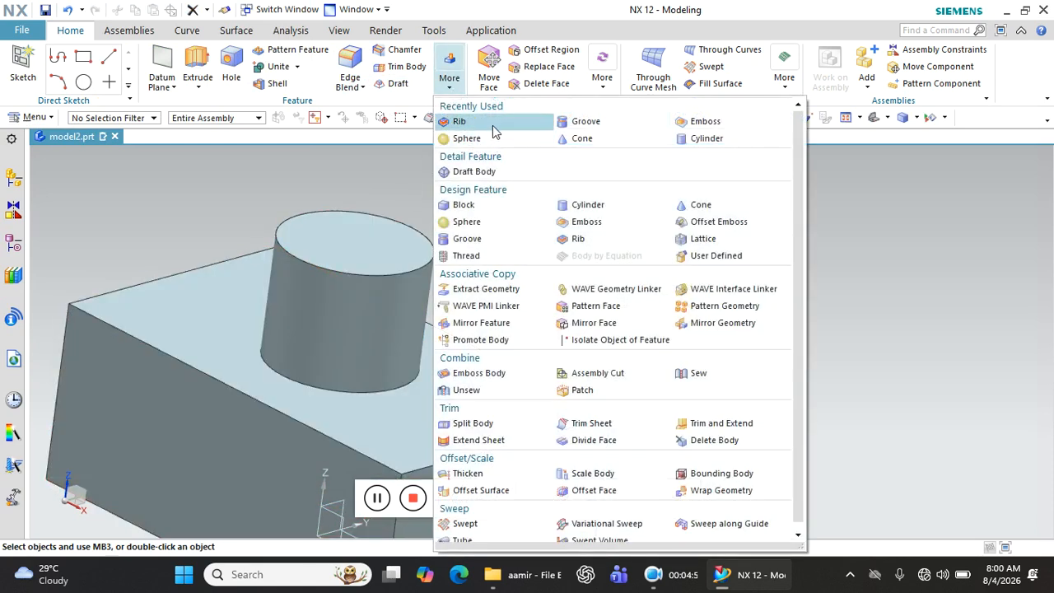
click(459, 122)
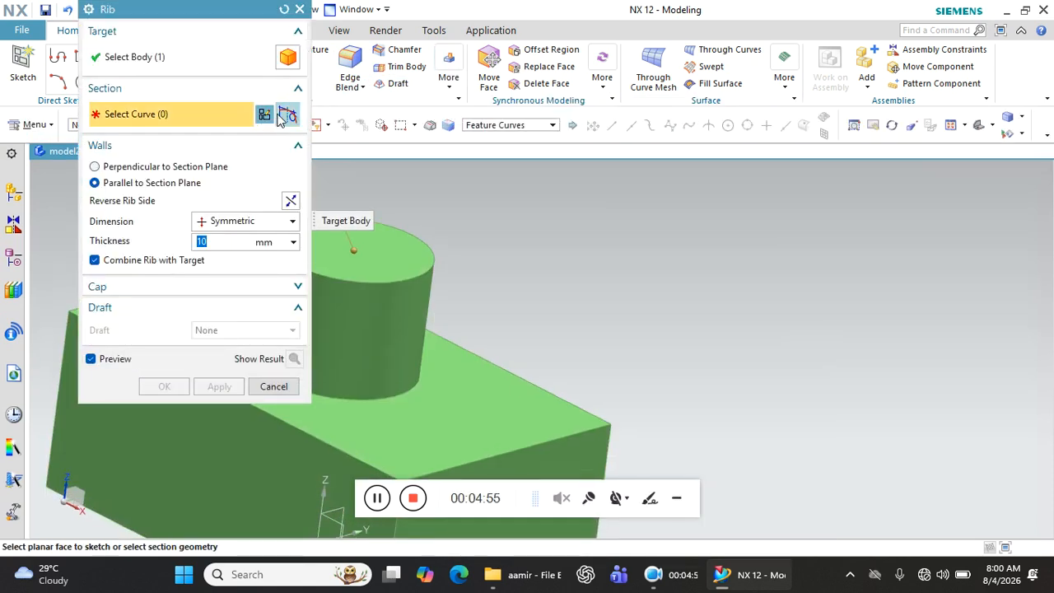
click(287, 113)
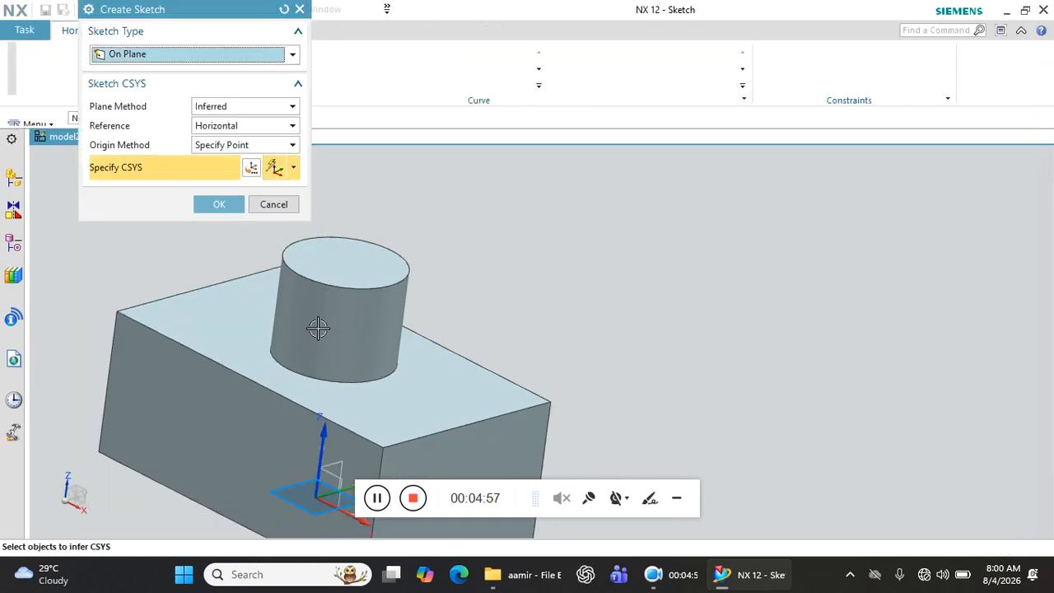
scroll(317, 346, down, 4)
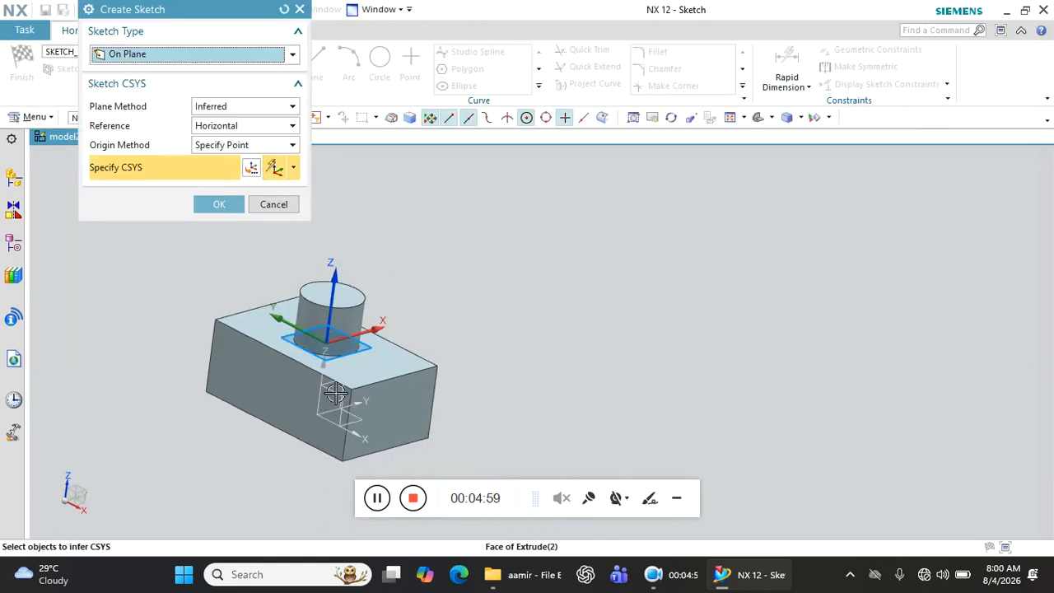
click(332, 397)
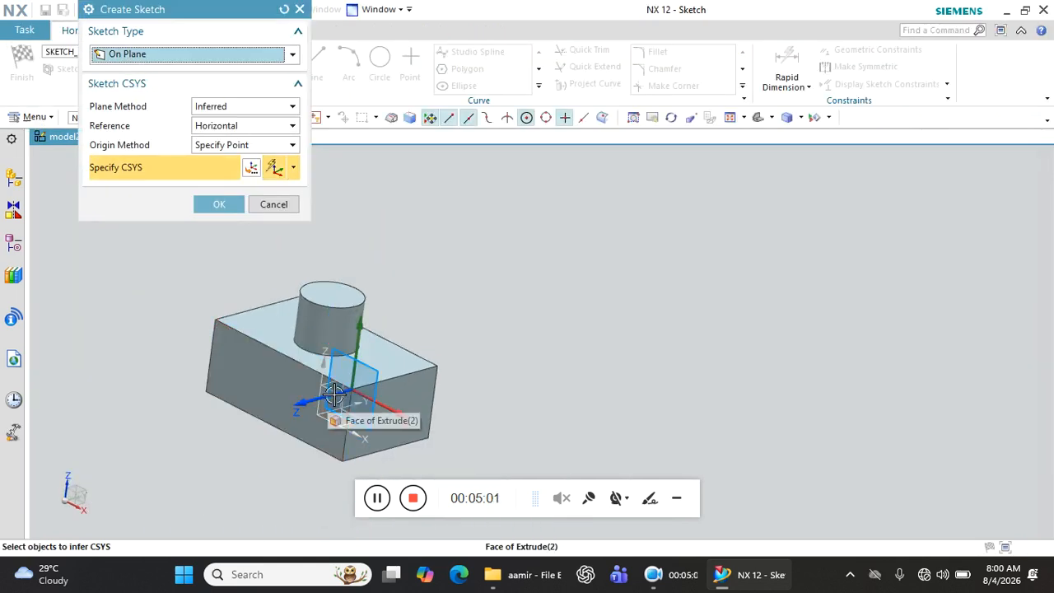
click(337, 396)
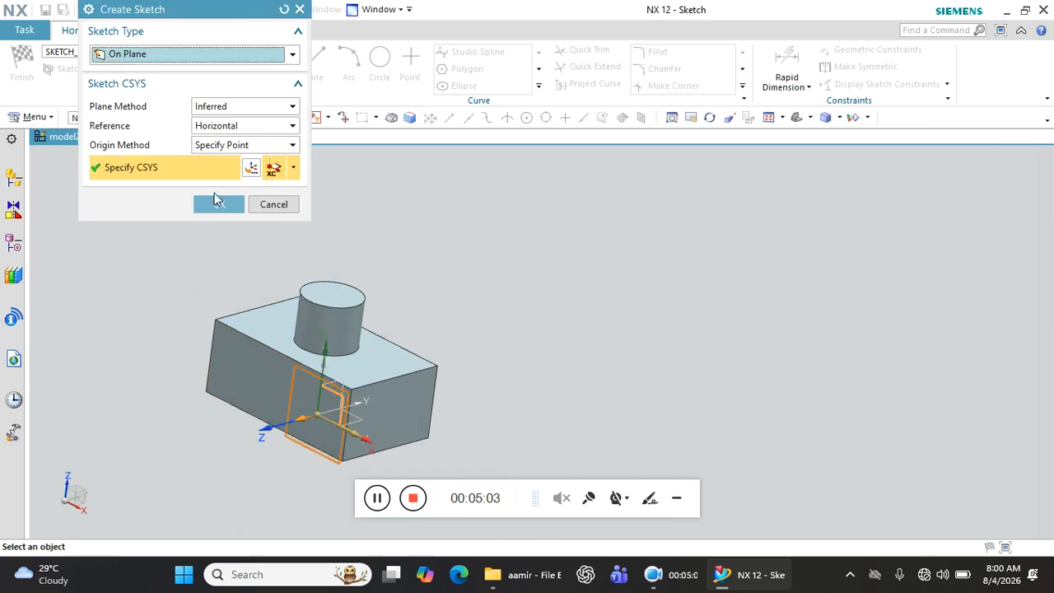
click(223, 205)
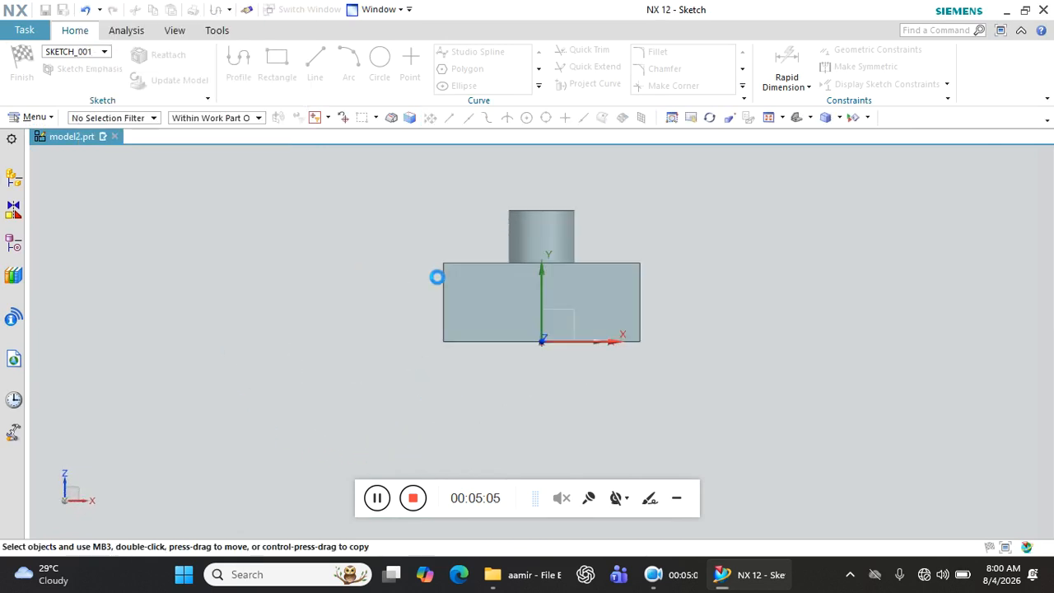
Sketch a slanted line about 57 mm long from the cylinder's top edge near its outer corner down toward the block's upper face
scroll(578, 205, up, 5)
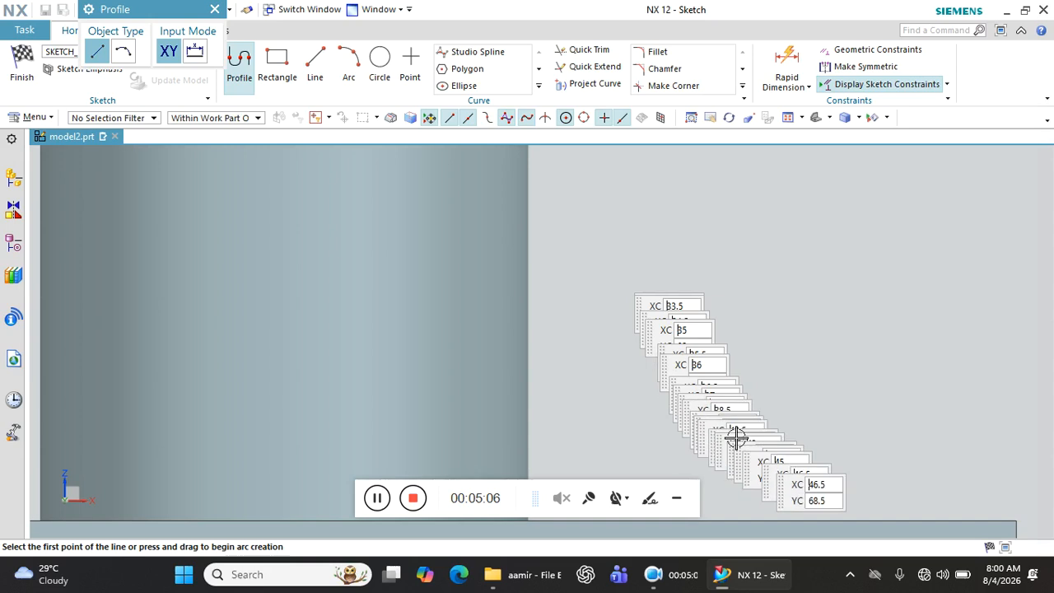
scroll(500, 327, down, 3)
scroll(499, 236, up, 7)
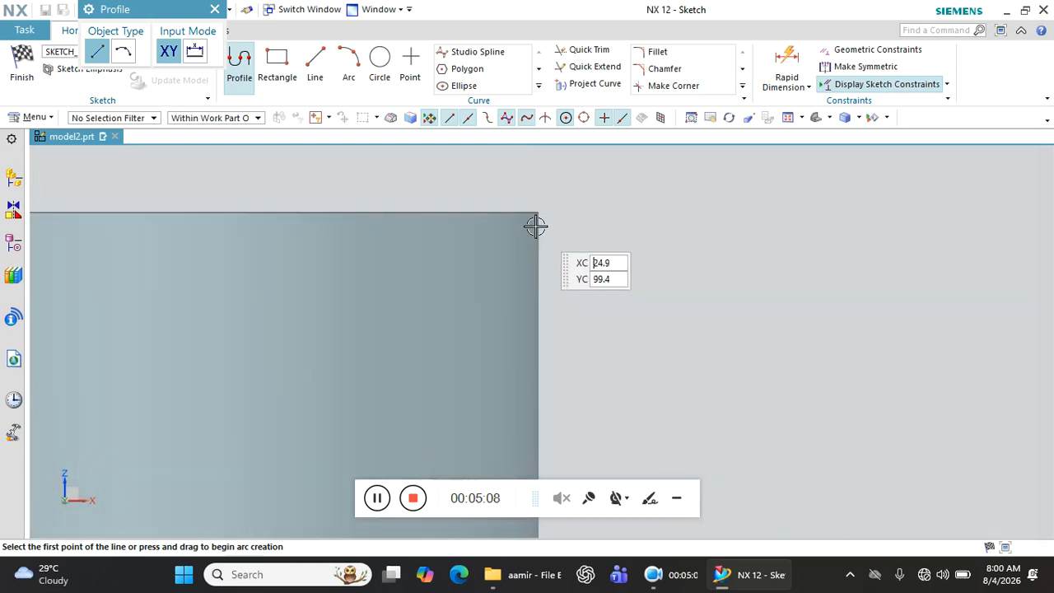
click(526, 220)
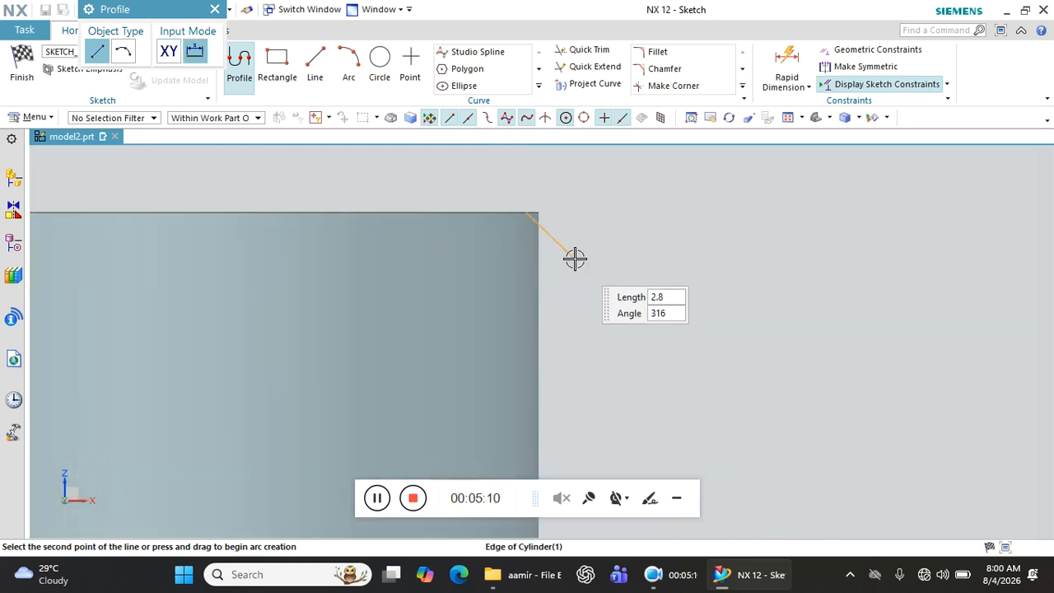
scroll(593, 255, down, 4)
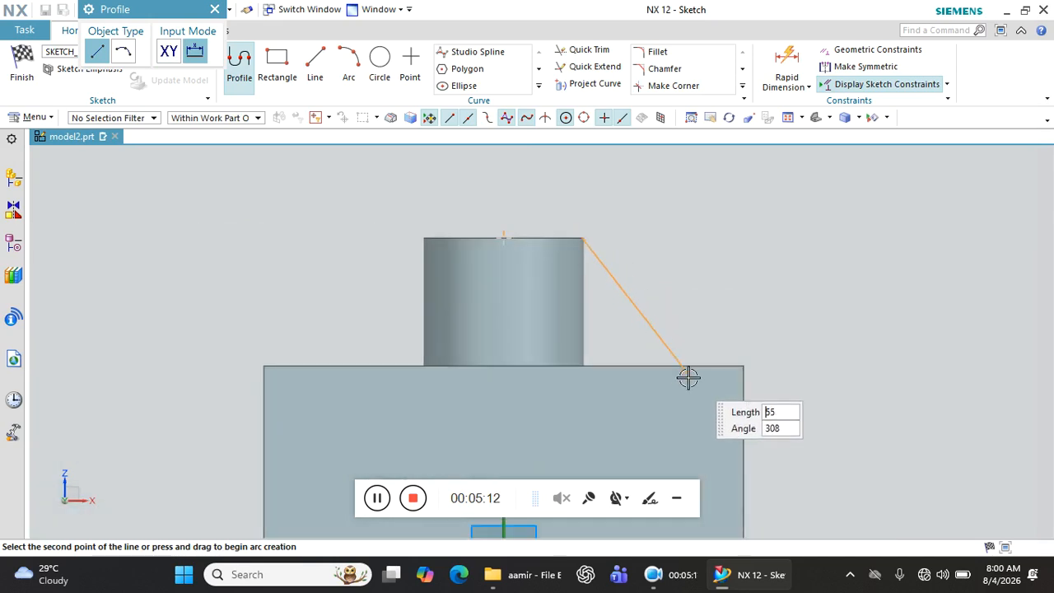
click(706, 362)
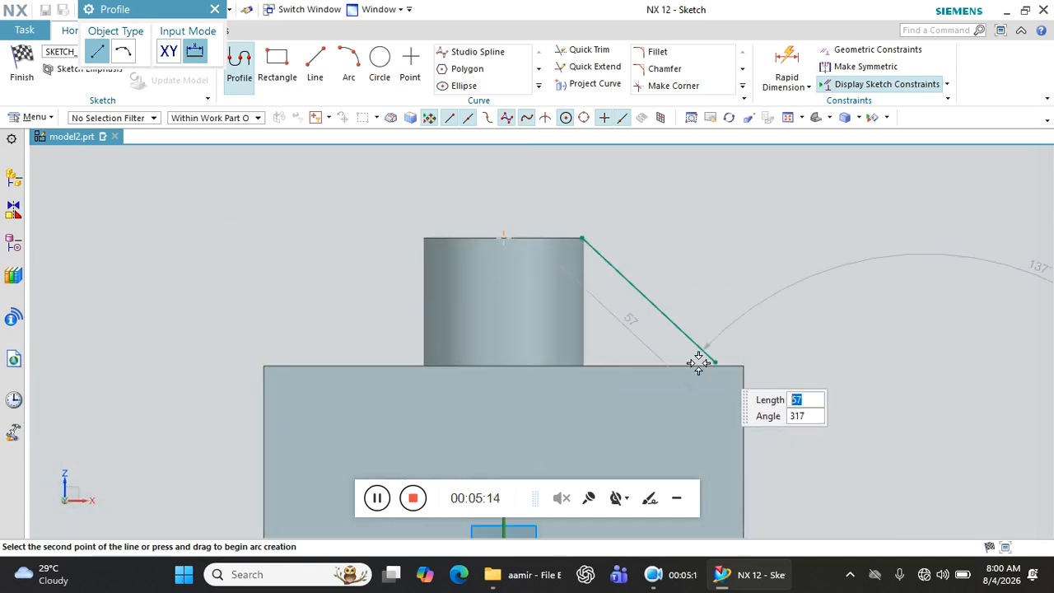
click(215, 10)
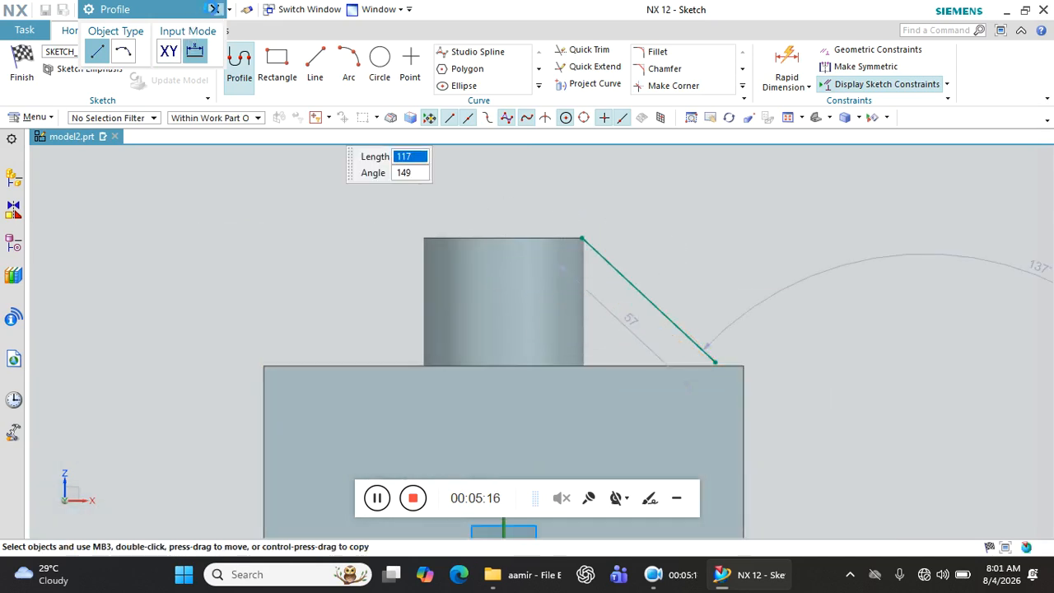
Move the slanted line's lower endpoint onto the block's upper edge, making it about 59.3 mm long, and finish the sketch
scroll(713, 342, up, 3)
drag(715, 338, 733, 353)
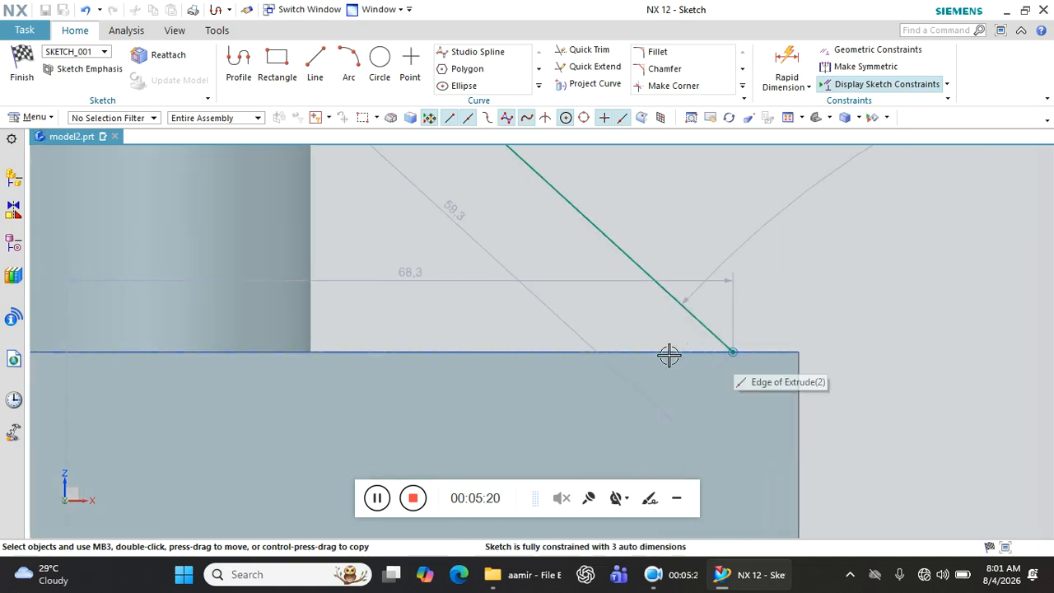
scroll(626, 366, down, 5)
click(23, 74)
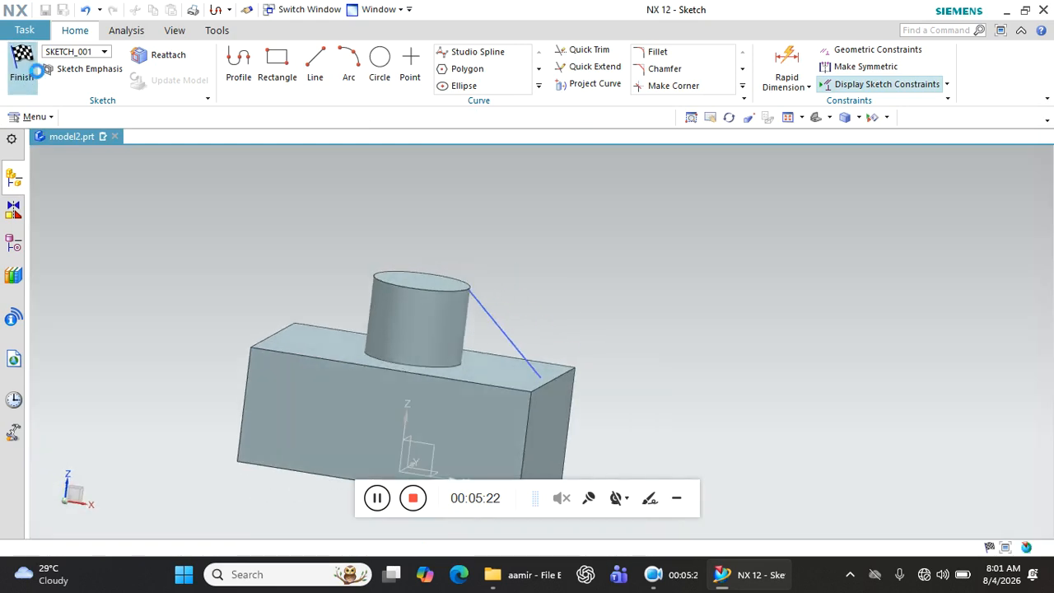
Create the rib between cylinder and block with a symmetric 10 mm thickness, combined with the target body
scroll(380, 362, up, 4)
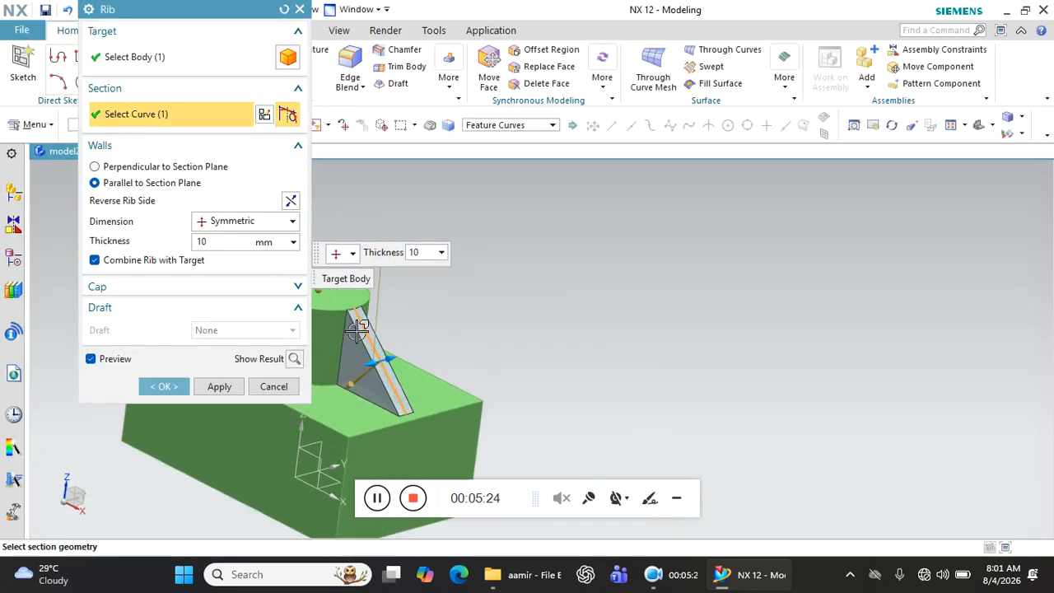
scroll(394, 305, up, 3)
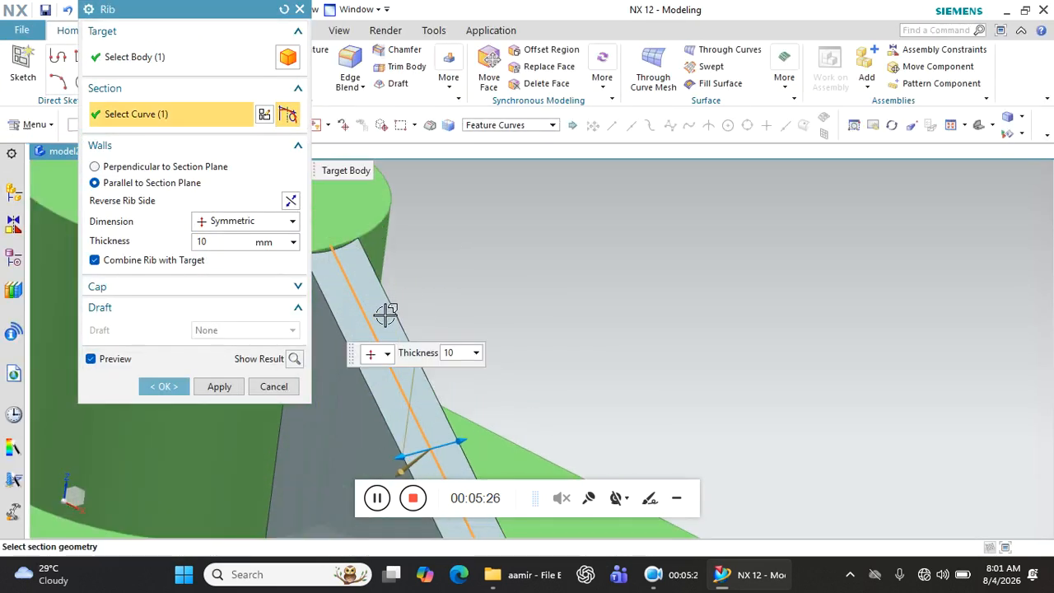
scroll(384, 313, down, 2)
scroll(384, 354, up, 2)
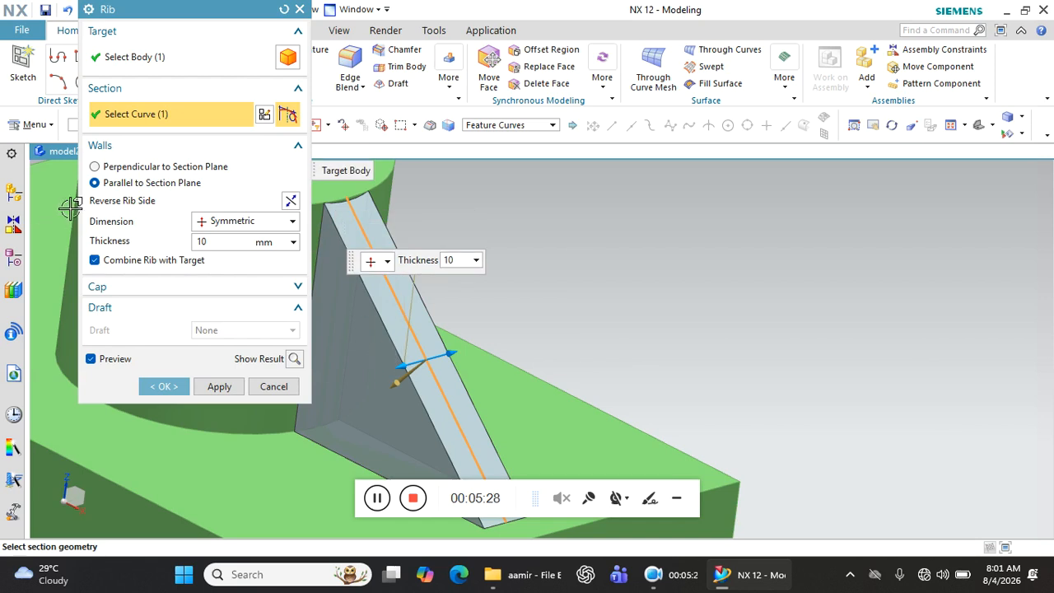
double_click(212, 236)
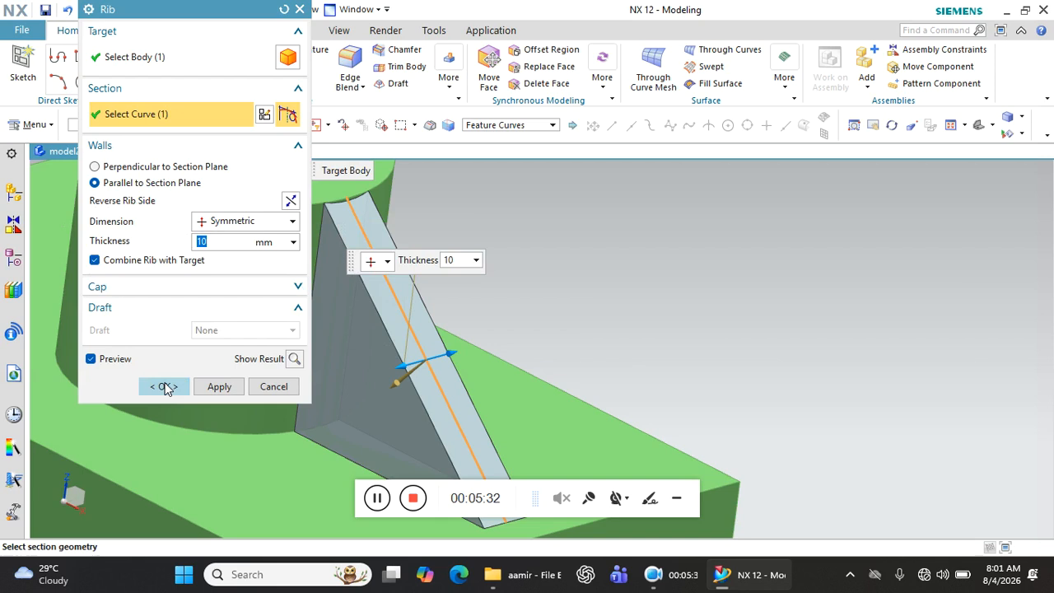
click(164, 386)
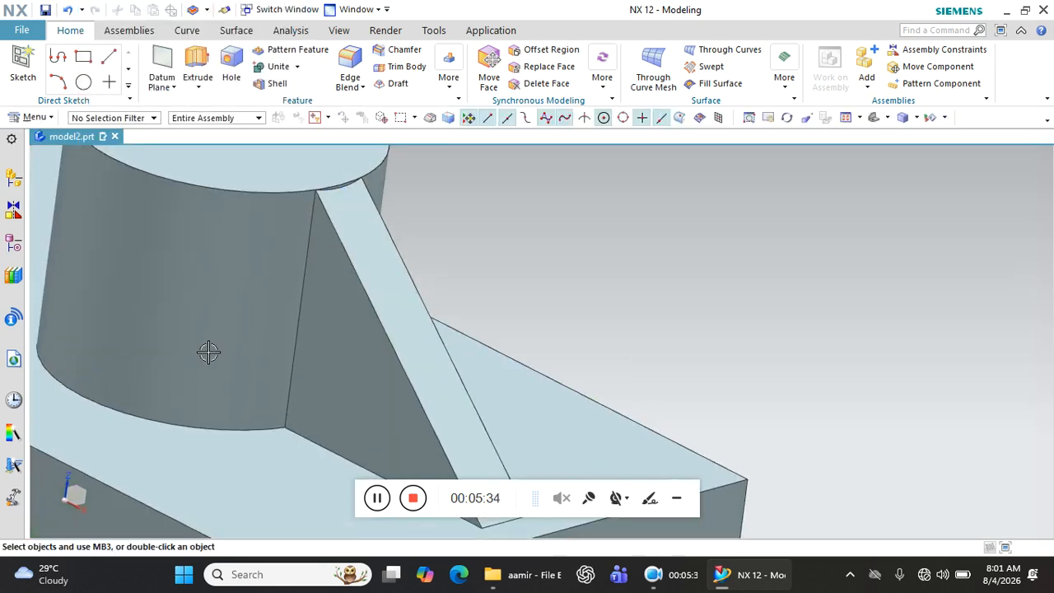
Inspect where the rib meets the cylinder's top edge, and delete the rib from the model
scroll(365, 320, down, 3)
middle_drag(357, 315, 353, 282)
scroll(352, 281, up, 5)
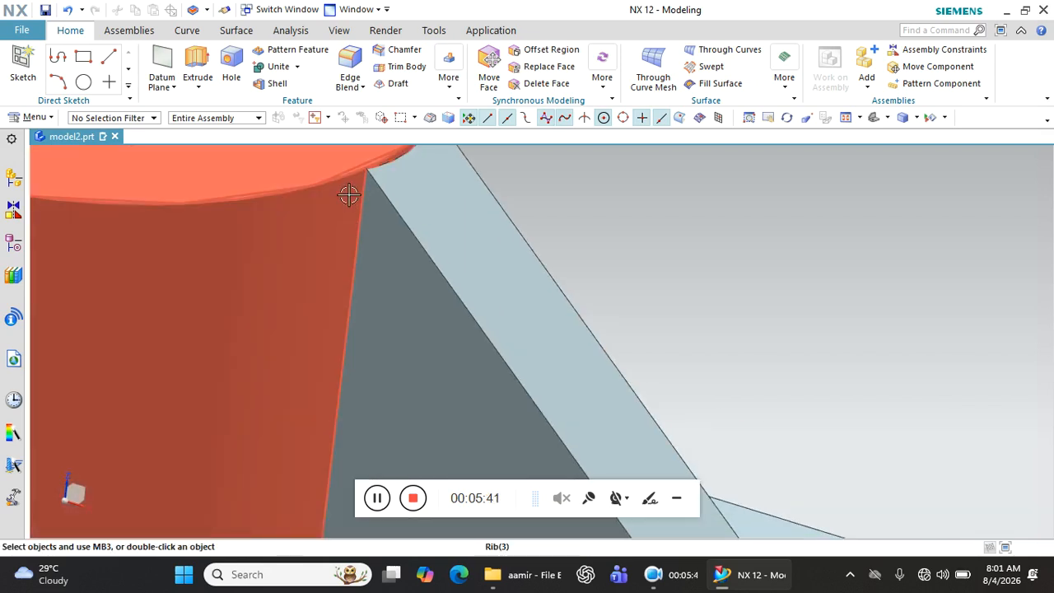
scroll(335, 262, down, 5)
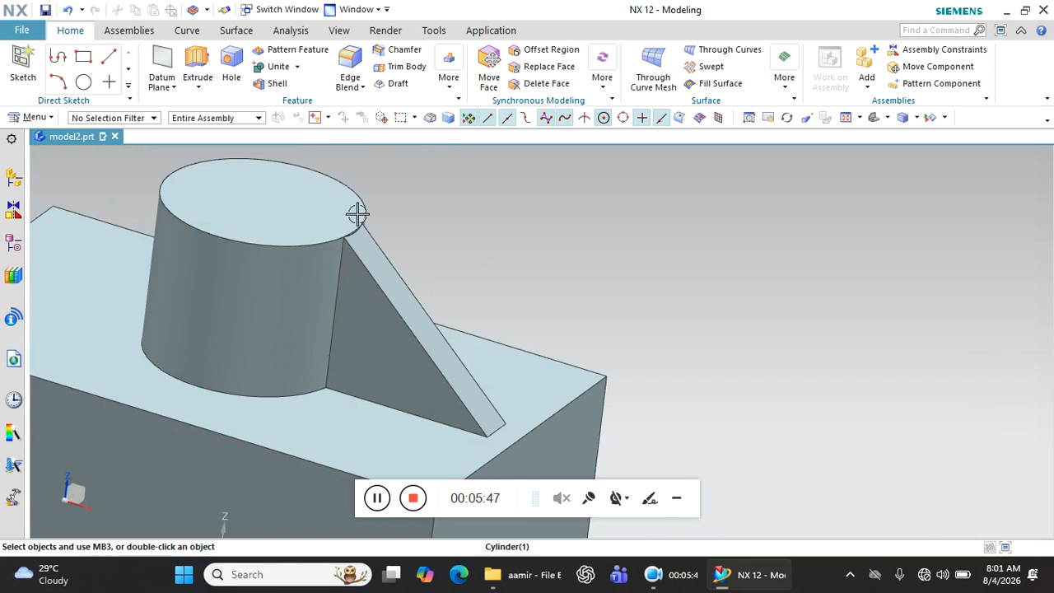
scroll(362, 222, down, 2)
mouse_move(357, 270)
middle_down()
mouse_move(391, 266)
mouse_move(369, 275)
middle_up()
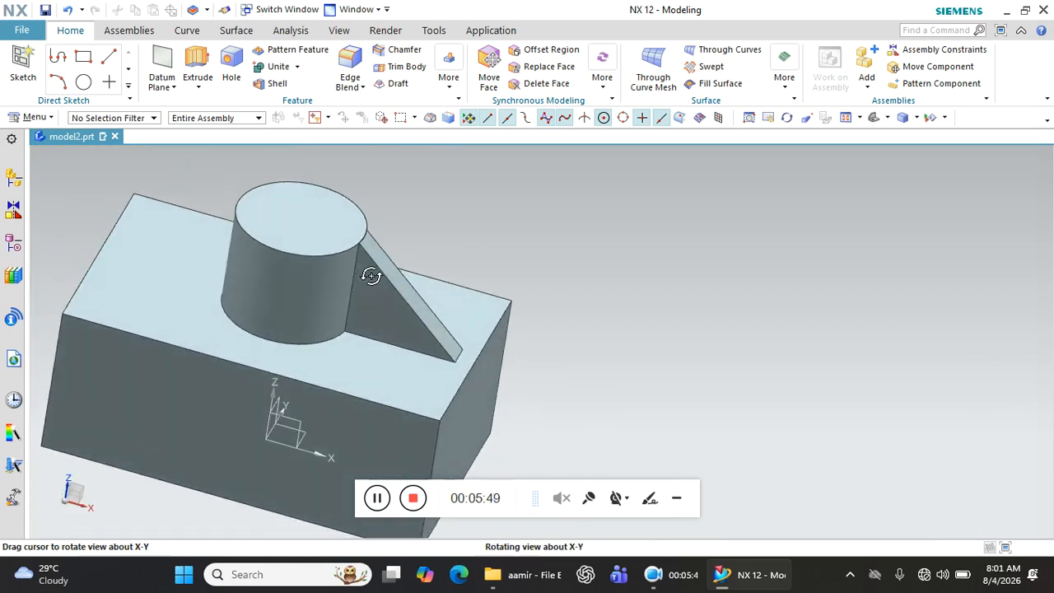
click(366, 255)
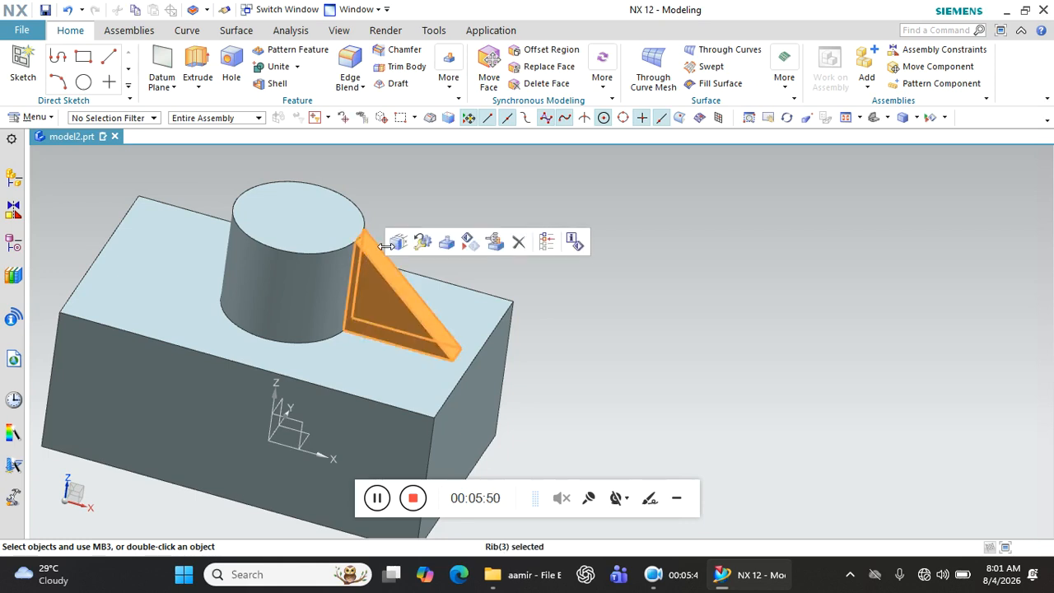
click(517, 244)
Undo the recent modelling operations back to the plain cylinder without the block and rib
click(328, 290)
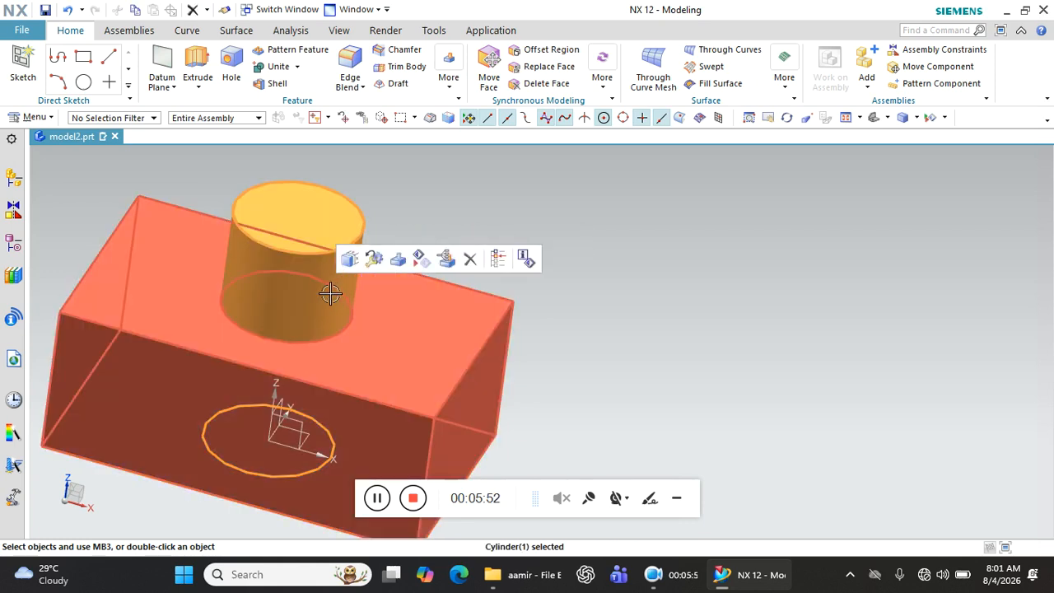
click(74, 10)
click(73, 11)
click(73, 10)
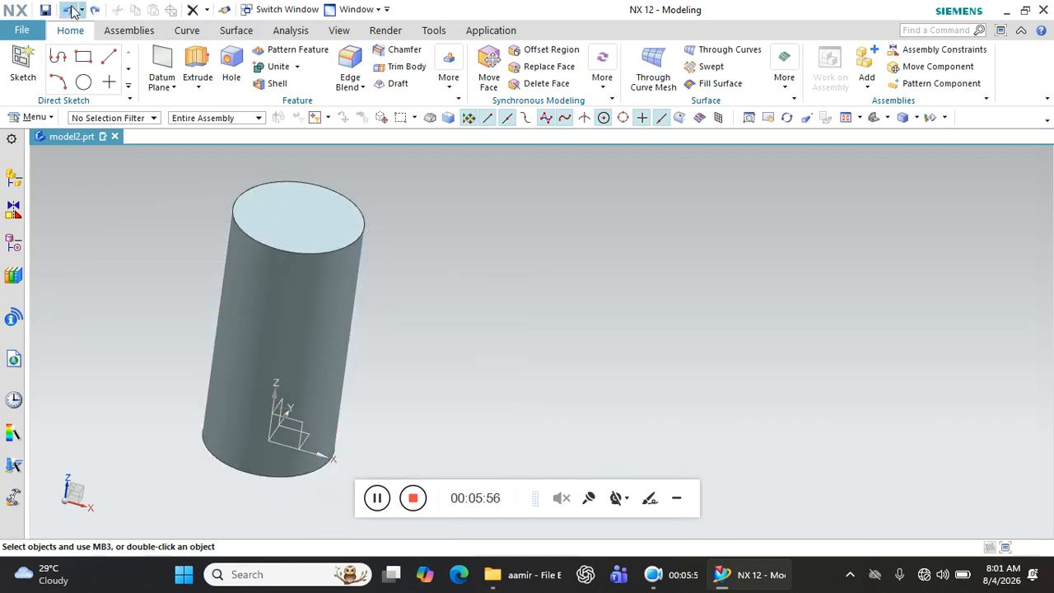
Shell the cylinder with a 1 mm wall thickness, removing its top face
scroll(286, 244, up, 2)
middle_drag(296, 247, 296, 269)
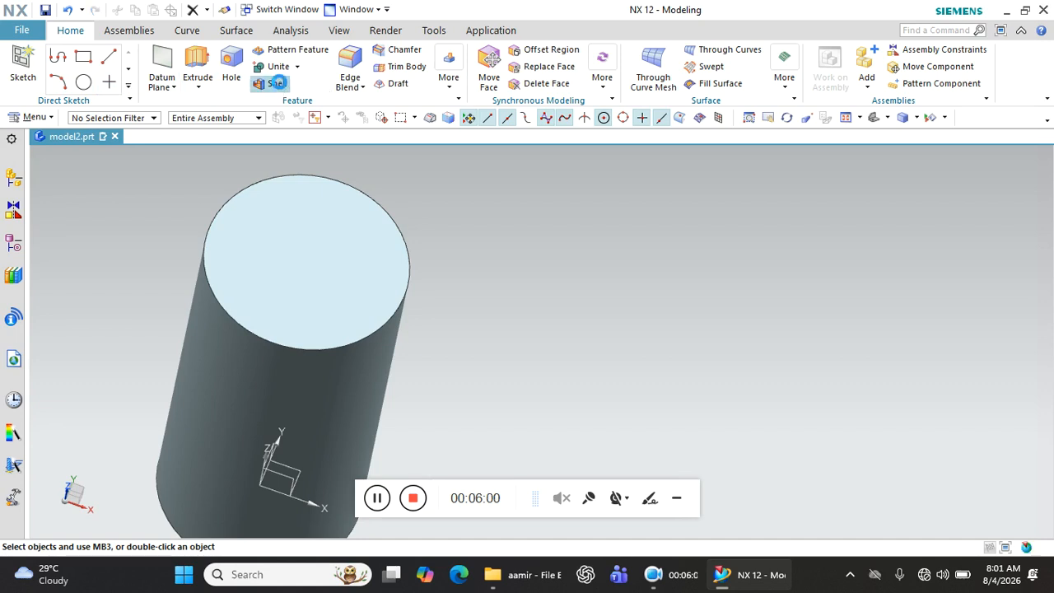
click(276, 83)
click(339, 256)
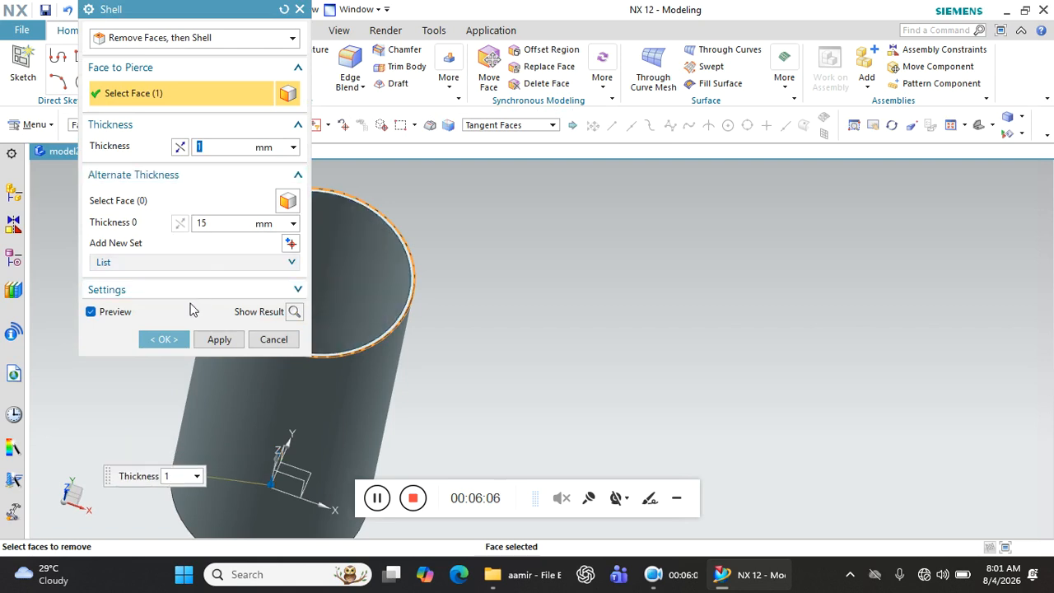
click(165, 339)
Start a Rib with walls perpendicular to the section plane, and place its section sketch on the shelled cylinder's top rim face
middle_drag(236, 287, 302, 245)
scroll(234, 254, up, 2)
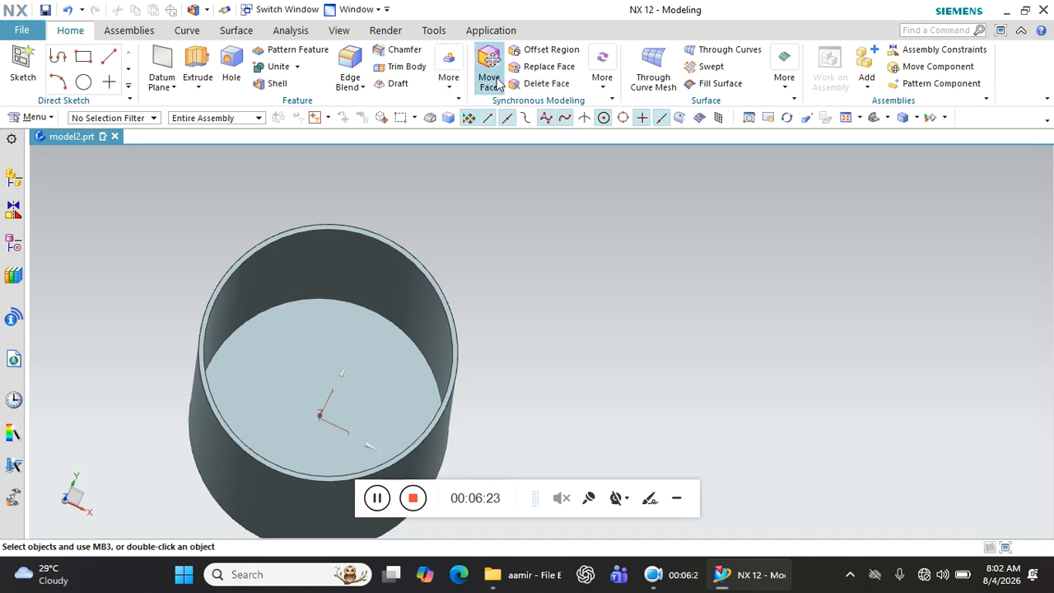
click(448, 74)
click(480, 123)
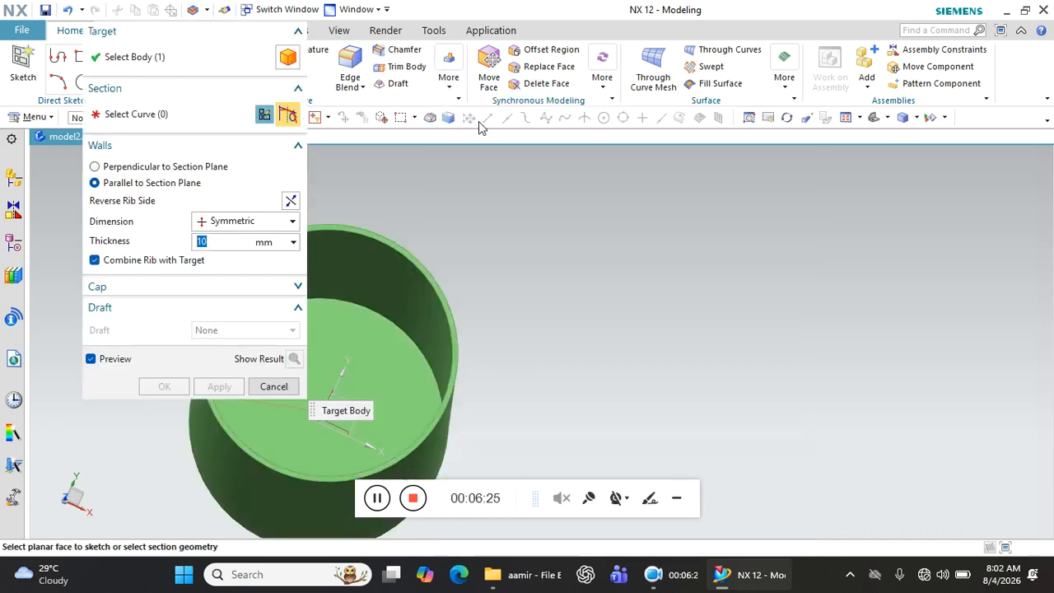
click(131, 169)
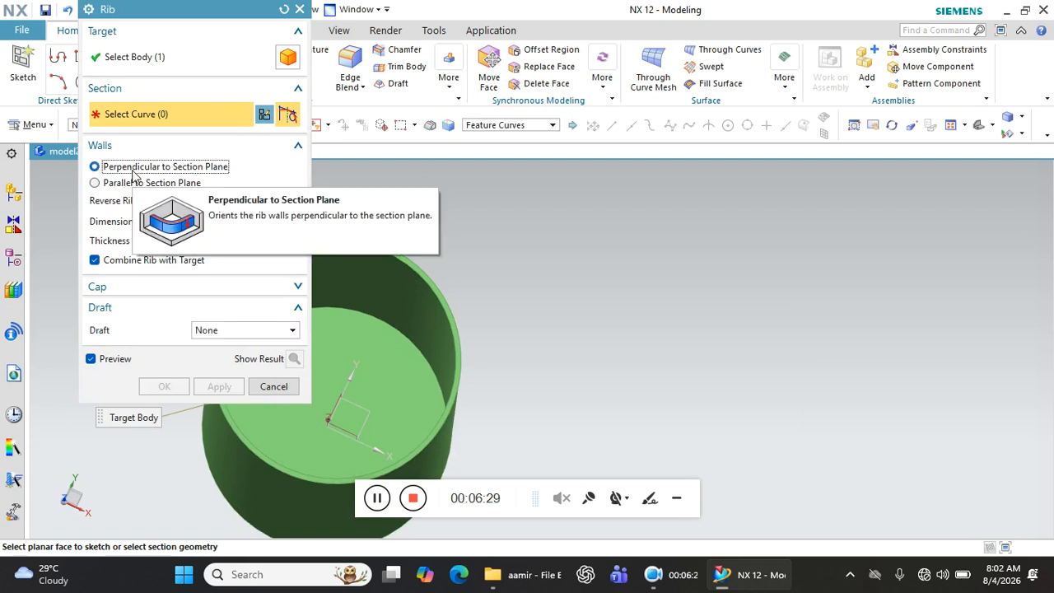
click(266, 116)
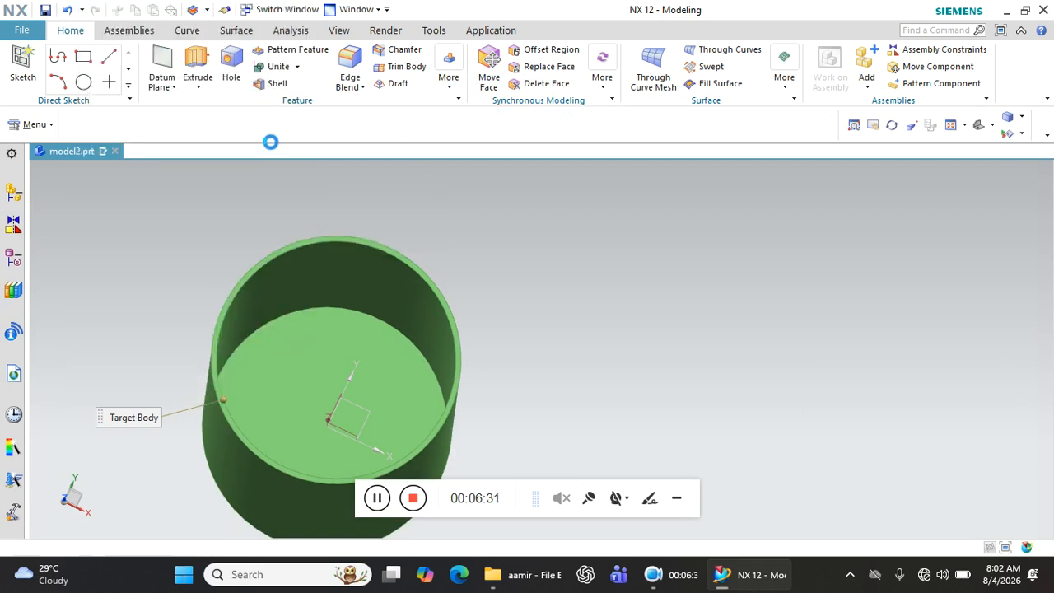
scroll(370, 222, up, 4)
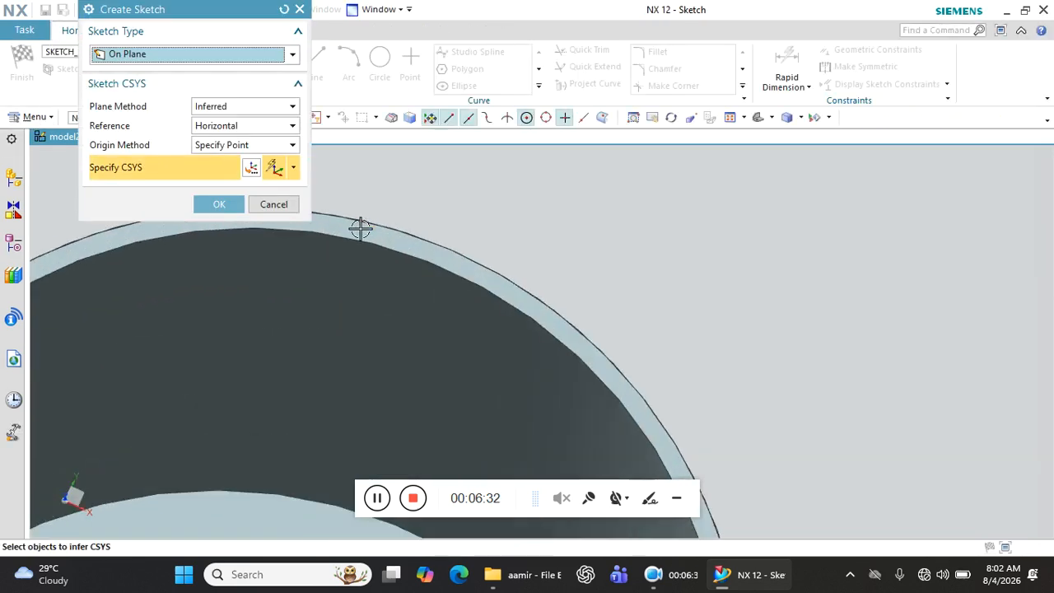
click(359, 225)
click(219, 205)
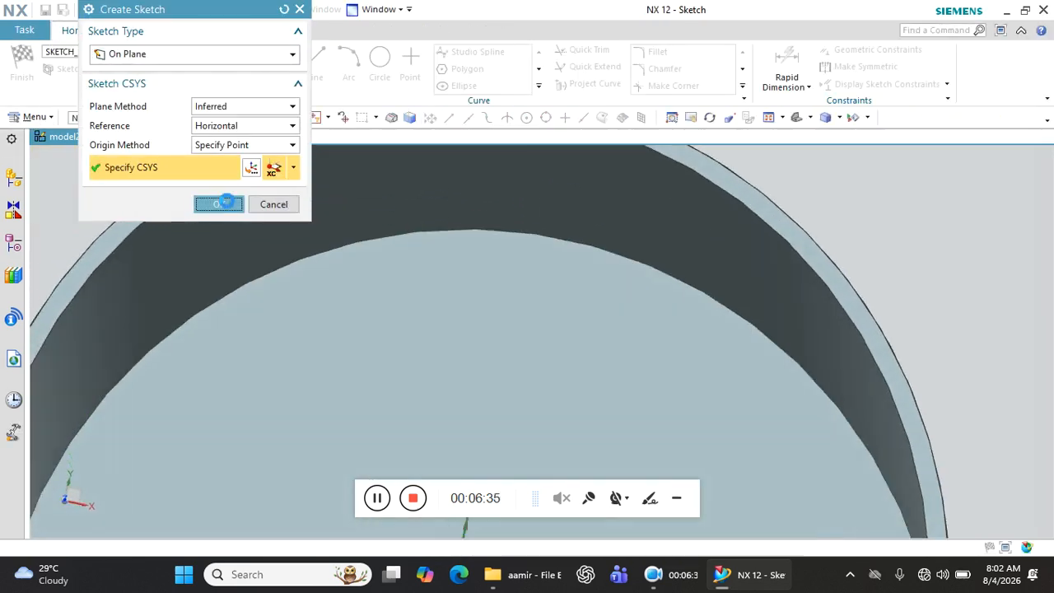
Sketch three straight lines inside the cylinder's circular outline, the first about 22 mm long and the third crossing the other two
click(315, 78)
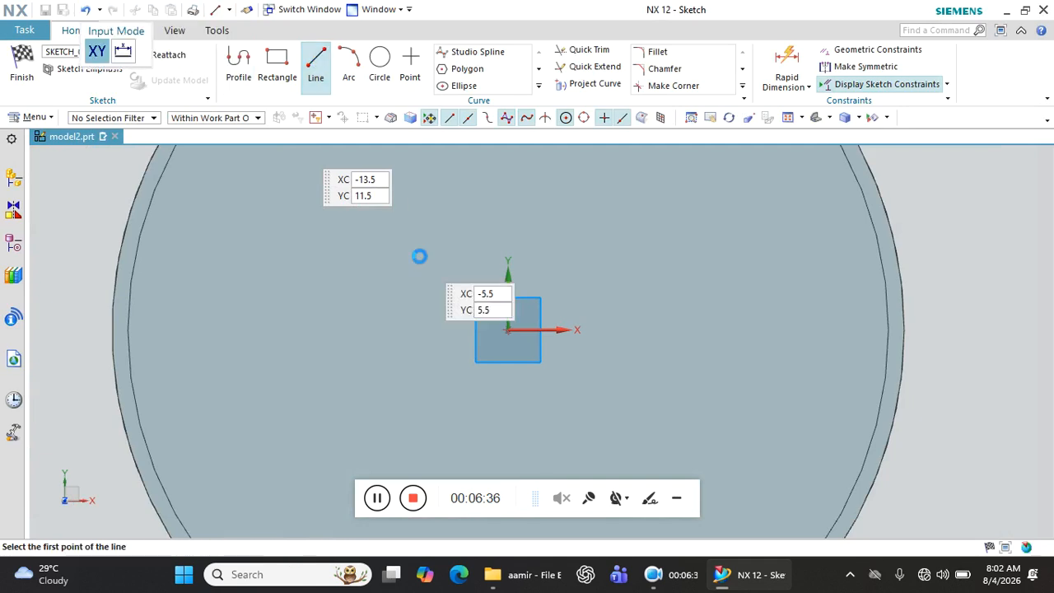
scroll(424, 308, down, 4)
click(415, 211)
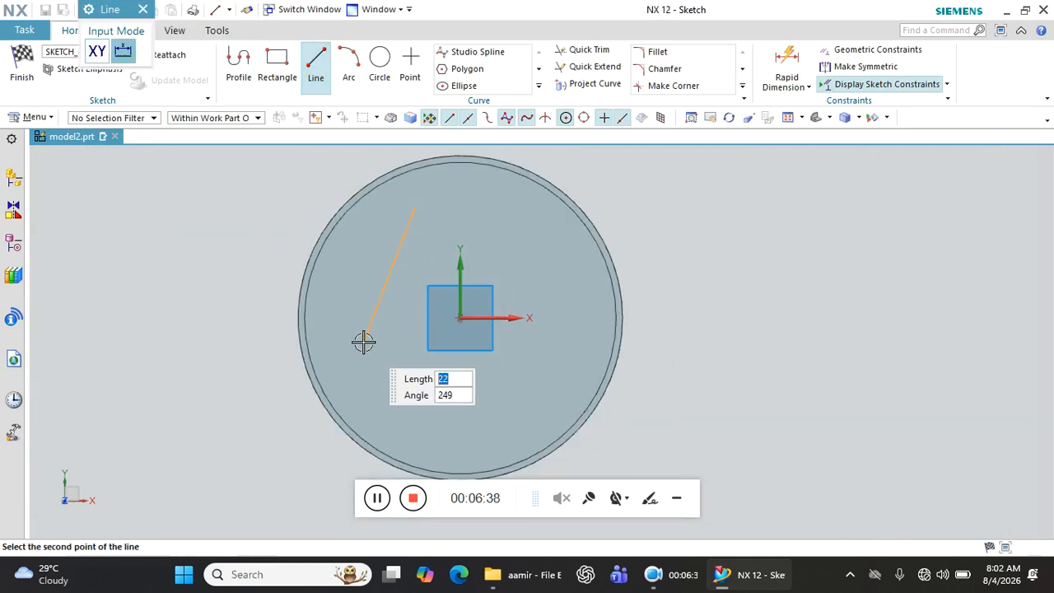
click(364, 340)
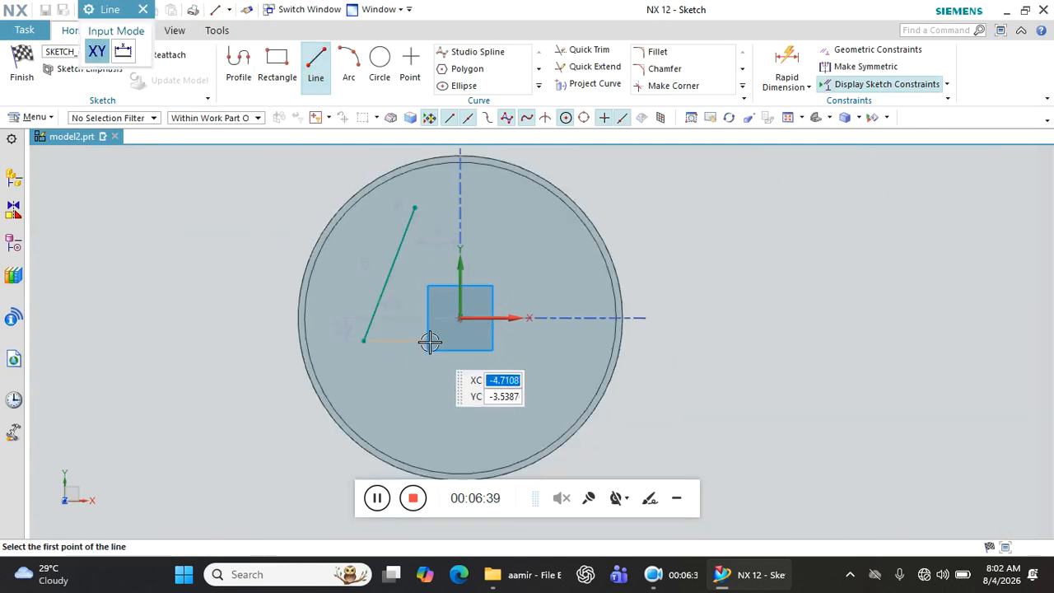
click(533, 244)
click(446, 411)
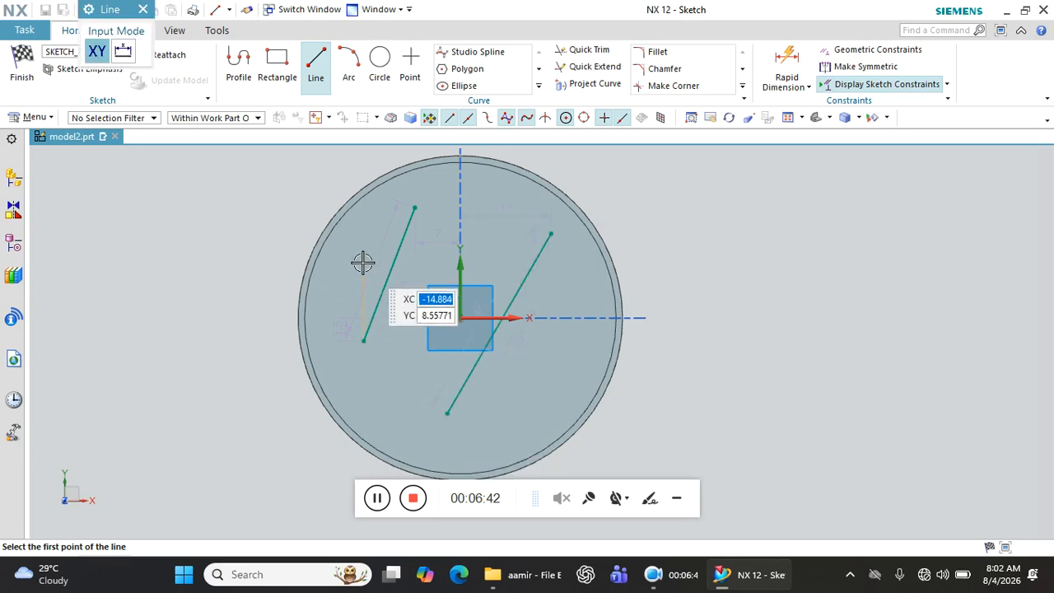
click(365, 236)
click(568, 316)
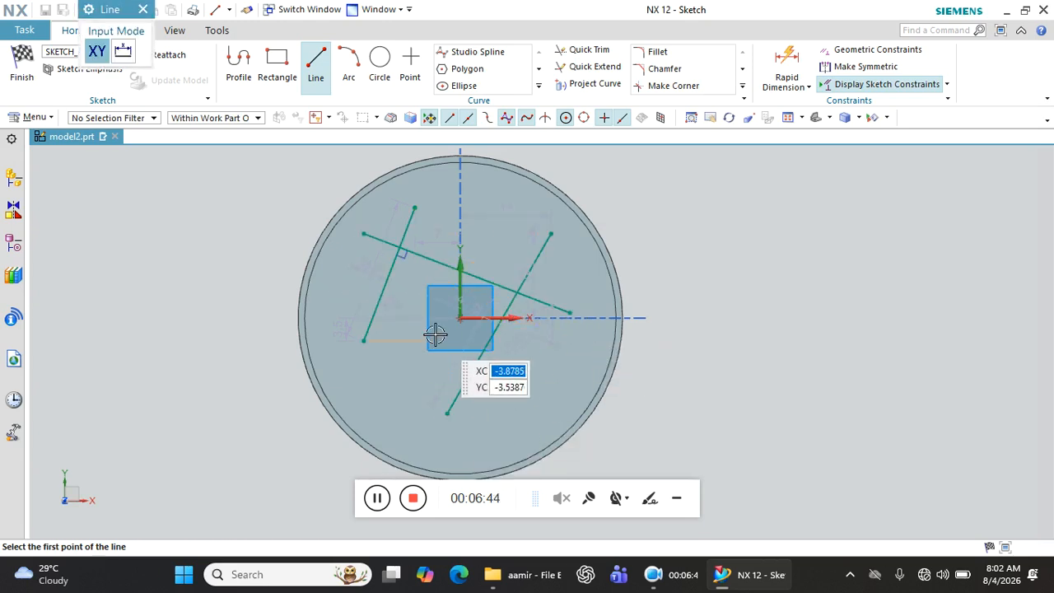
Sketch a curved arc across the lines inside the cylinder's outline, and finish the section sketch
click(349, 59)
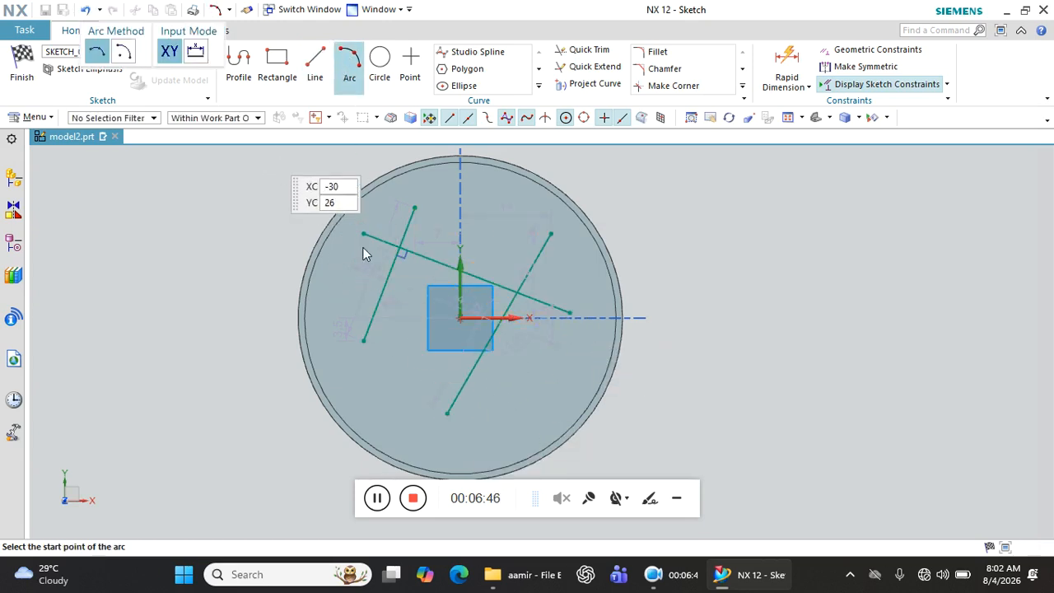
click(347, 302)
click(500, 345)
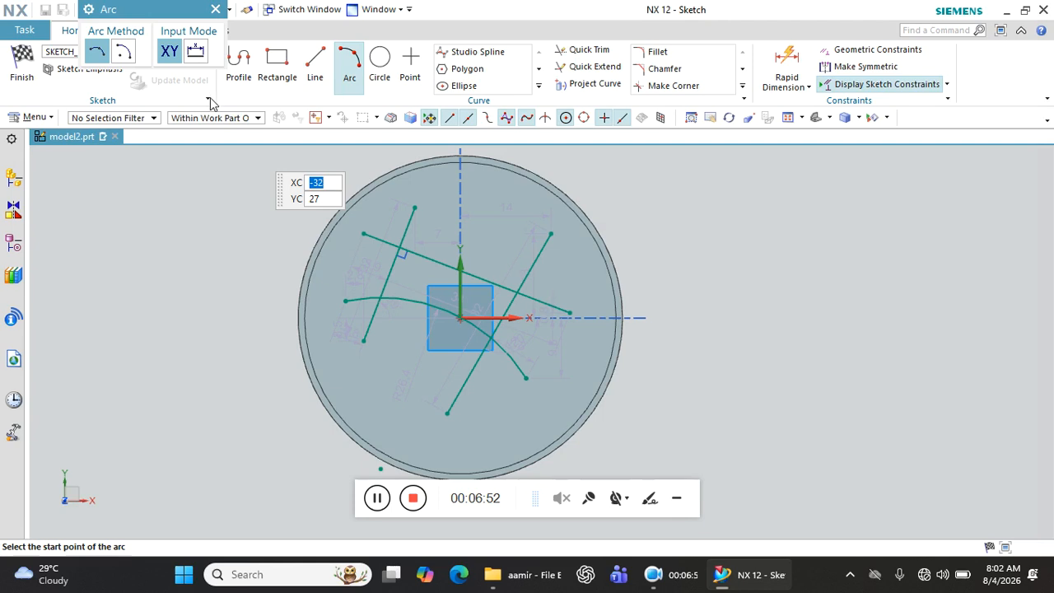
click(215, 11)
click(22, 70)
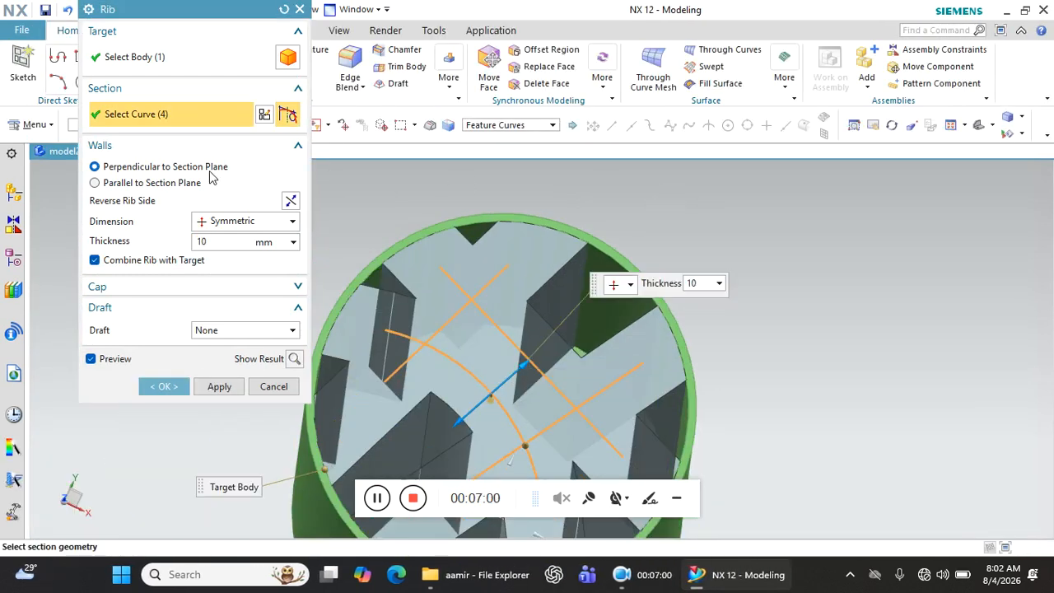
Create the ribs from the four section curves with a symmetric 1 mm thickness, combined with the shelled cylinder
click(224, 221)
click(223, 239)
key(Return)
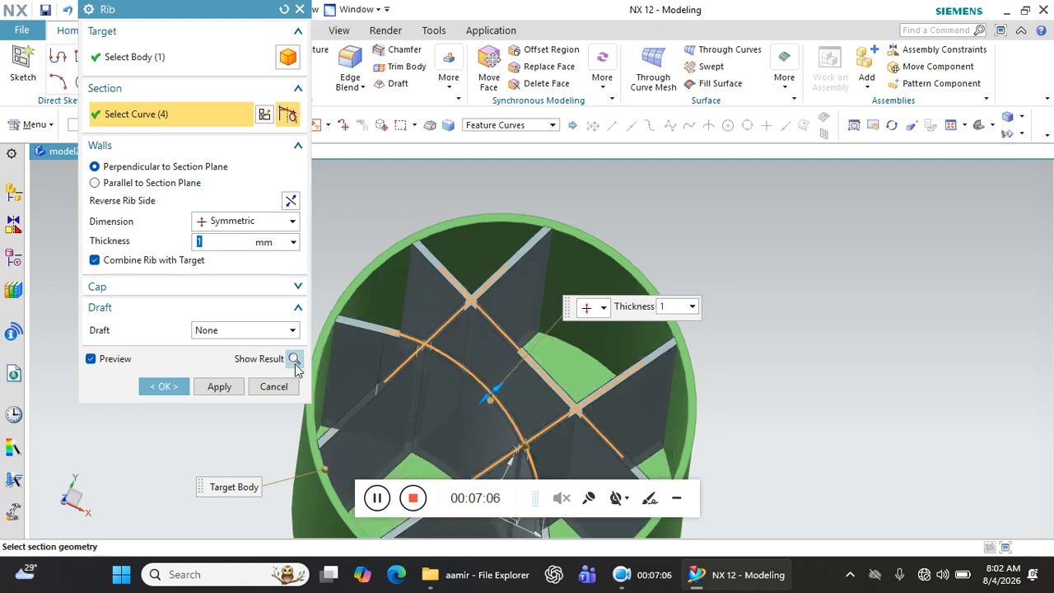
scroll(495, 318, up, 3)
scroll(483, 306, down, 6)
middle_drag(483, 330, 469, 365)
key(ctrl+alt+t)
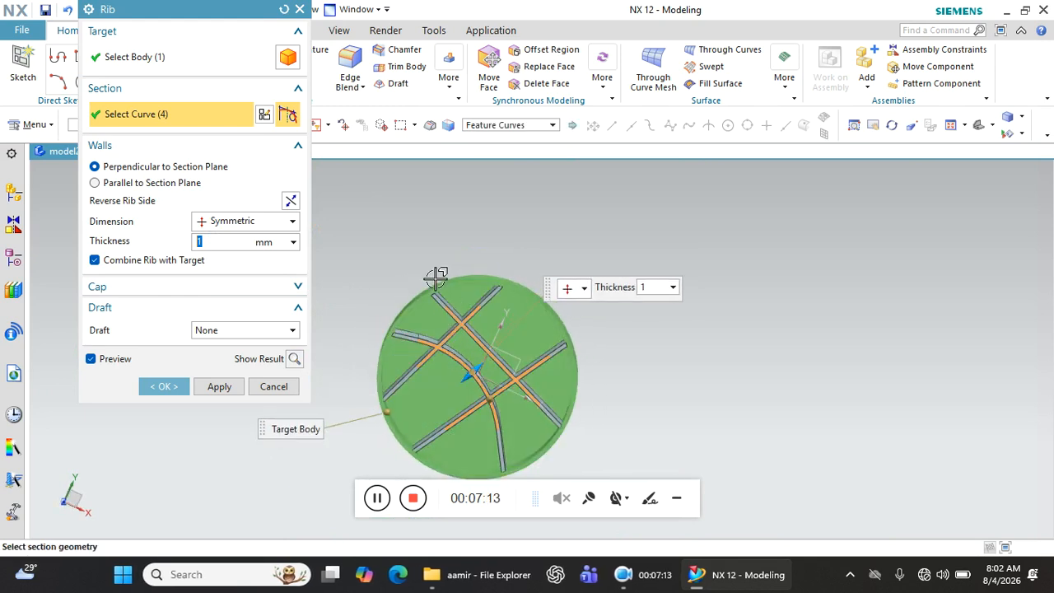
scroll(445, 314, up, 4)
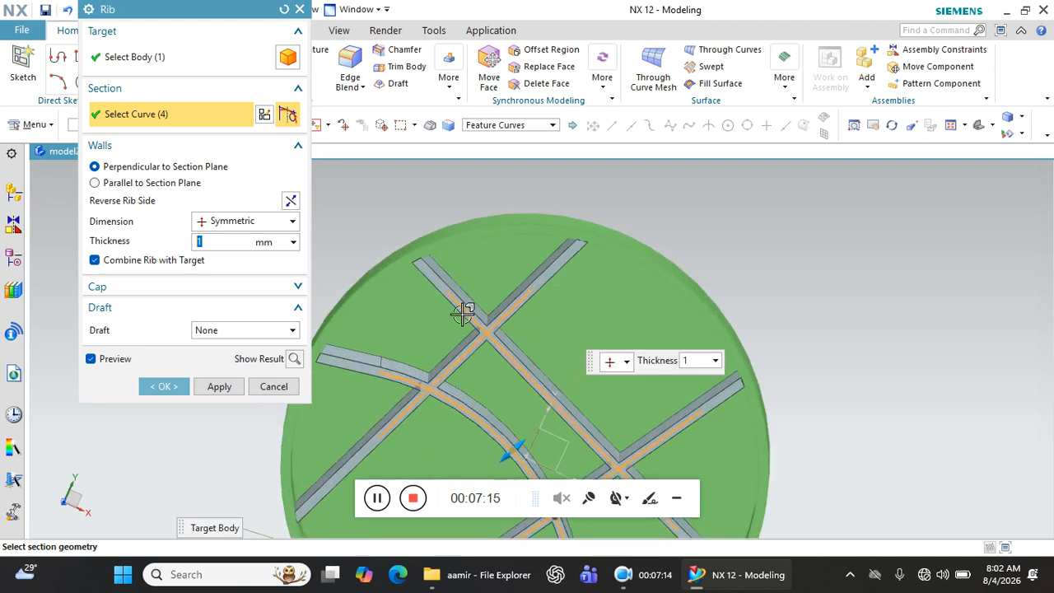
middle_drag(463, 314, 486, 318)
scroll(486, 318, down, 5)
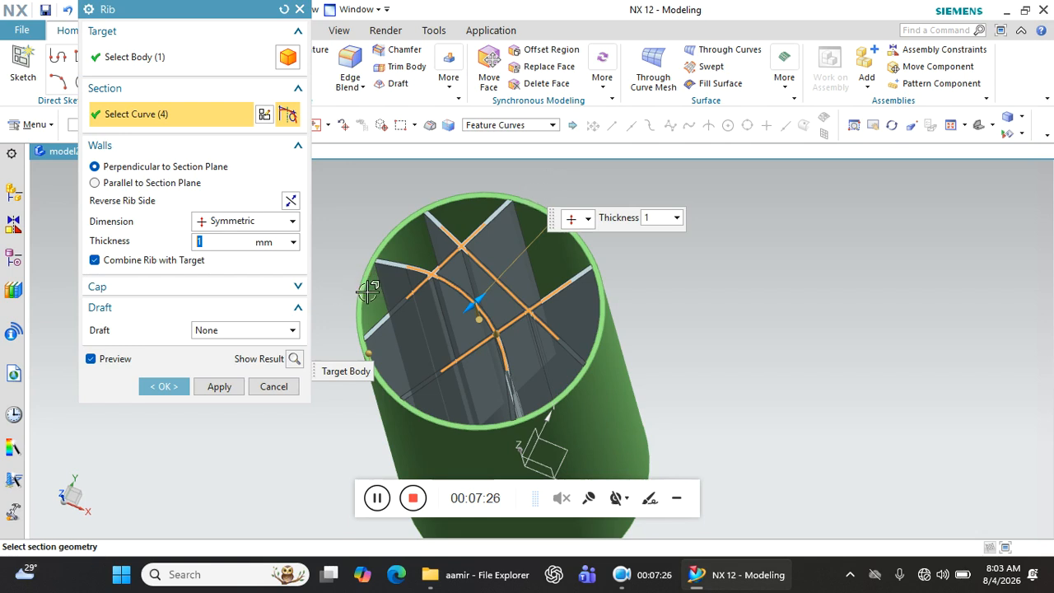
scroll(494, 311, up, 3)
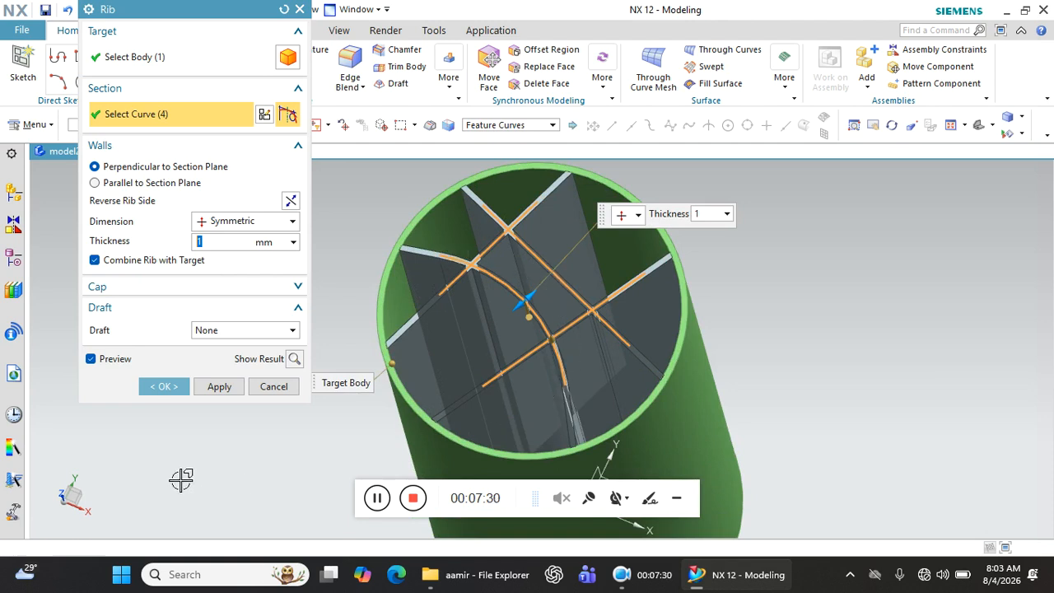
click(164, 386)
Start a Shell with a 0.2 mm thickness, removing the closed bottom face of the ribbed cylinder
middle_drag(512, 293, 562, 338)
scroll(532, 335, up, 4)
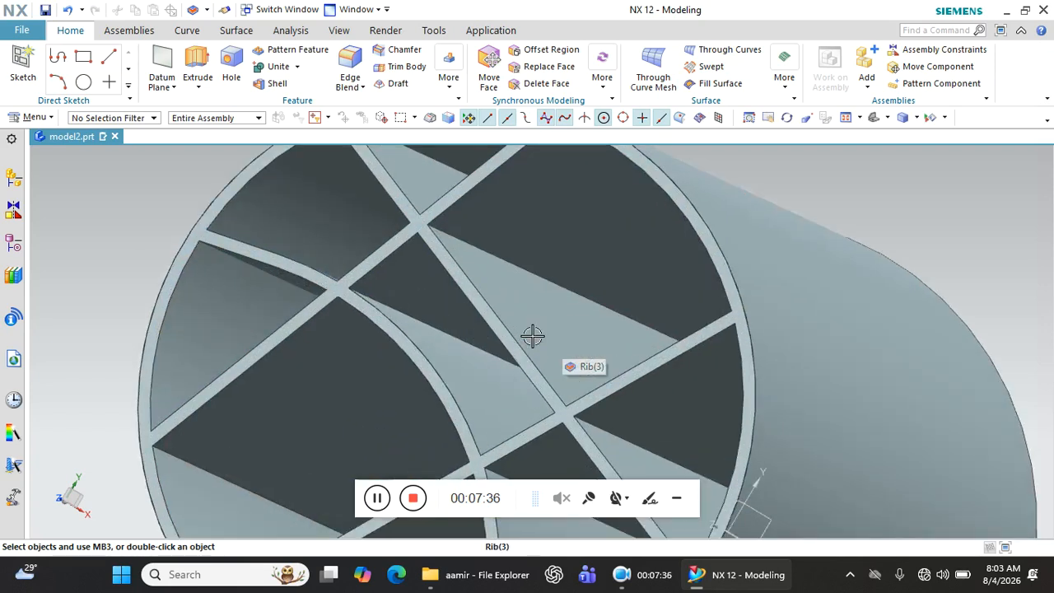
scroll(546, 332, down, 8)
middle_drag(495, 330, 502, 308)
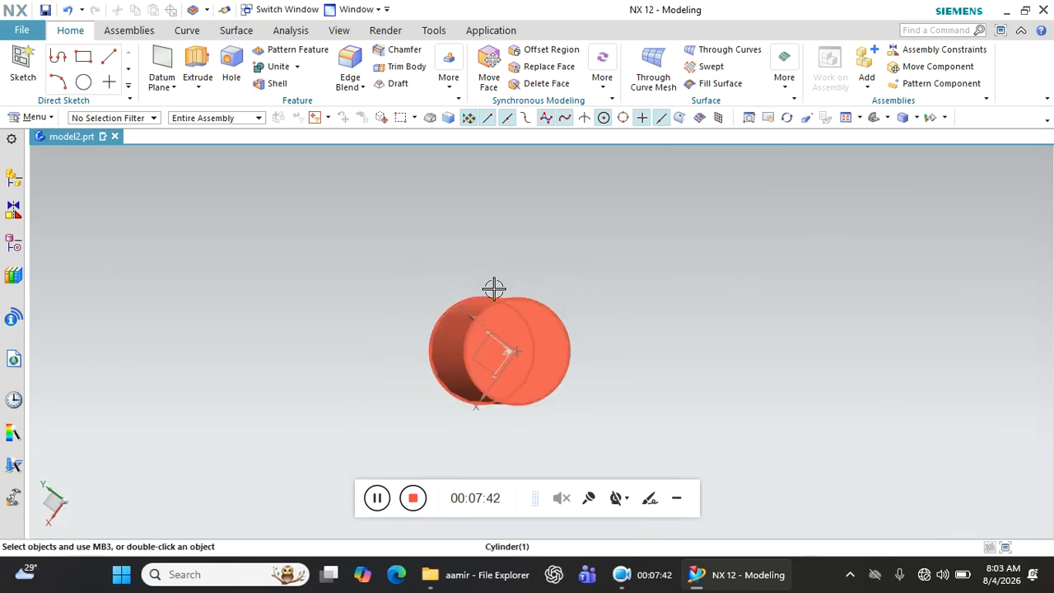
click(277, 84)
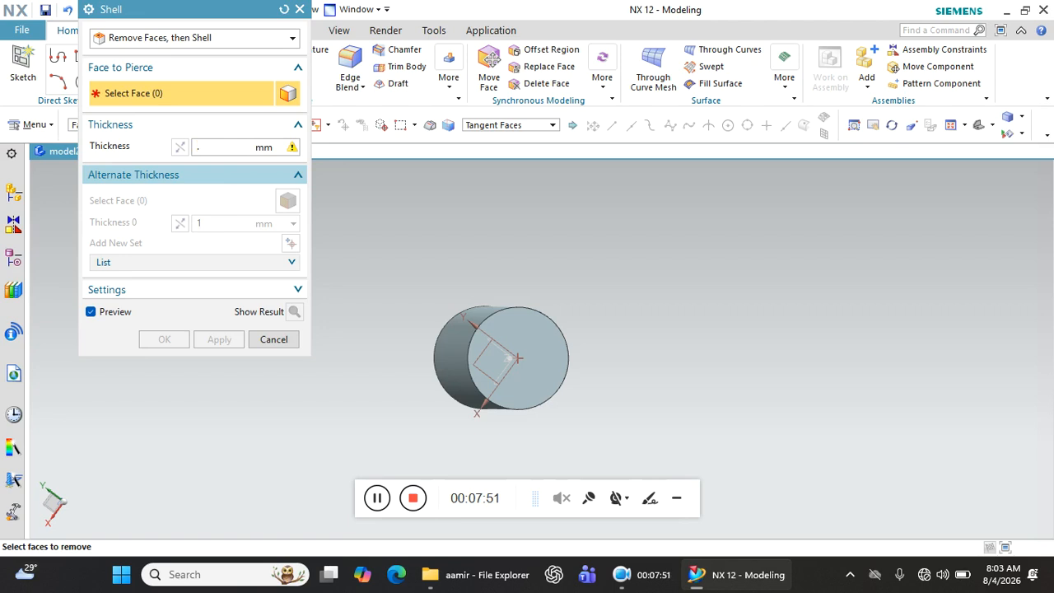
text(2)
key(Return)
click(527, 326)
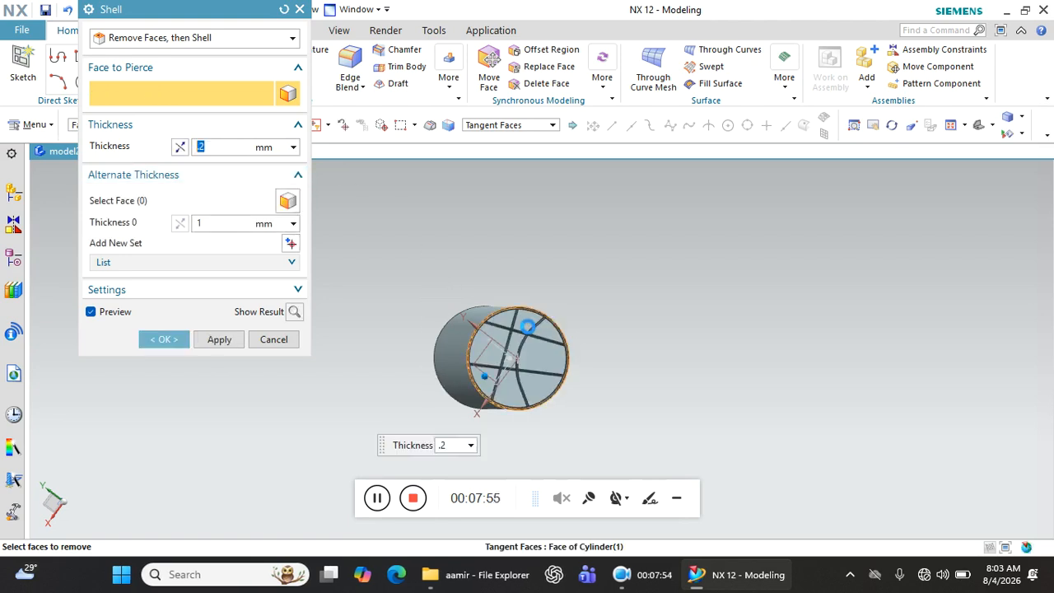
Add the cylinder's outer side face to the faces to pierce, and create the shell
scroll(515, 323, down, 6)
middle_drag(508, 318, 518, 334)
click(516, 306)
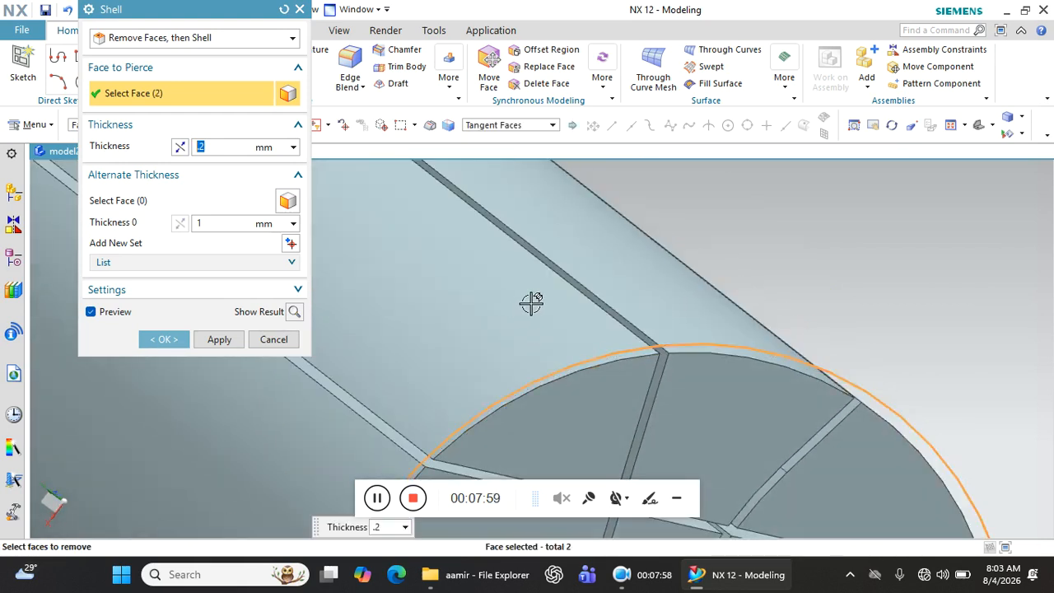
scroll(532, 303, up, 6)
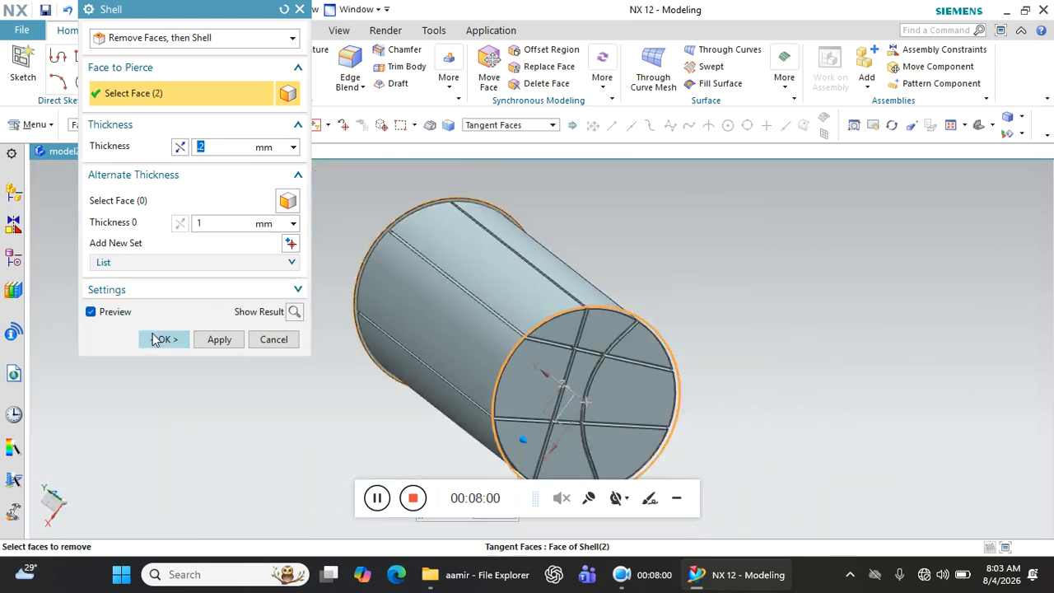
click(160, 339)
Inspect the shelled cylinder's base, side slots and interior ribs from several angles
scroll(577, 326, down, 5)
middle_drag(574, 330, 519, 371)
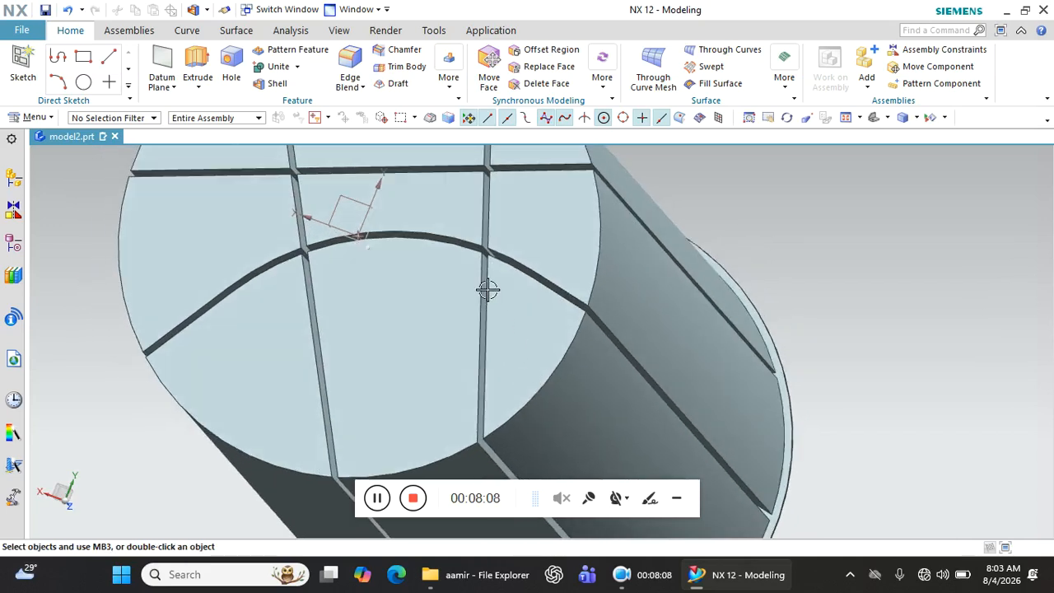
scroll(488, 290, up, 6)
middle_drag(486, 266, 380, 347)
scroll(490, 280, down, 8)
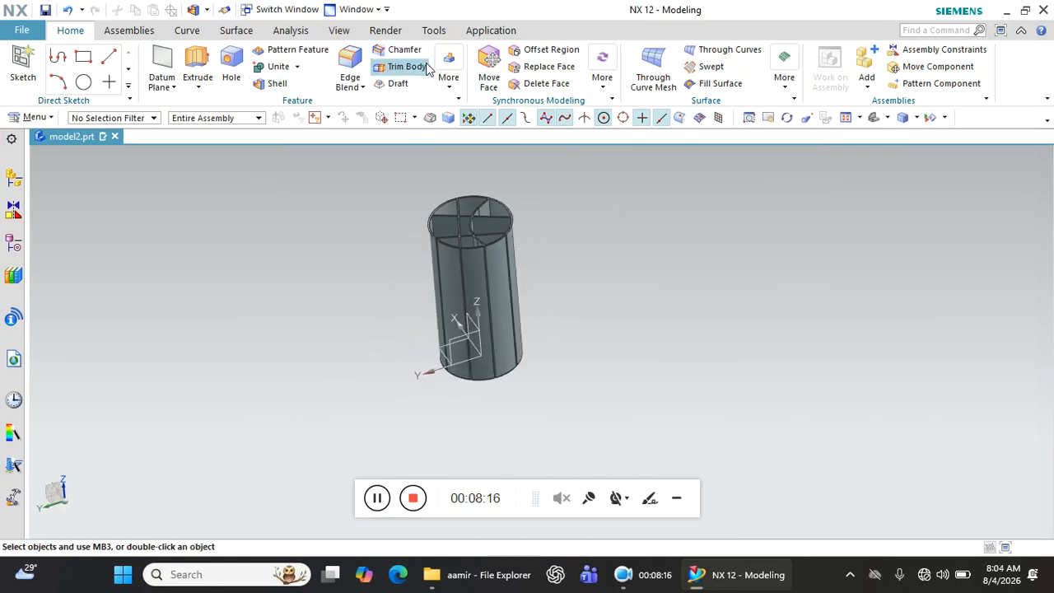
scroll(459, 184, down, 2)
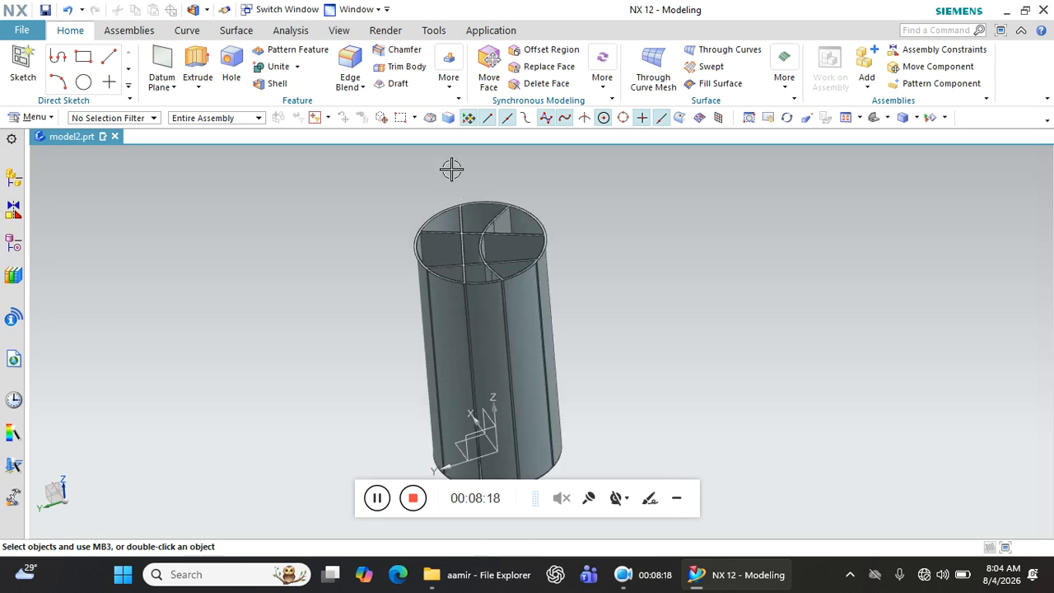
Undo the shells, the ribs and the cylinder until no solid body is left in the model
click(69, 10)
click(69, 10)
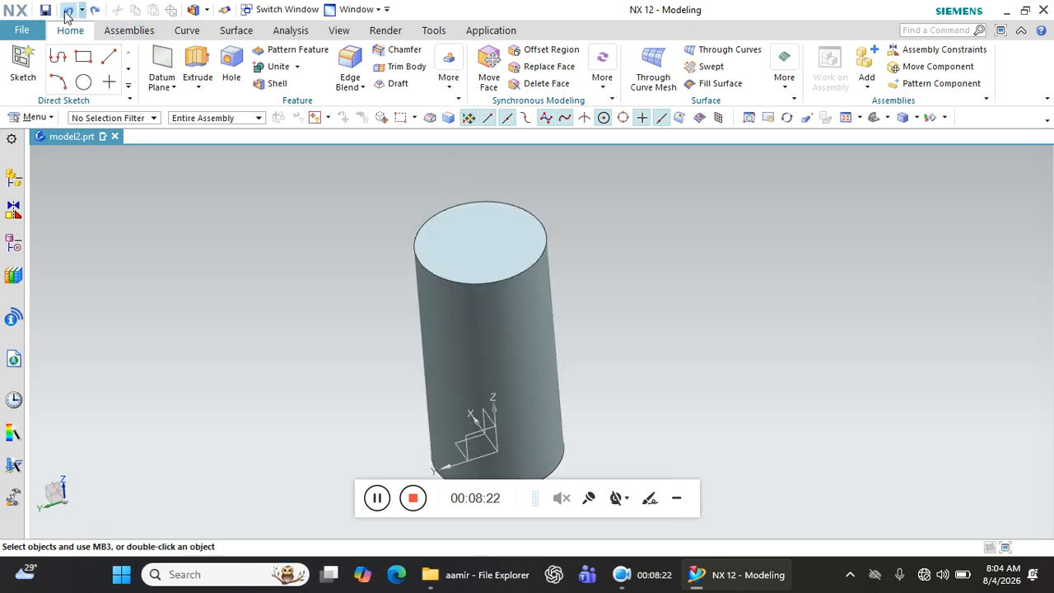
click(68, 10)
click(449, 76)
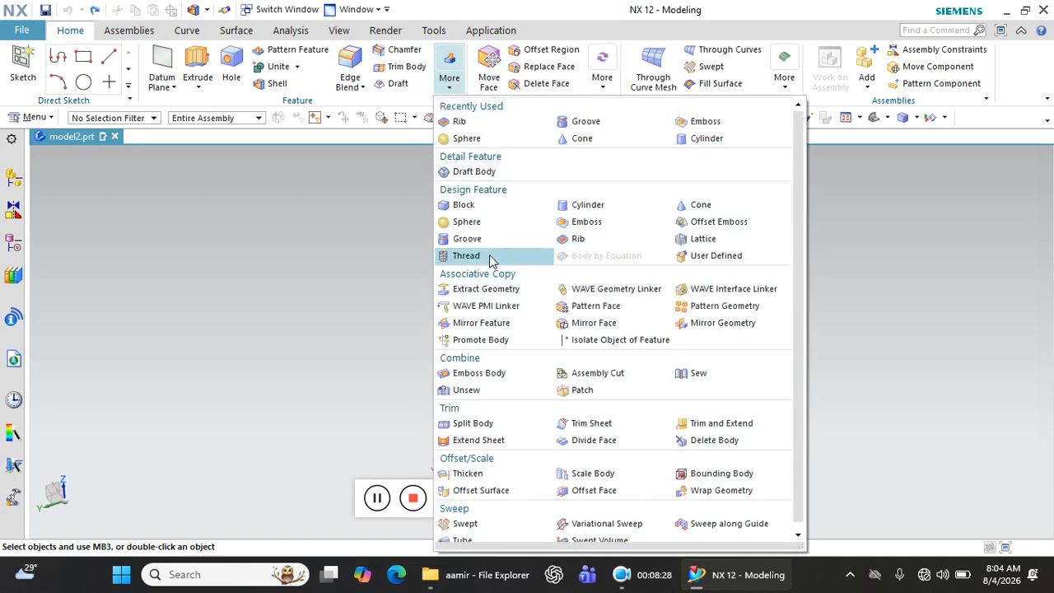
click(296, 263)
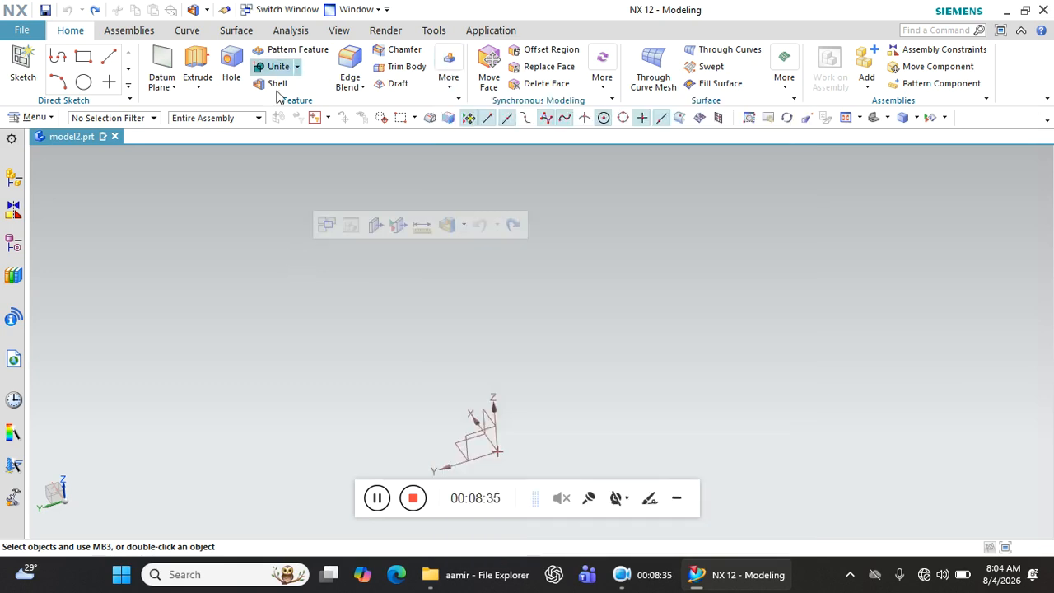
Redo the cylinder, its 1 mm shell and the crossing ribs inside it
click(96, 15)
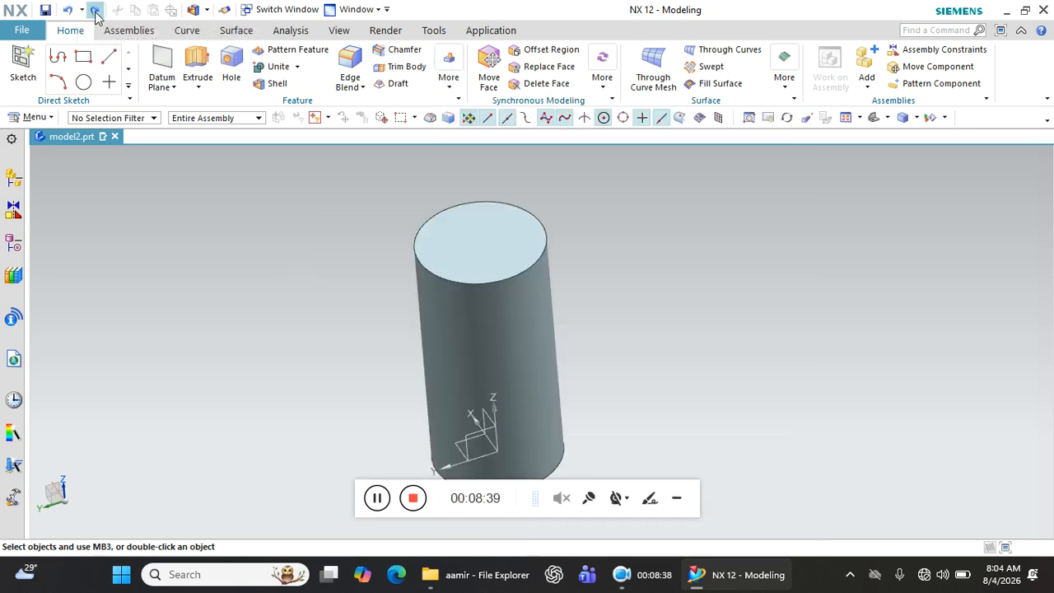
middle_drag(525, 281, 569, 303)
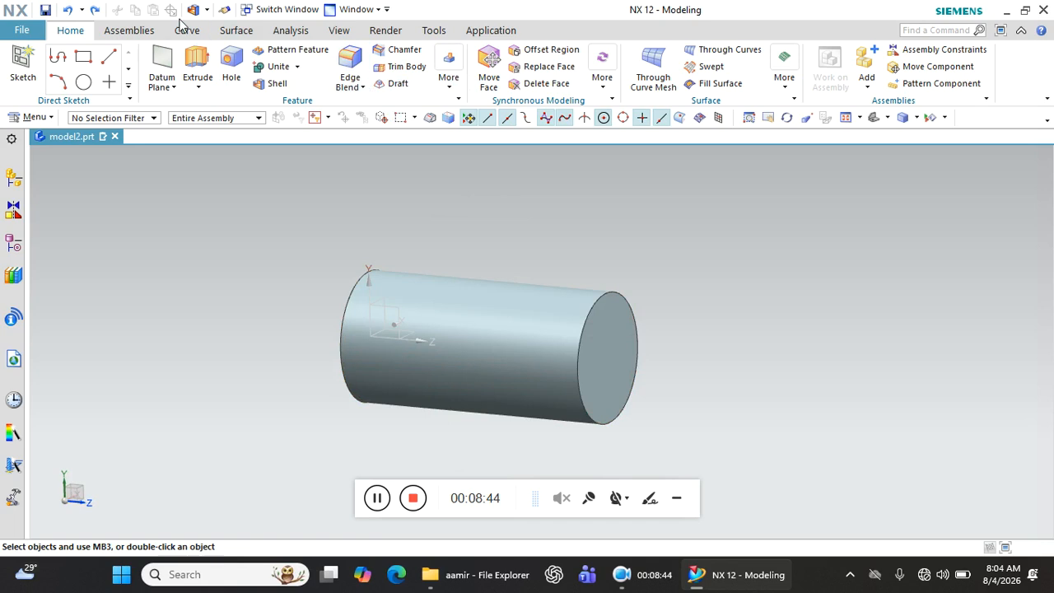
click(95, 12)
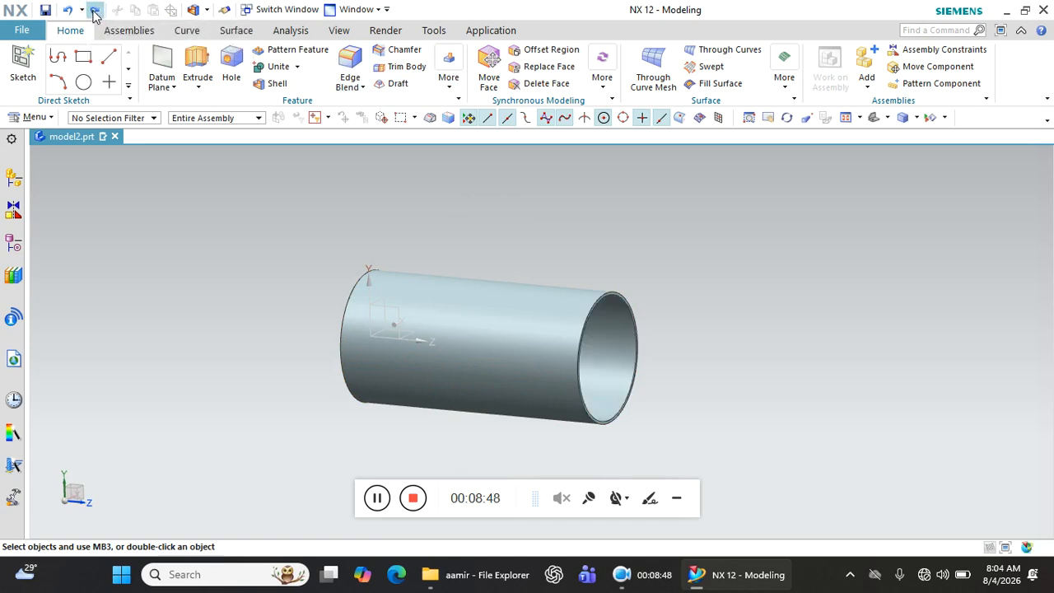
click(94, 15)
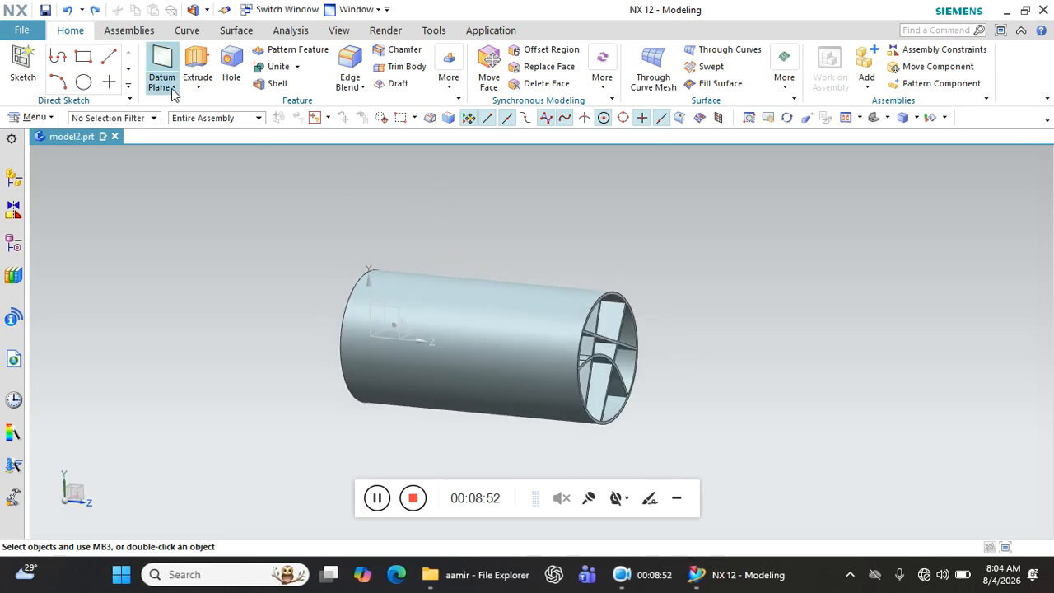
Redo the second shell, and delete it together with the rib from the model history
click(96, 12)
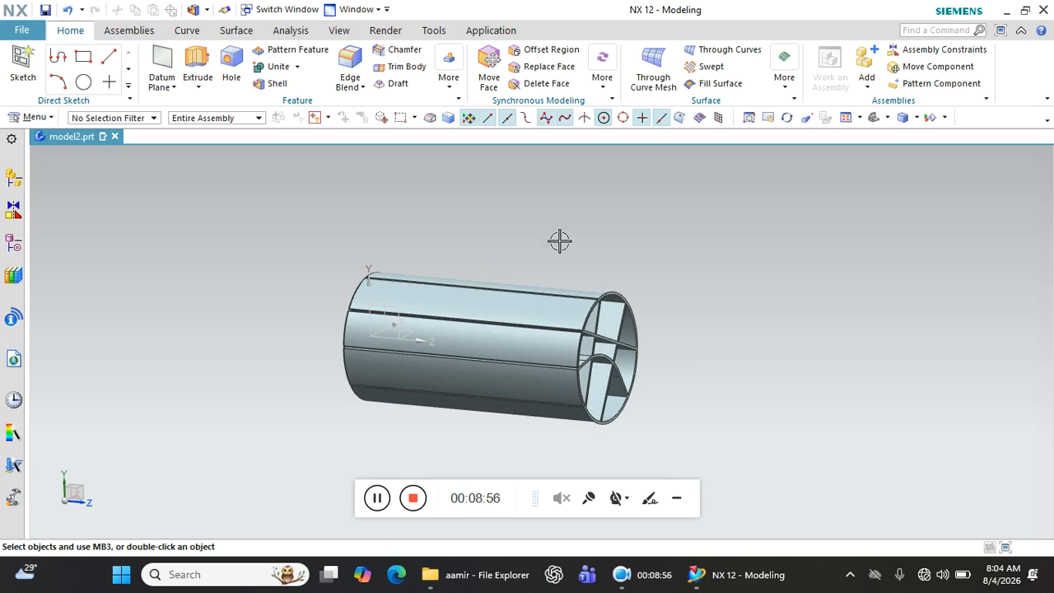
click(13, 178)
click(14, 244)
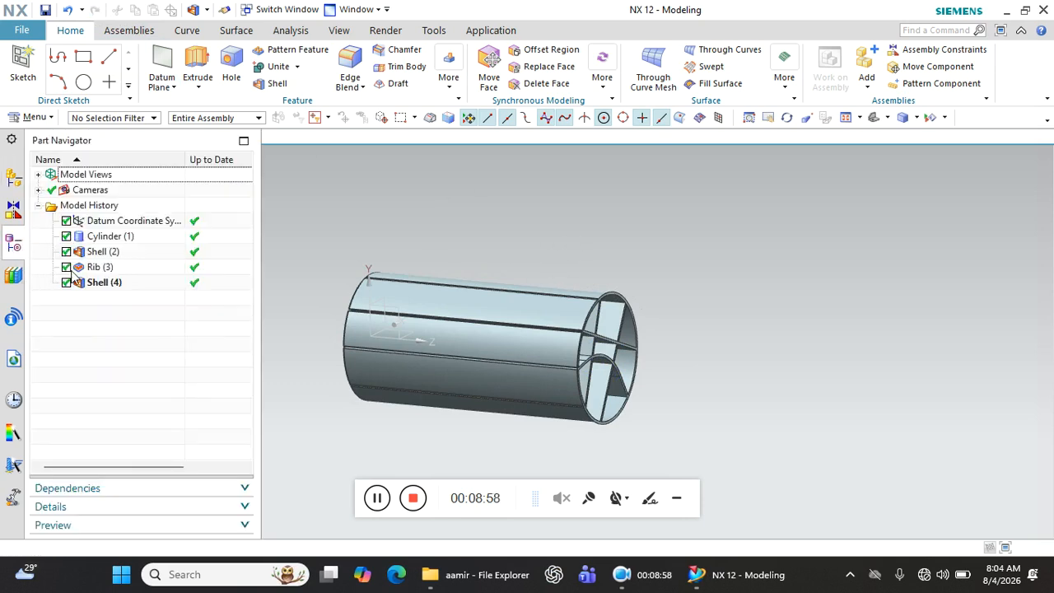
click(98, 282)
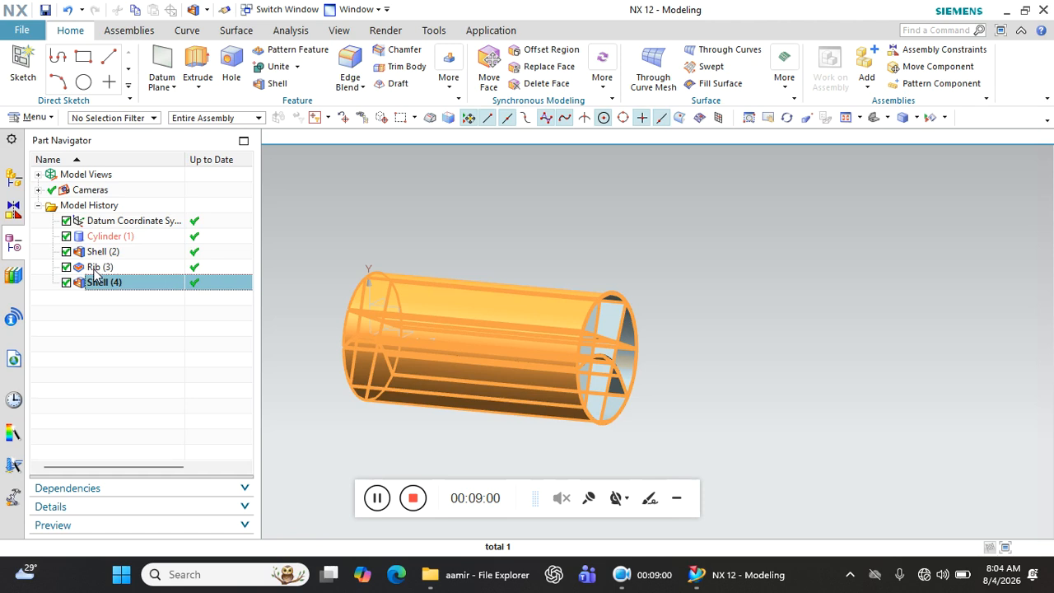
ctrl+click(94, 268)
right_click(95, 268)
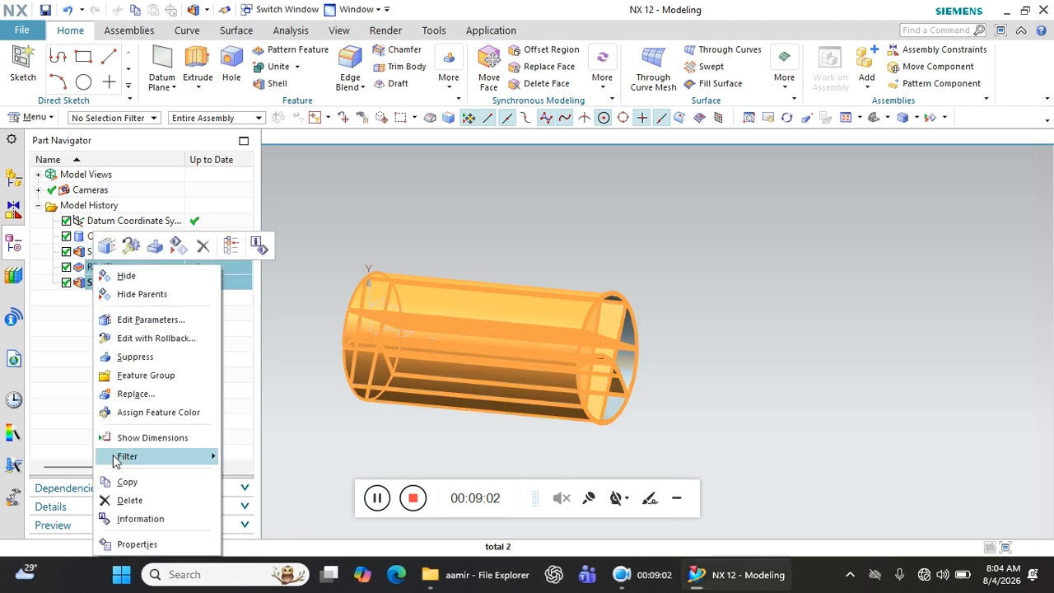
click(130, 502)
Set the thickness of the cylinder's remaining shell to 3 mm
middle_drag(651, 289, 618, 290)
scroll(466, 288, up, 2)
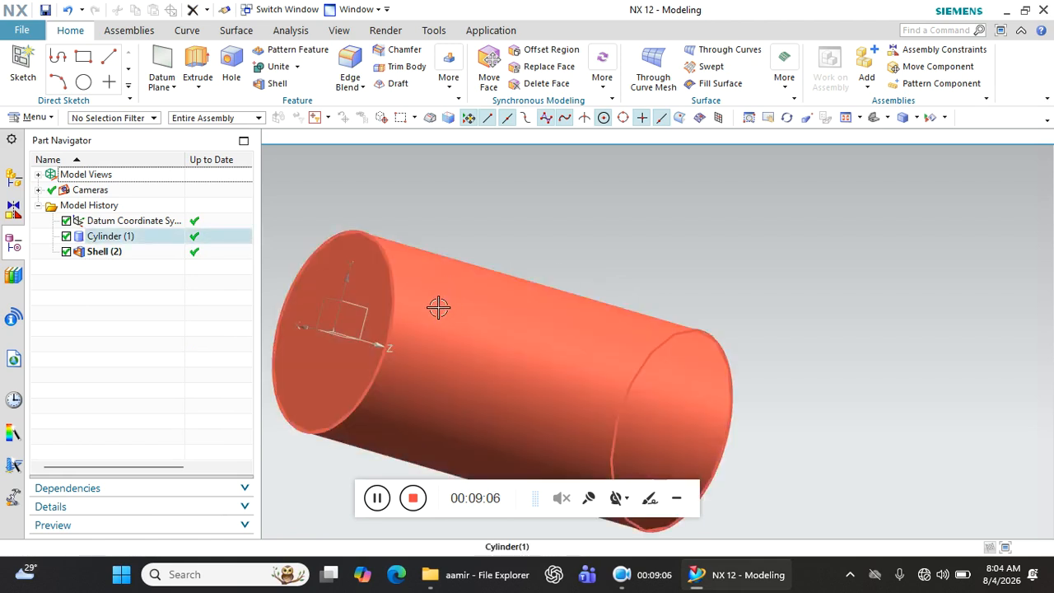
middle_drag(548, 349, 428, 276)
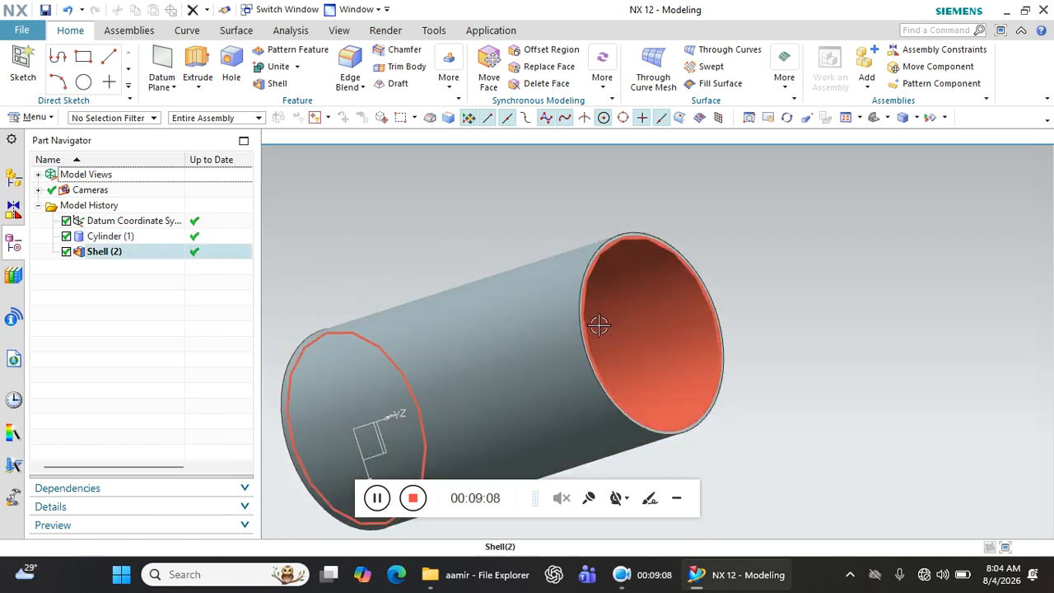
double_click(101, 252)
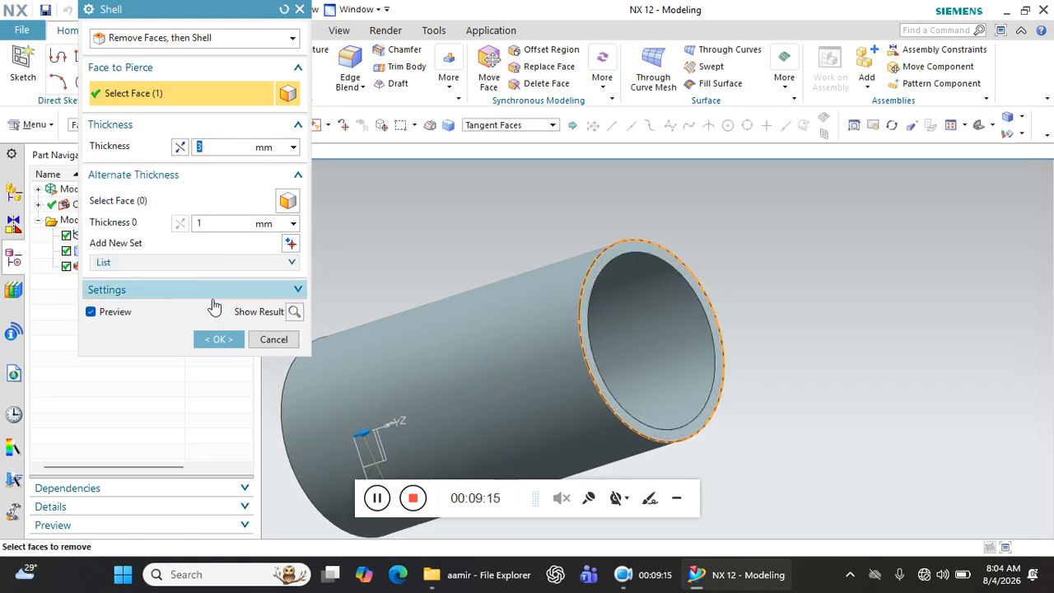
click(220, 344)
Cut a detailed right-hand thread 20 mm long on the cylinder's outer face, starting at the closed end
middle_drag(619, 329, 687, 359)
middle_drag(621, 308, 694, 255)
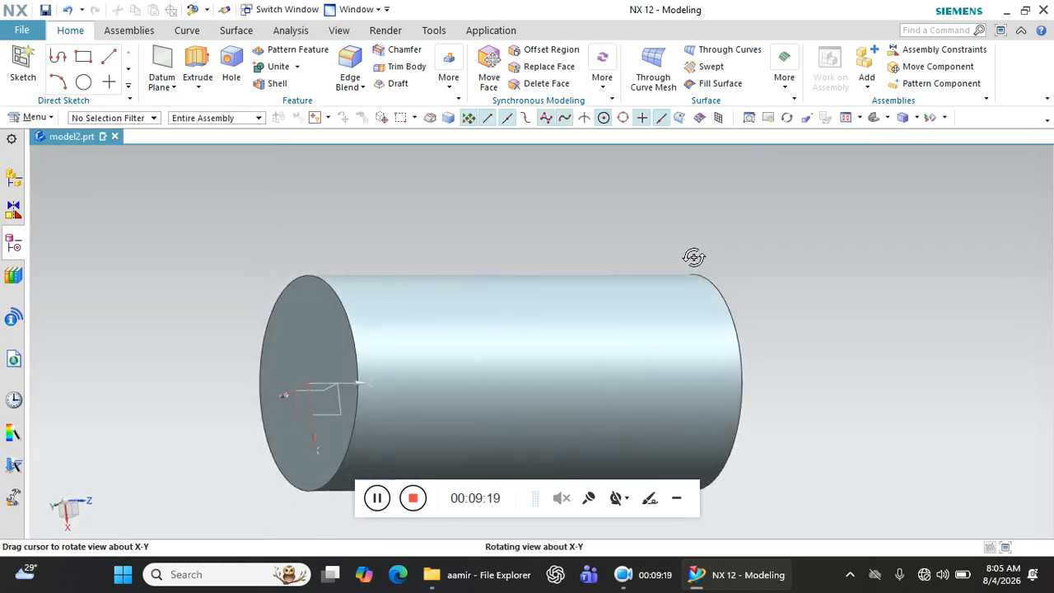
click(446, 73)
click(463, 255)
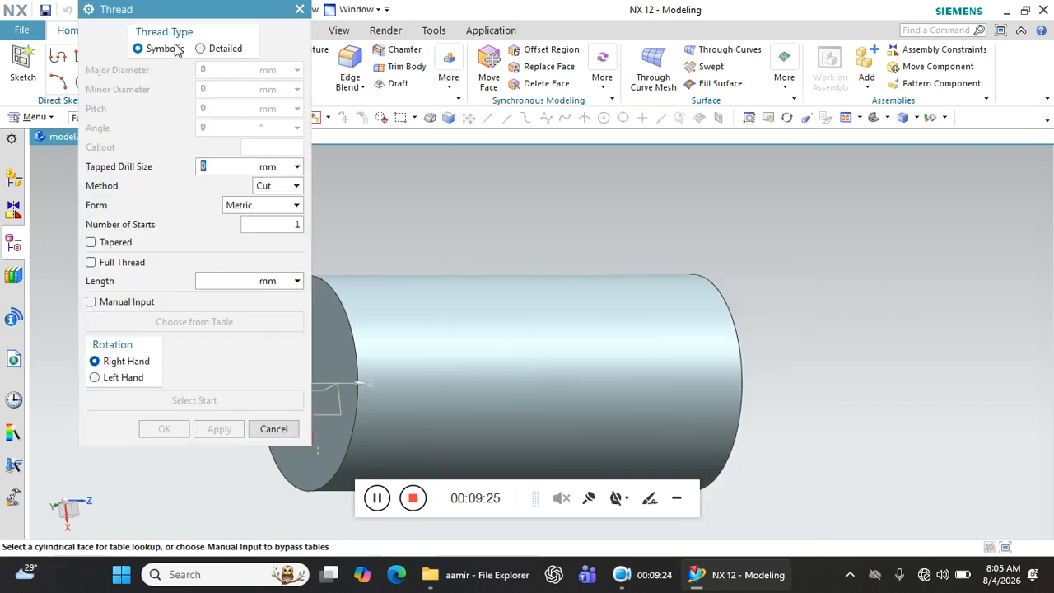
click(212, 51)
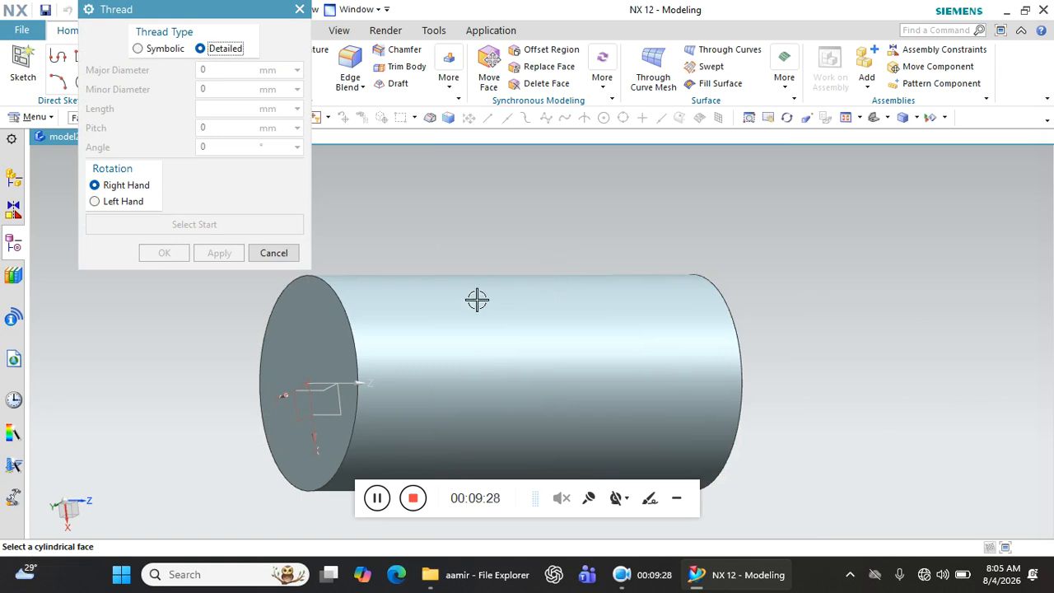
click(434, 333)
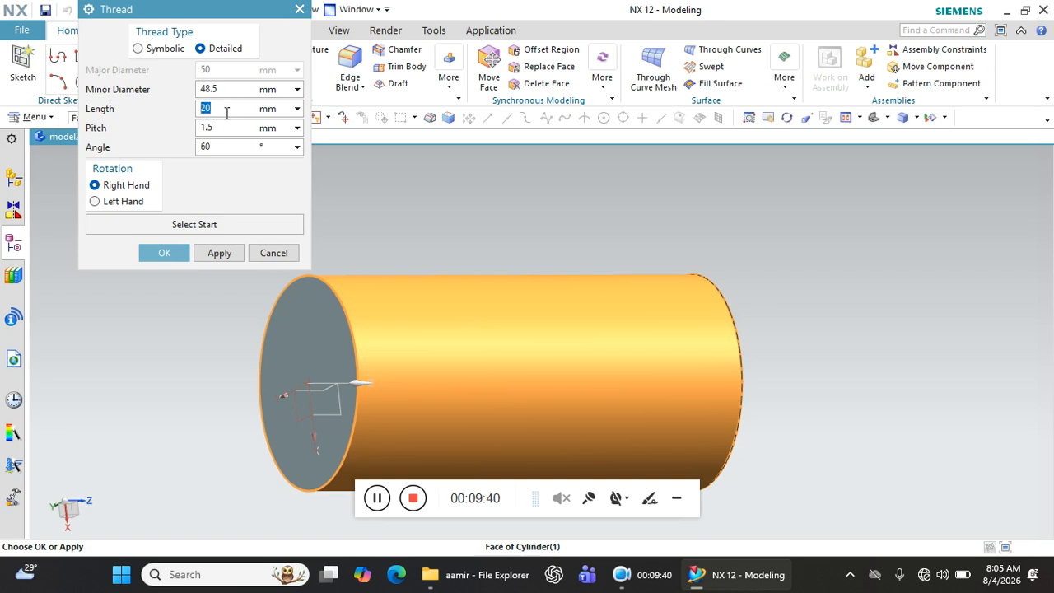
key(Tab)
click(164, 253)
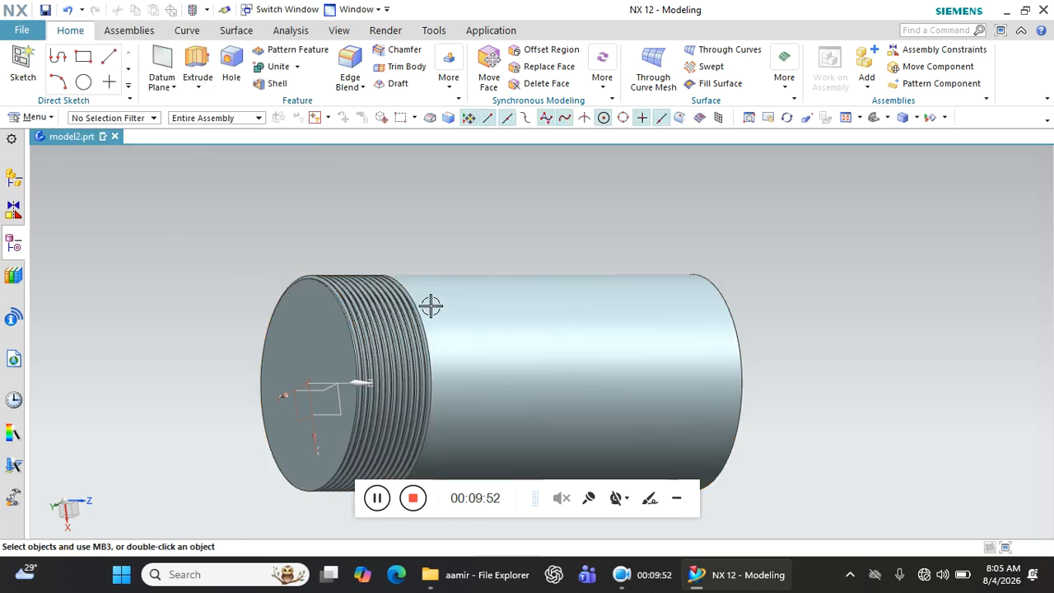
Cut a detailed right-hand thread in the cylinder's bore from the open end, with 46 mm major diameter and 30 mm length
scroll(409, 306, up, 5)
scroll(266, 243, down, 6)
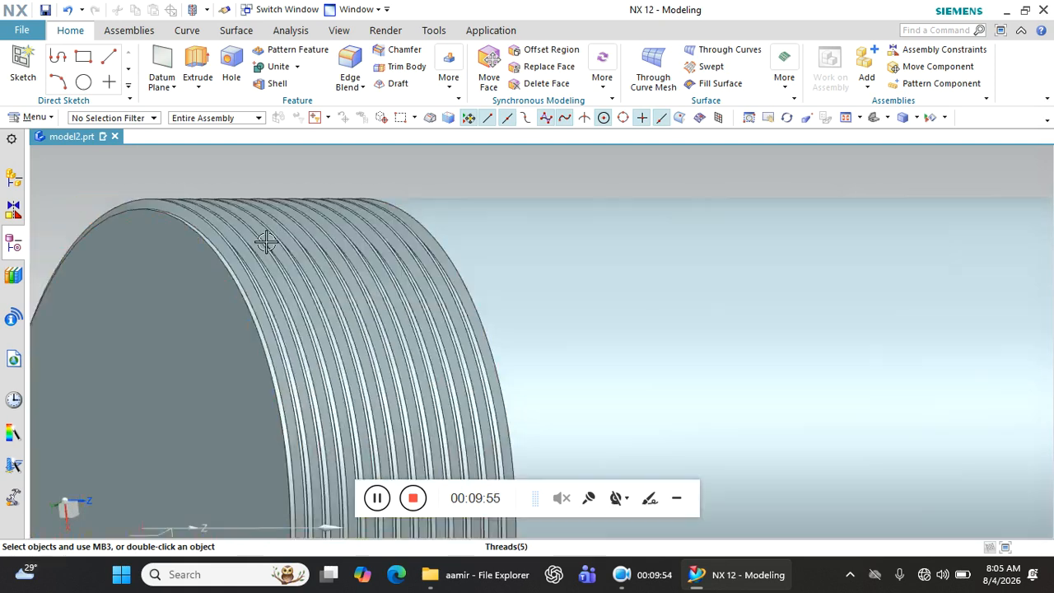
middle_drag(266, 245, 199, 264)
scroll(199, 264, up, 1)
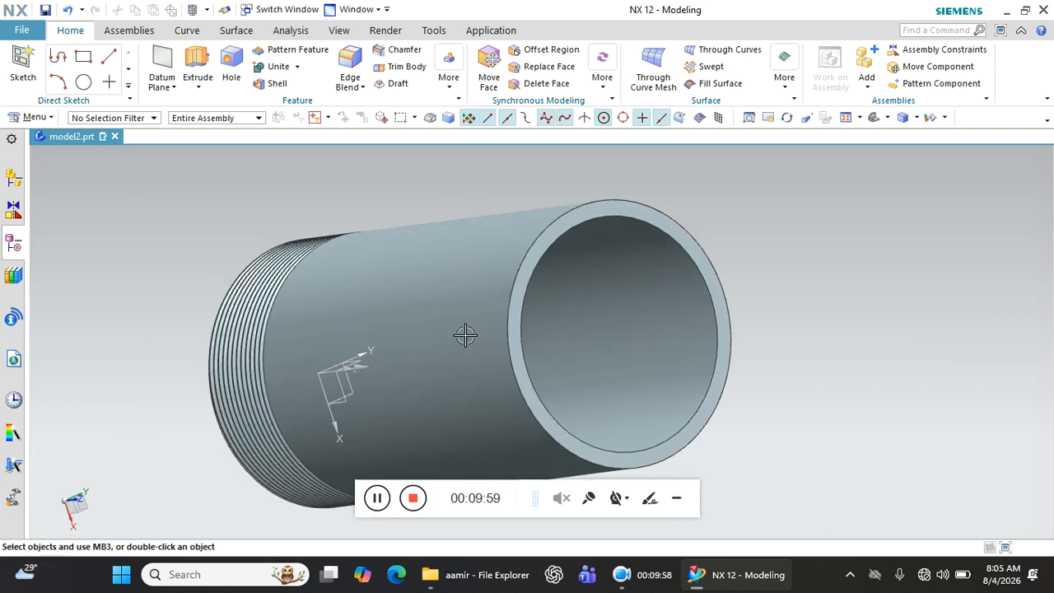
click(454, 85)
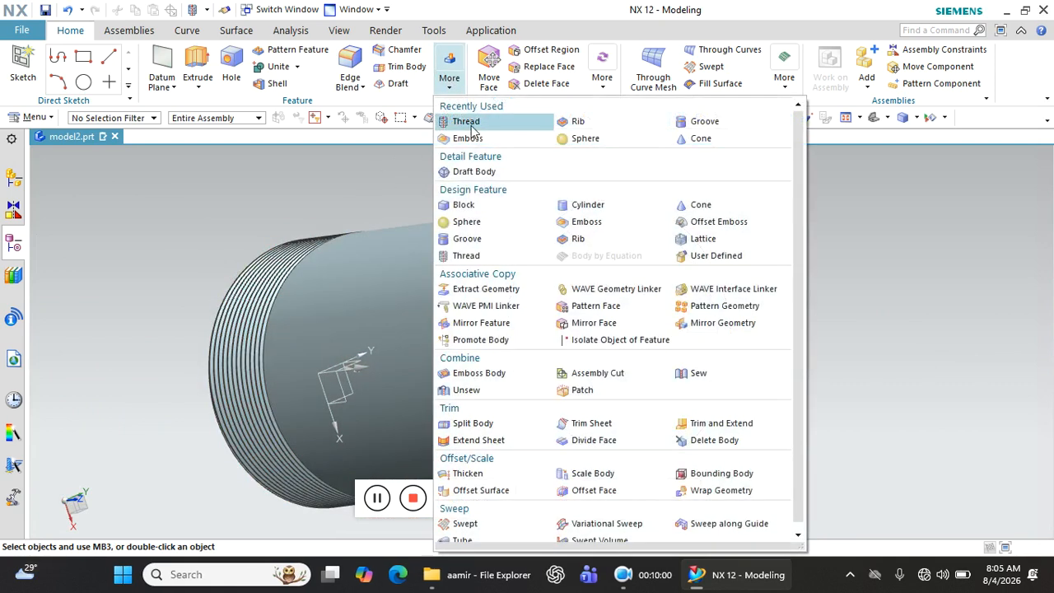
click(476, 122)
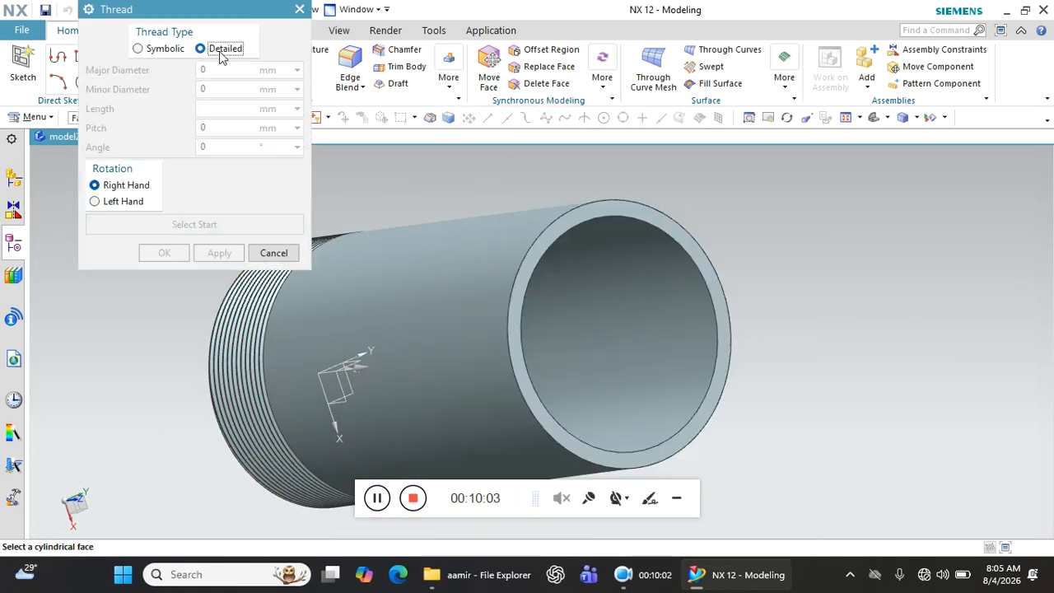
click(618, 303)
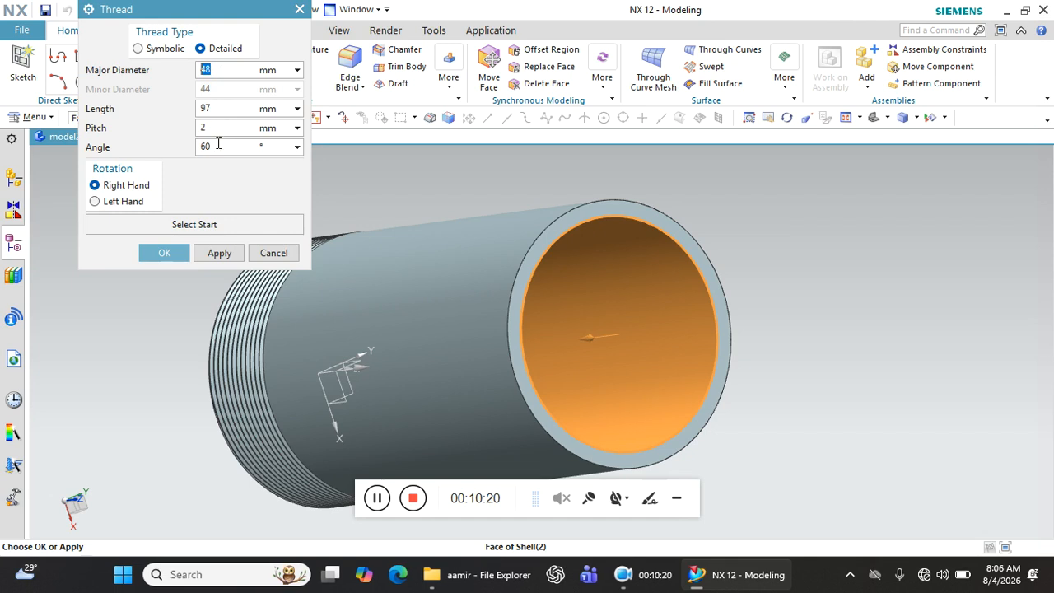
double_click(225, 110)
click(164, 253)
click(526, 304)
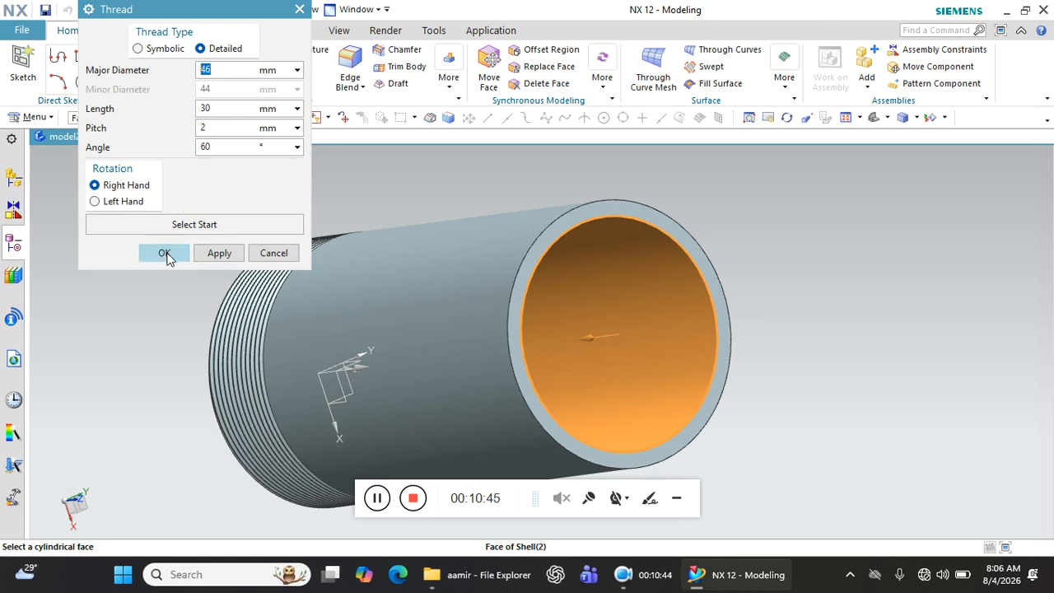
click(164, 253)
Examine the external thread at the closed end and the internal thread at the open end from several angles
middle_drag(830, 273, 805, 274)
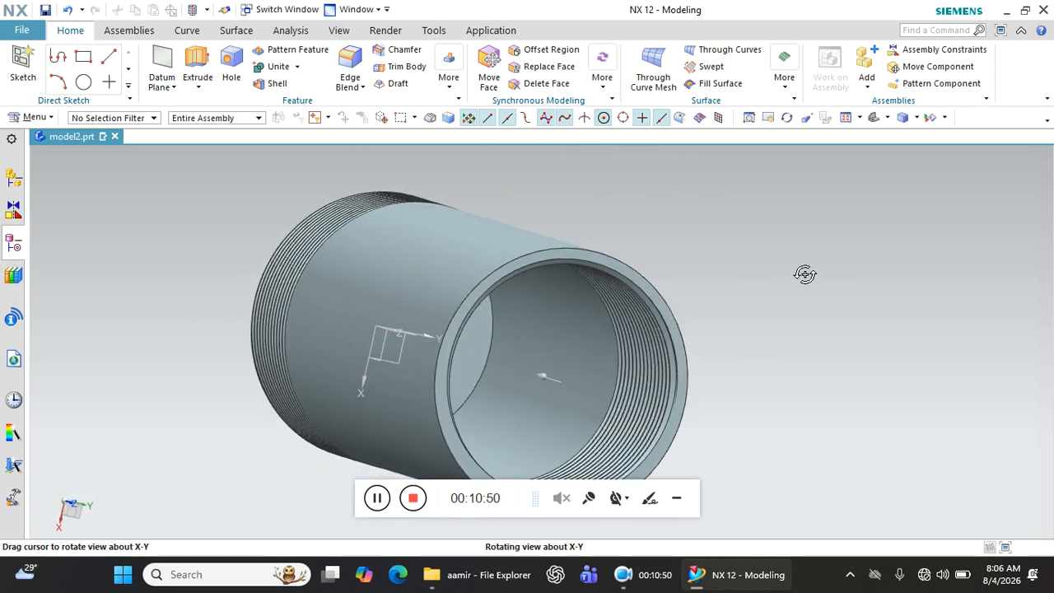
scroll(366, 252, up, 3)
scroll(367, 252, down, 4)
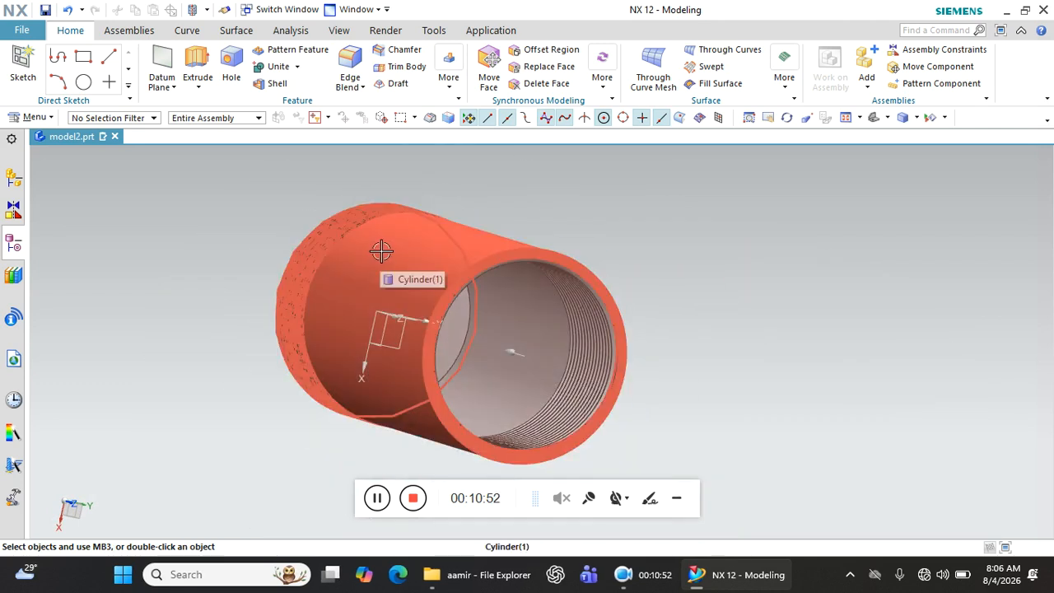
middle_drag(382, 250, 415, 266)
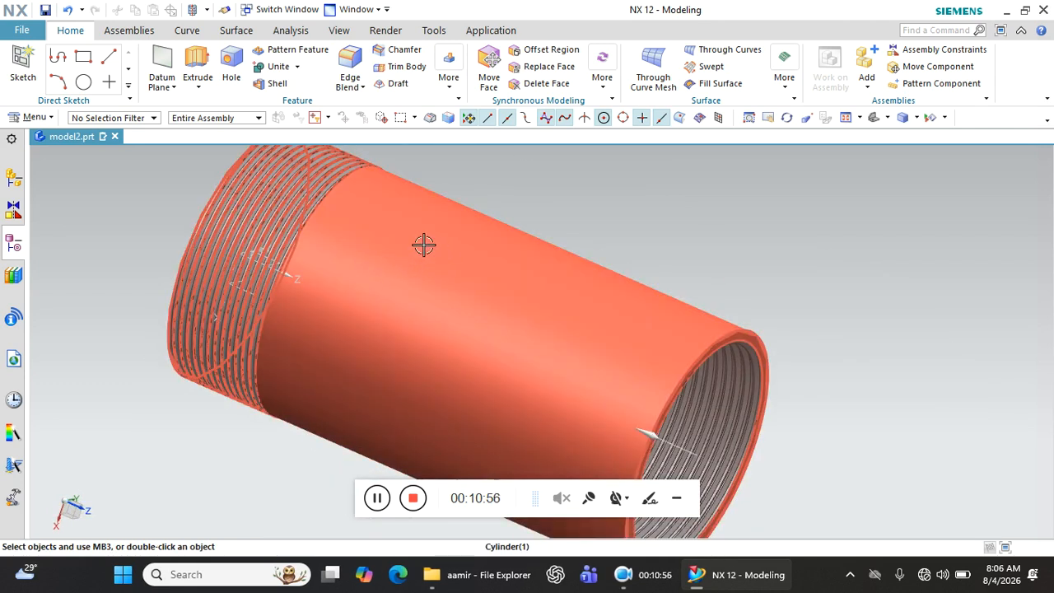
click(423, 245)
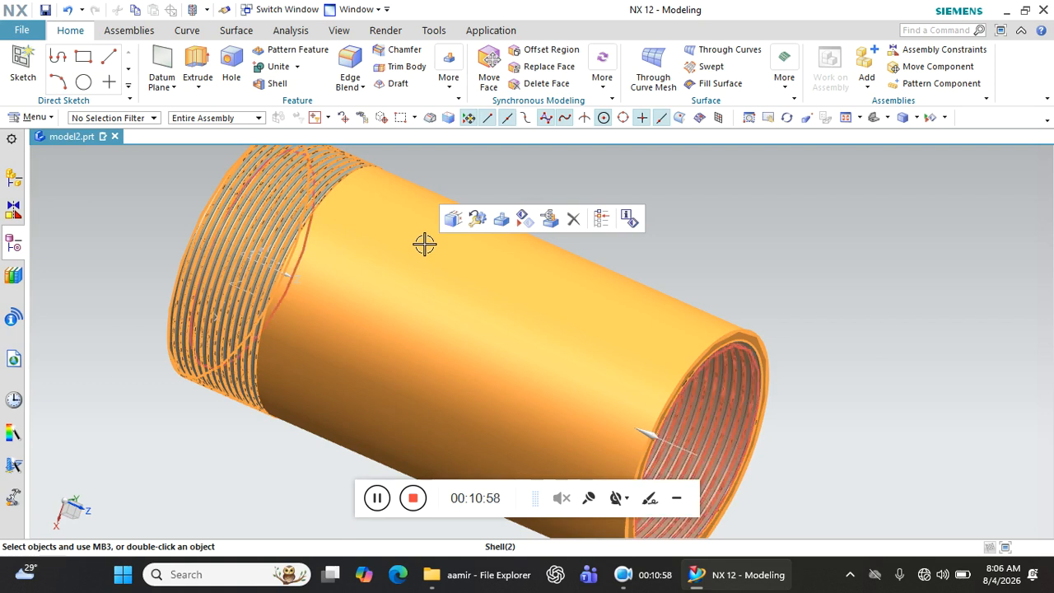
click(792, 223)
scroll(697, 242, up, 3)
scroll(560, 236, down, 5)
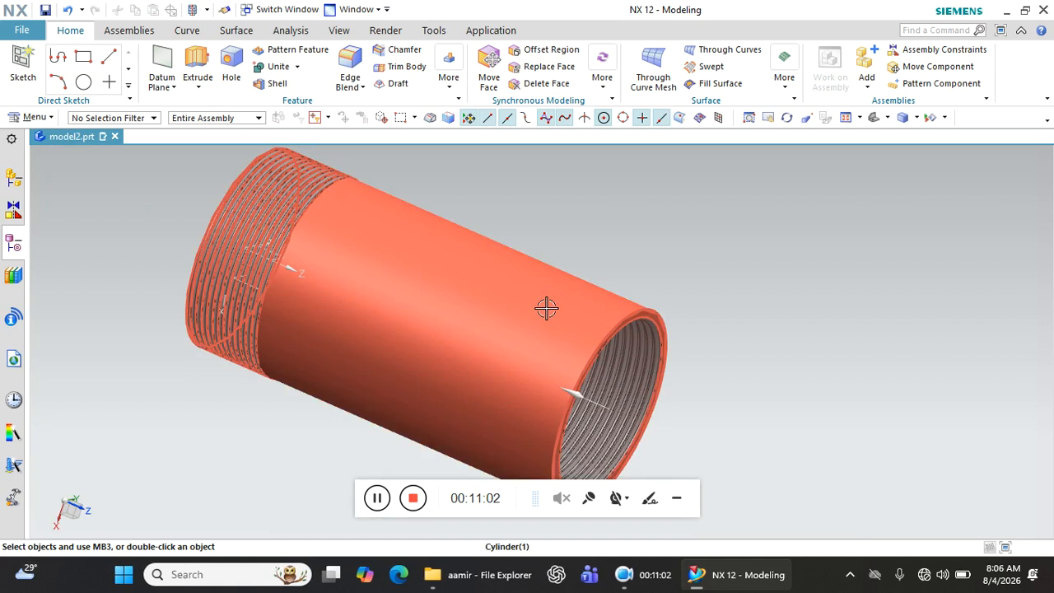
Undo both the internal and the external thread of the cylinder
click(68, 10)
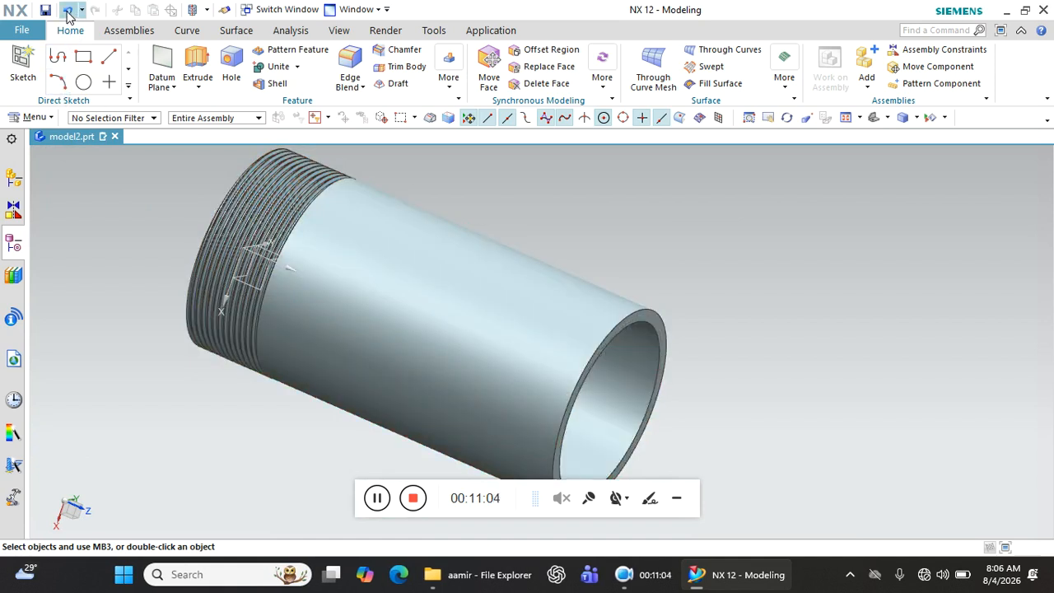
click(69, 11)
scroll(576, 272, down, 2)
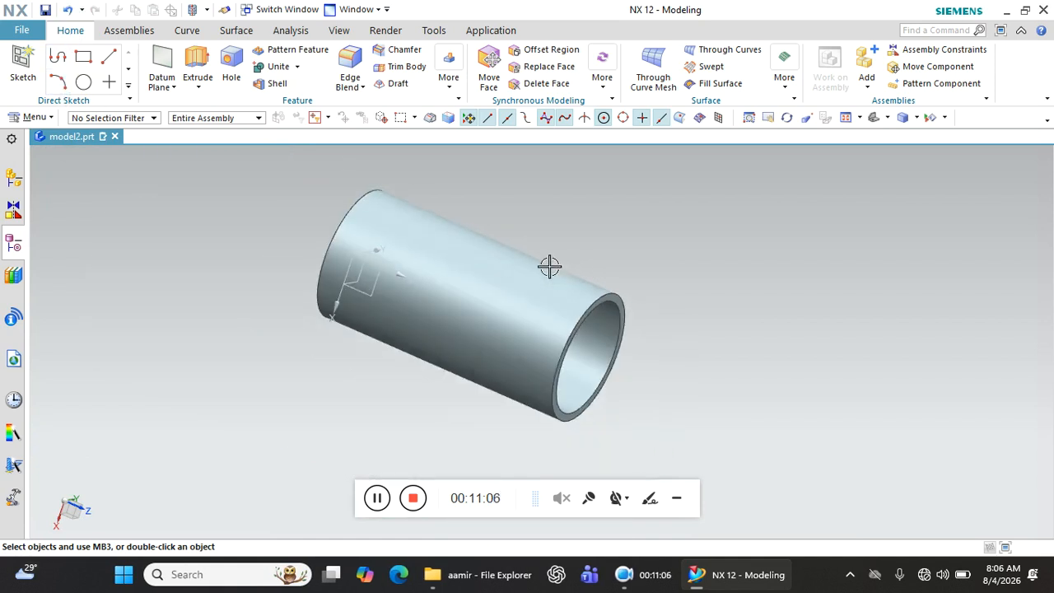
Cut a detailed thread with 1.5 mm pitch along the full 100 mm of the cylinder's outer face, and undo it
click(449, 74)
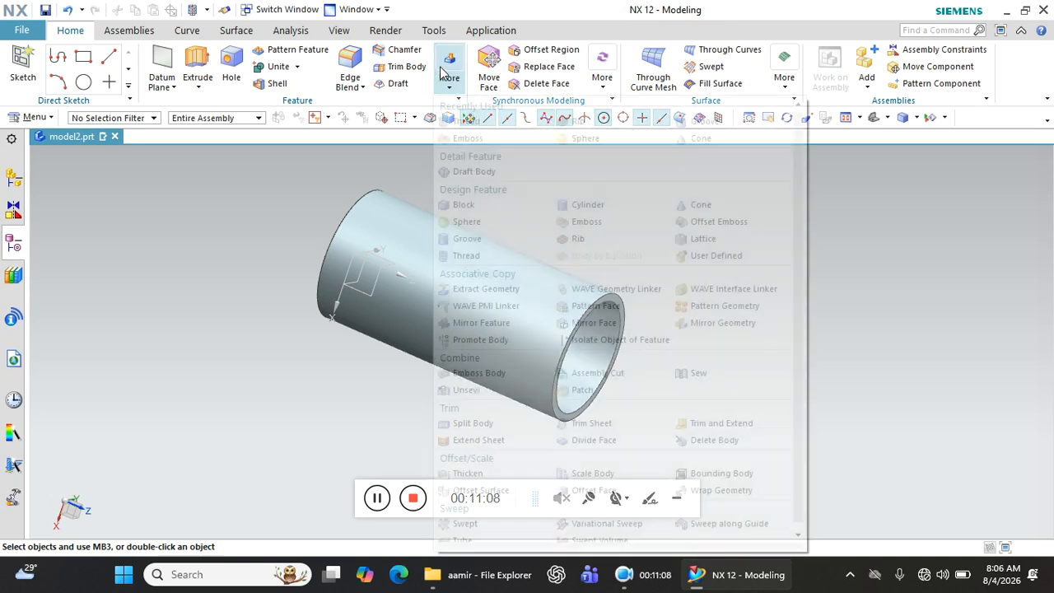
click(466, 121)
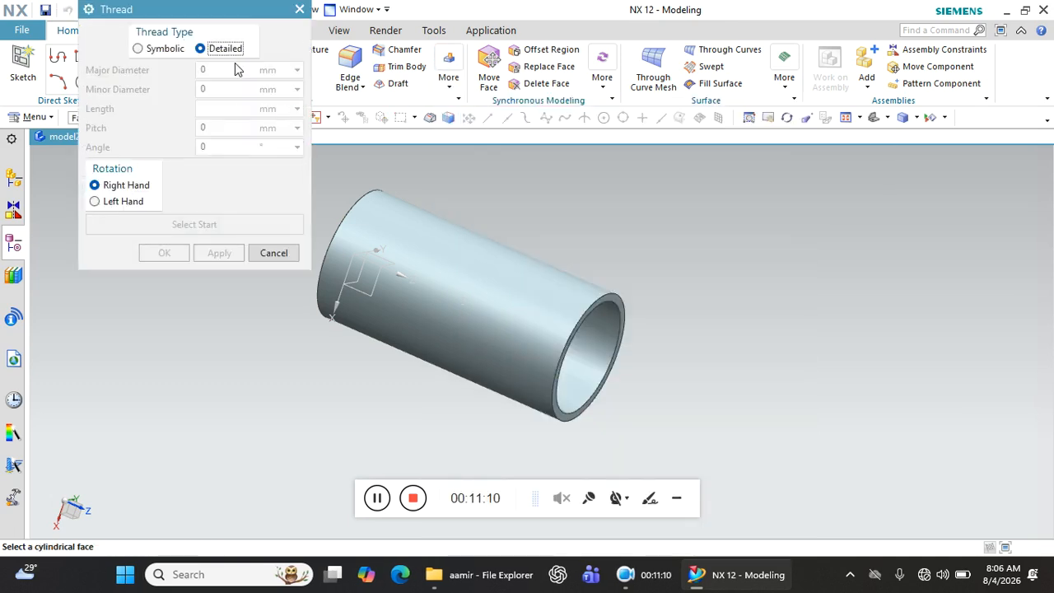
click(571, 307)
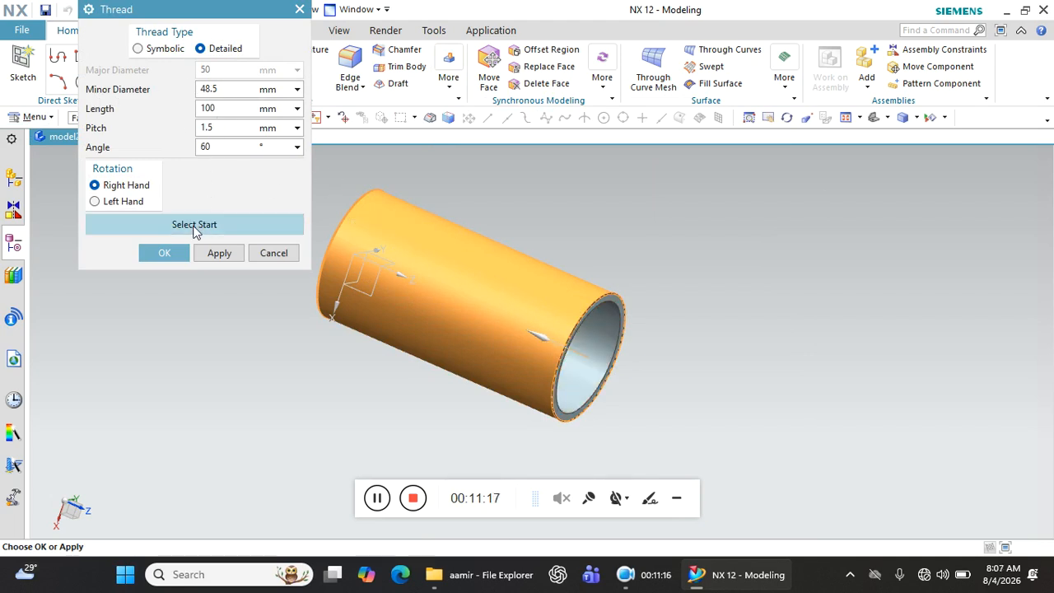
click(169, 251)
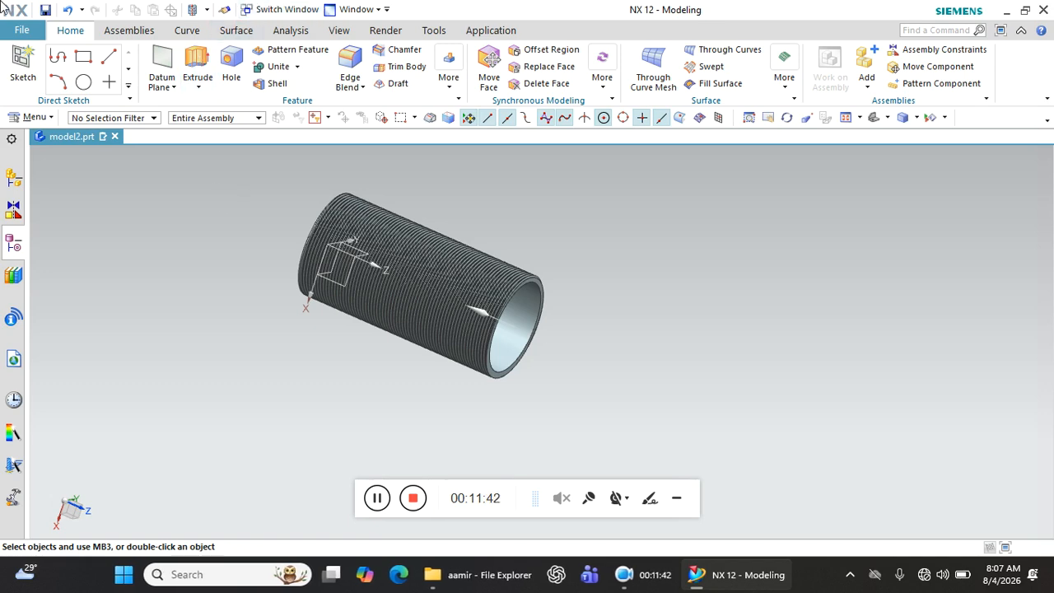
click(68, 11)
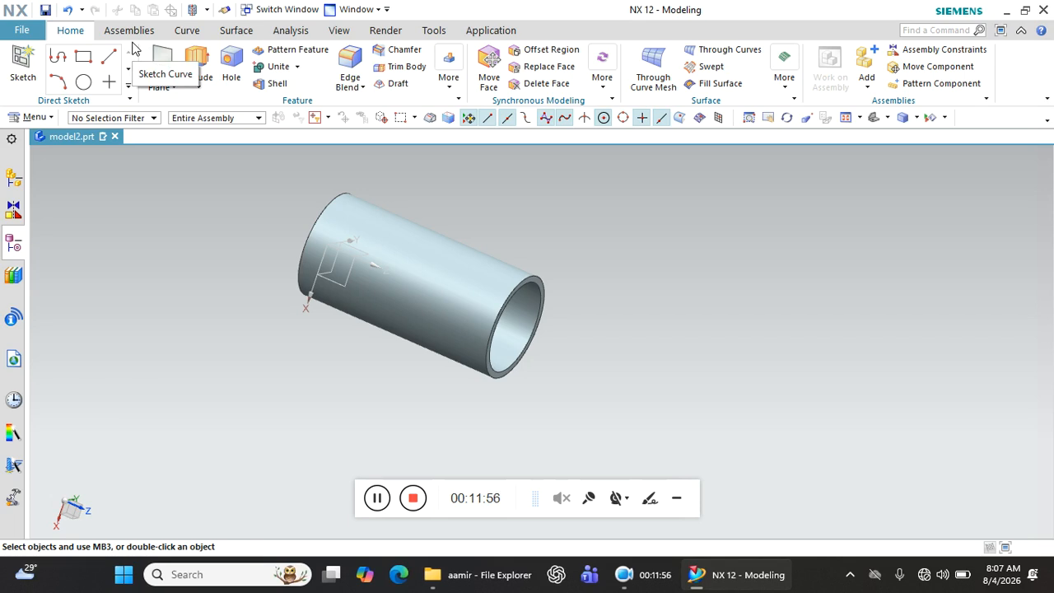
click(448, 70)
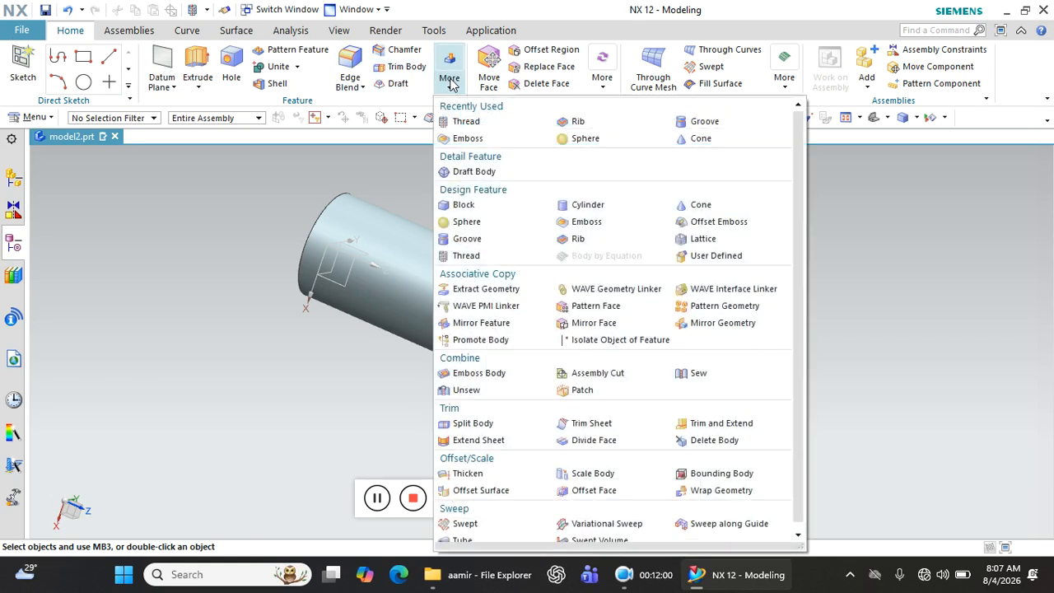
click(461, 122)
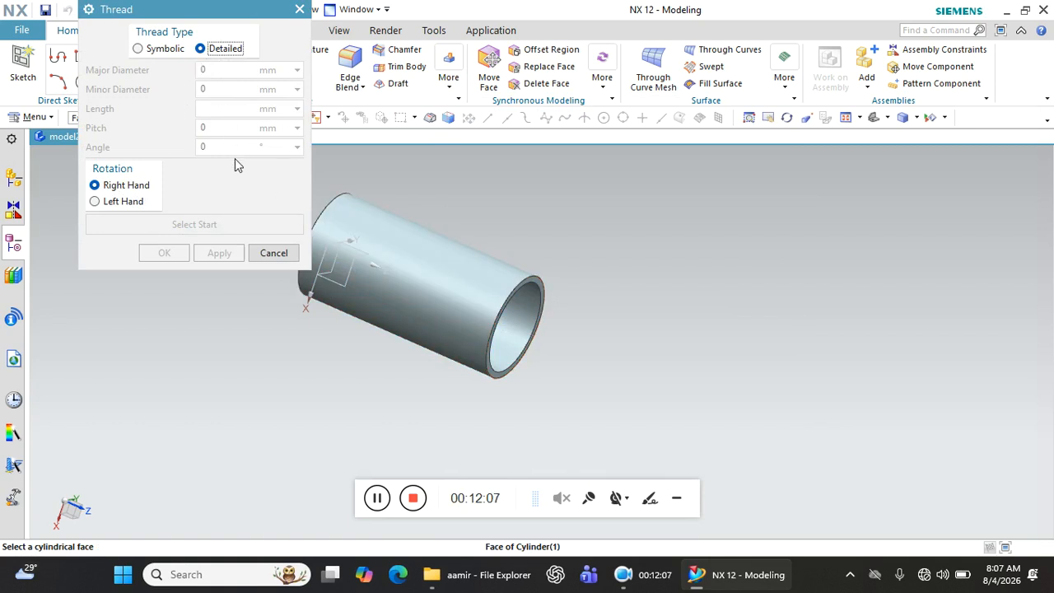
click(280, 252)
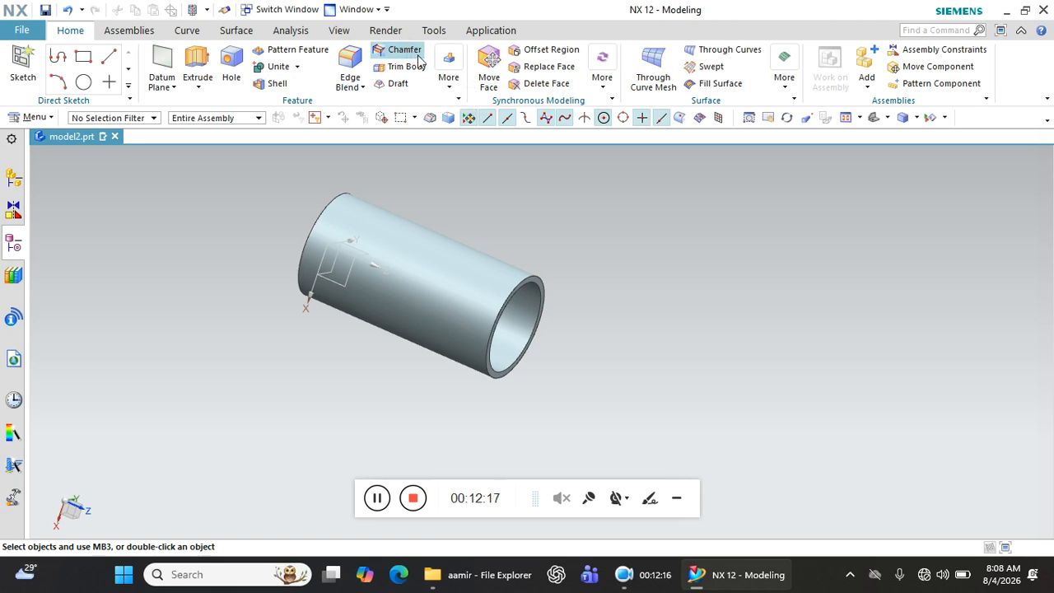
Mirror both the cylinder and shell features about the cylinder's closed end face with Mirror Feature, and undo it
click(449, 74)
click(355, 87)
click(458, 85)
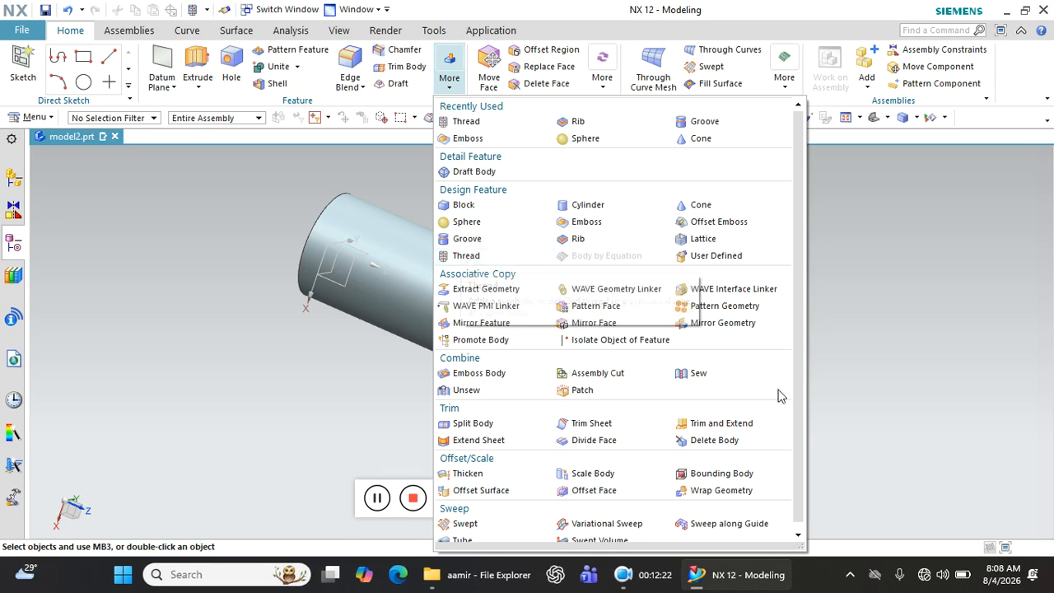
click(497, 329)
click(456, 297)
click(506, 324)
click(150, 164)
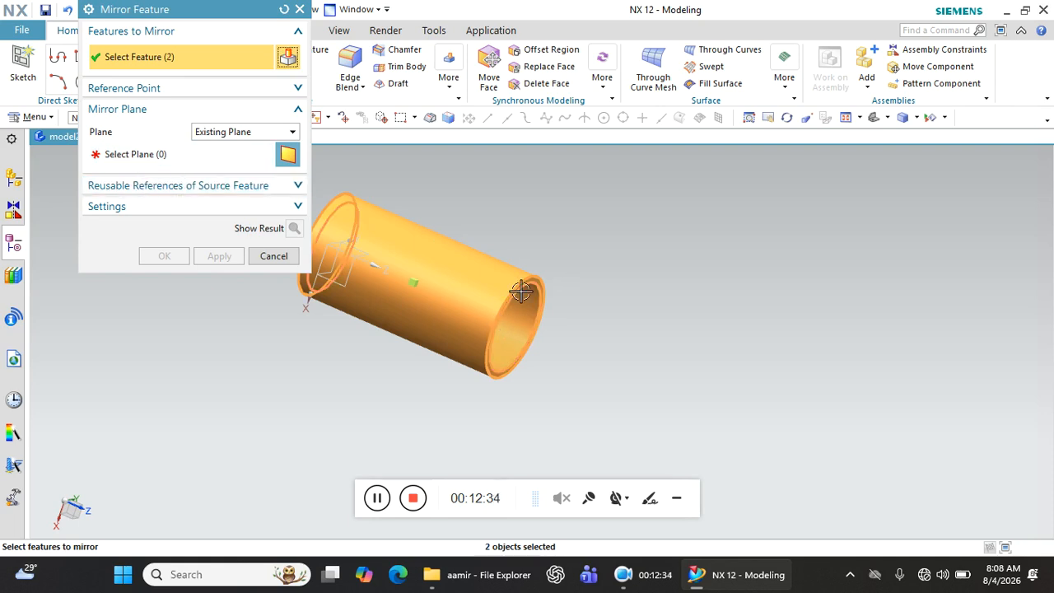
click(171, 155)
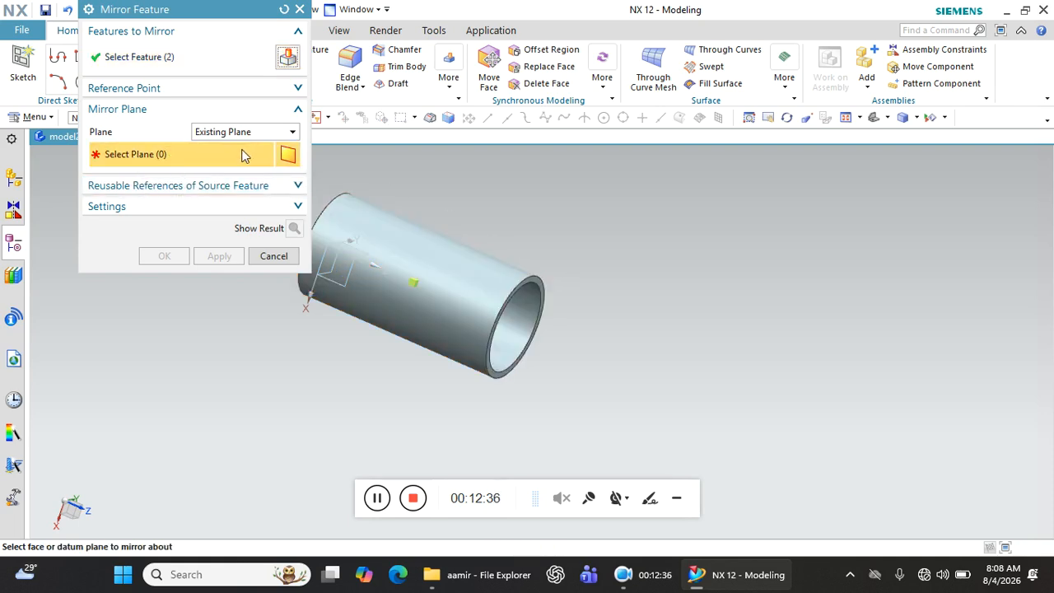
scroll(590, 354, up, 2)
scroll(444, 295, down, 4)
middle_drag(452, 296, 486, 292)
click(506, 281)
click(164, 256)
middle_drag(582, 313, 626, 354)
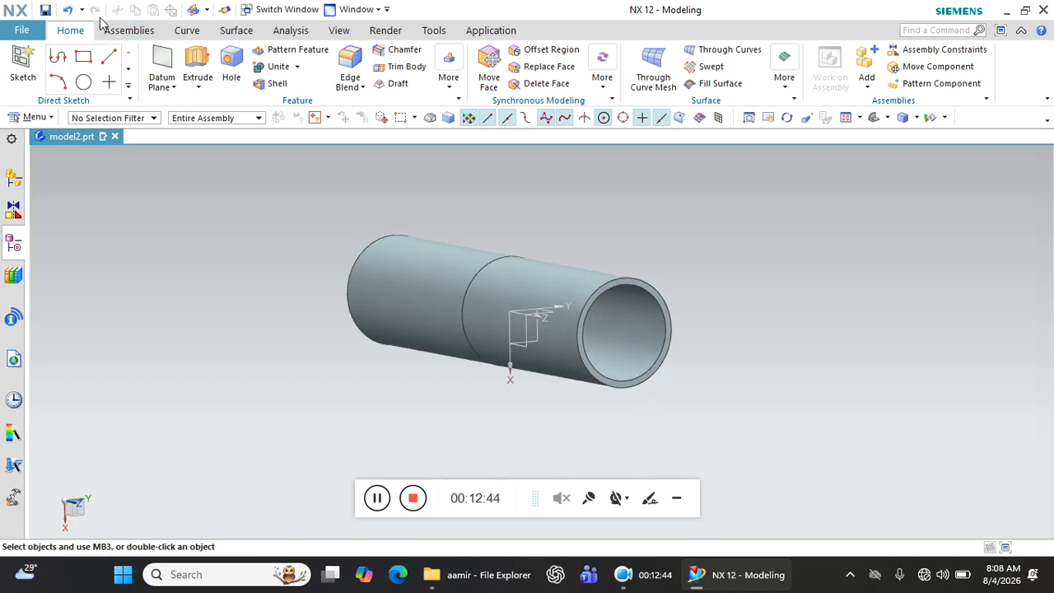
click(68, 10)
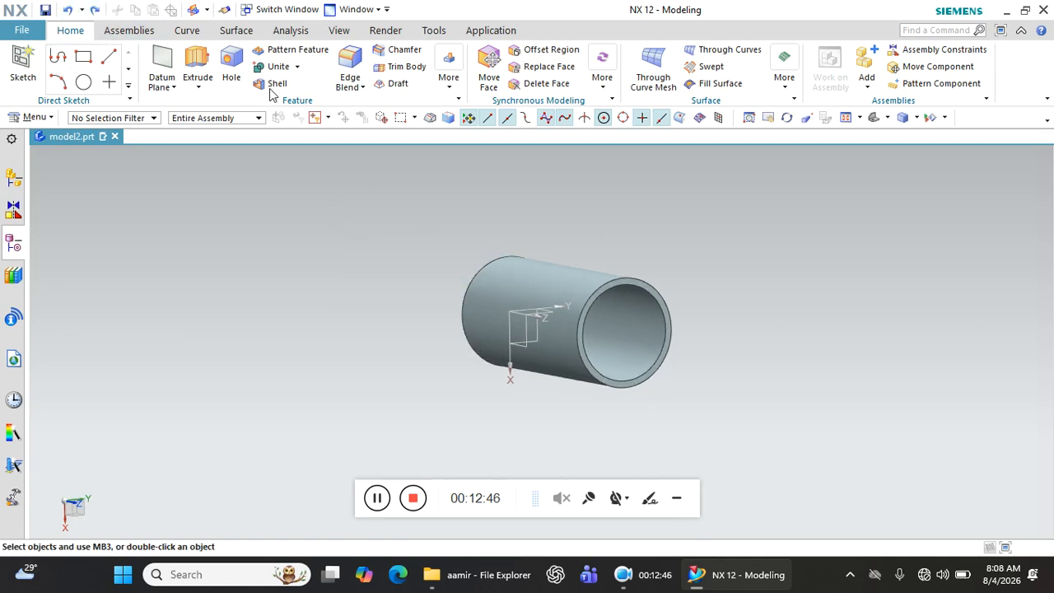
Mirror only the cylinder feature, without the shell, about its closed end face with Mirror Feature, and undo it
click(449, 72)
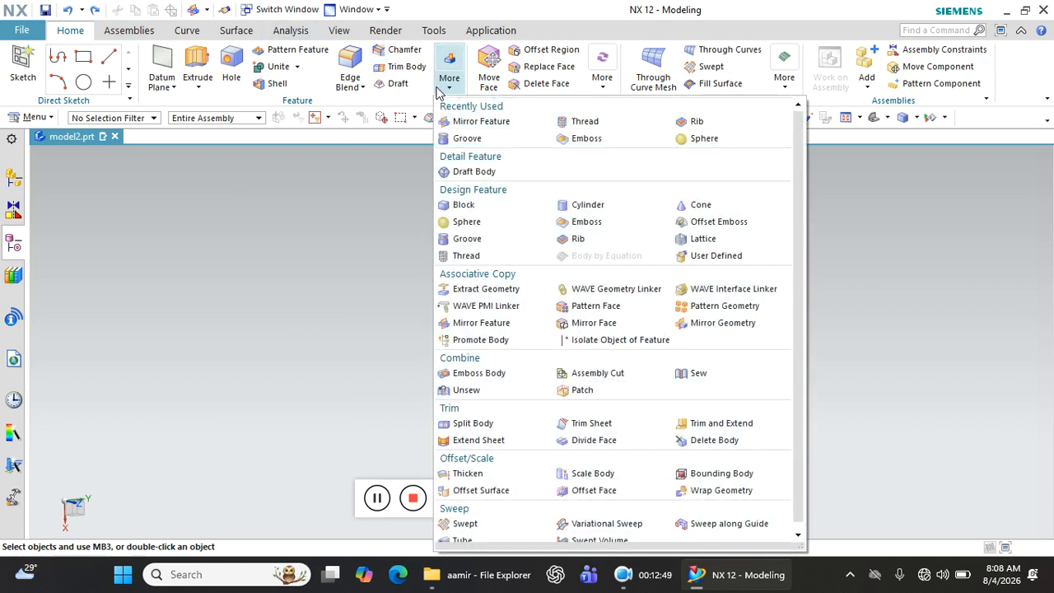
click(500, 326)
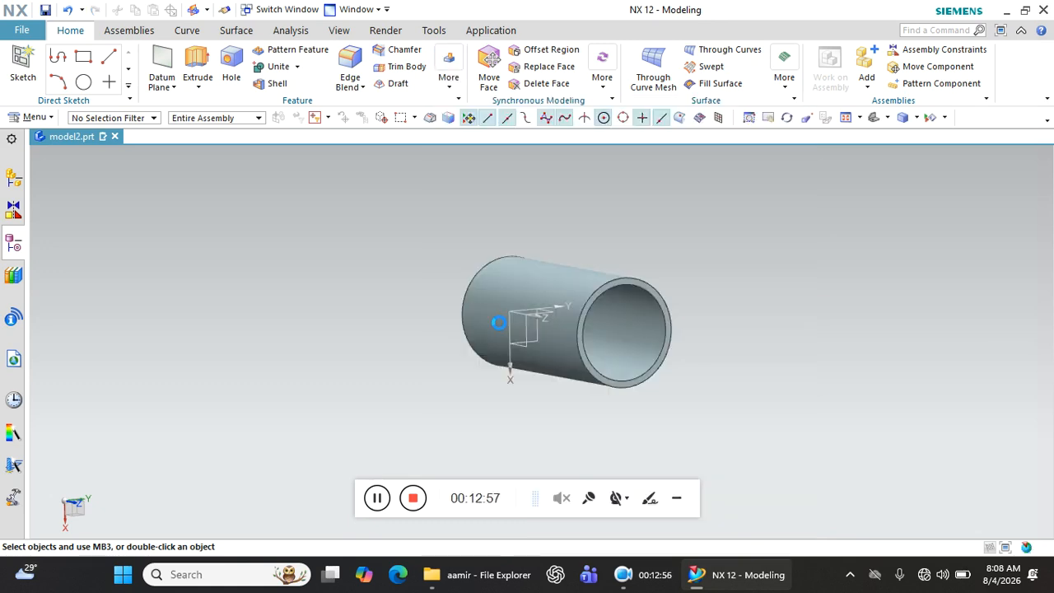
click(564, 271)
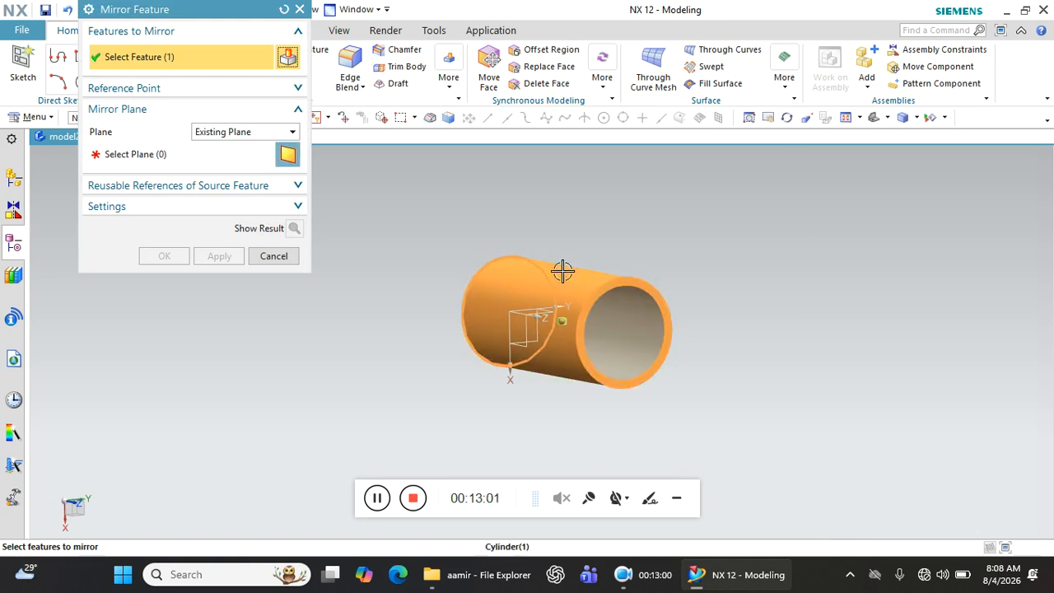
click(188, 160)
middle_drag(332, 219, 425, 273)
click(501, 274)
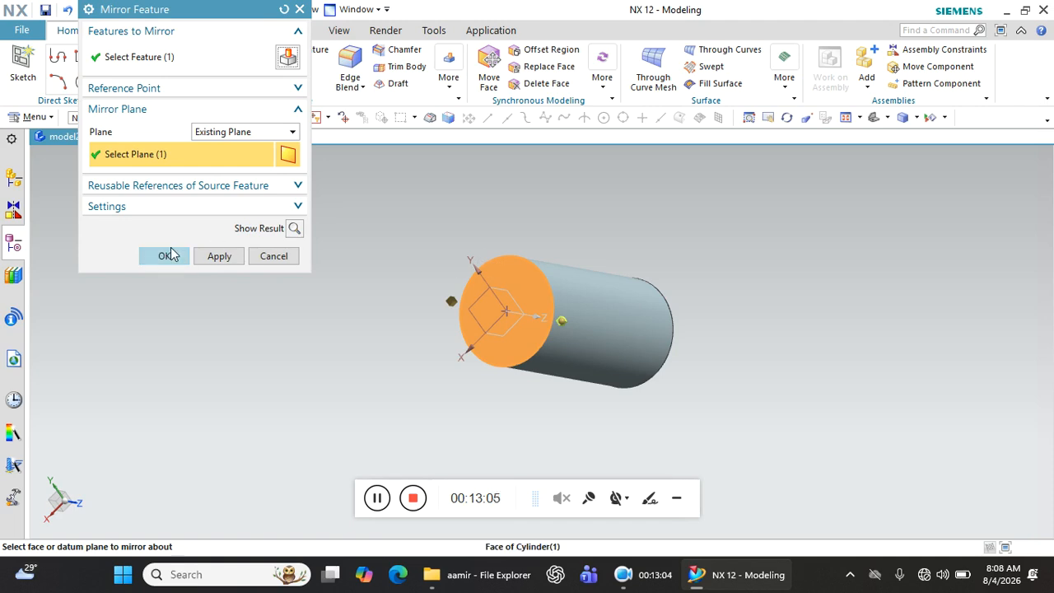
middle_click(459, 284)
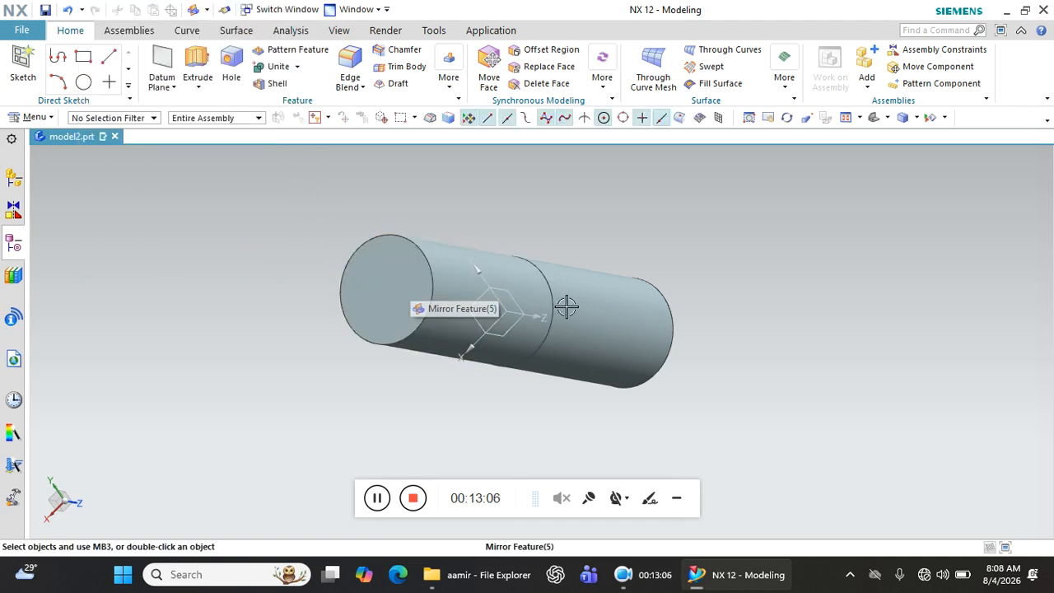
middle_drag(474, 218, 400, 240)
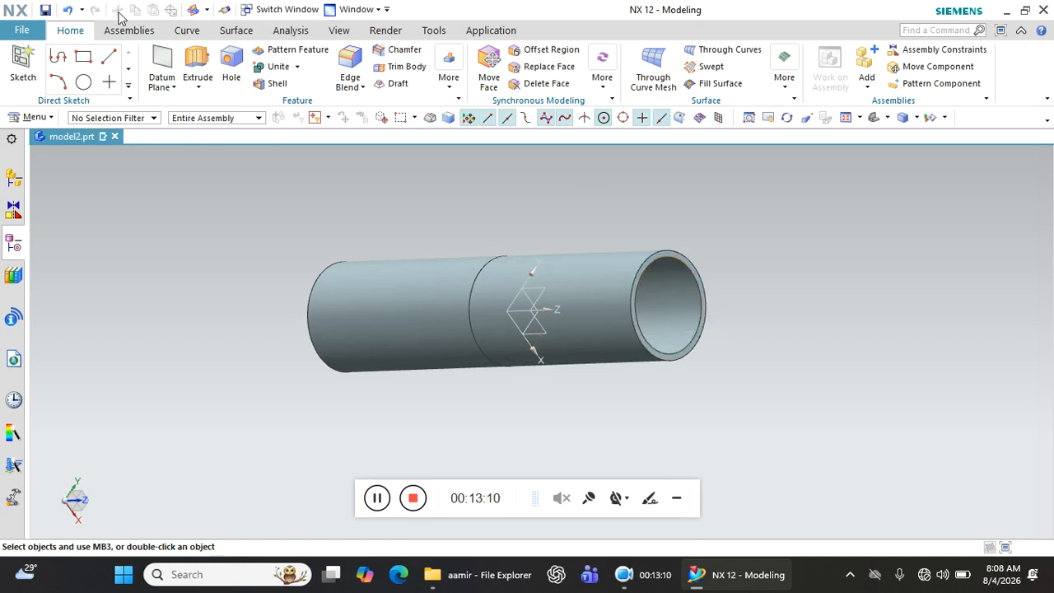
click(67, 10)
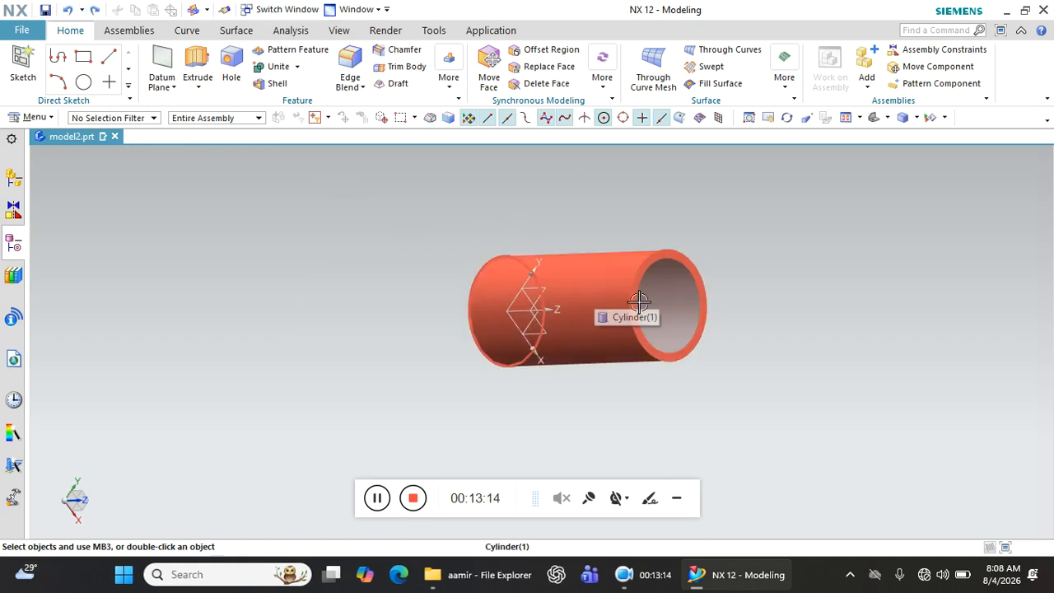
Mirror the whole shelled body about its closed end face with Mirror Geometry, and undo it
click(449, 72)
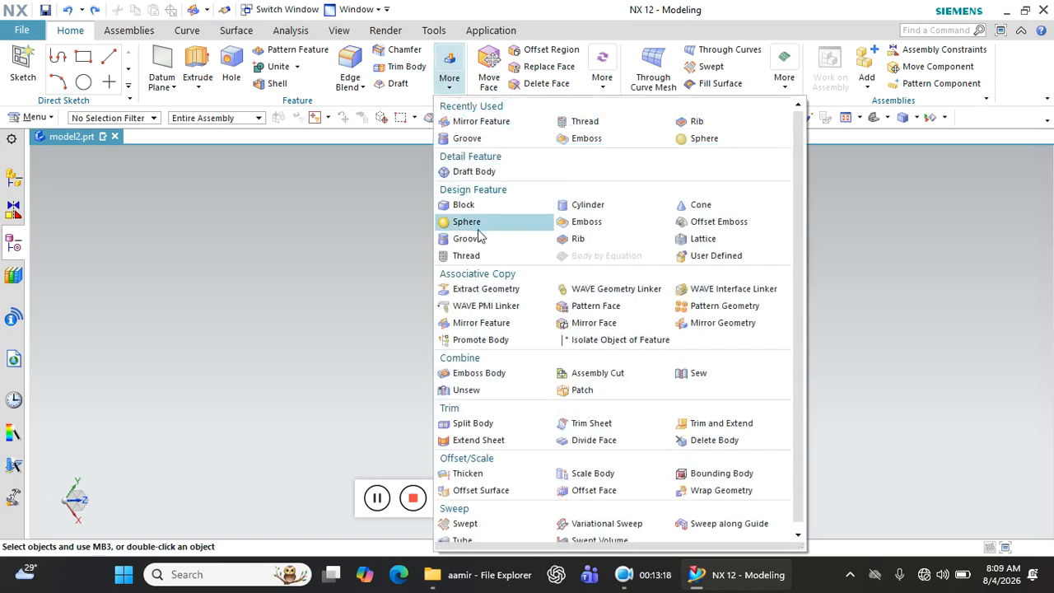
click(701, 328)
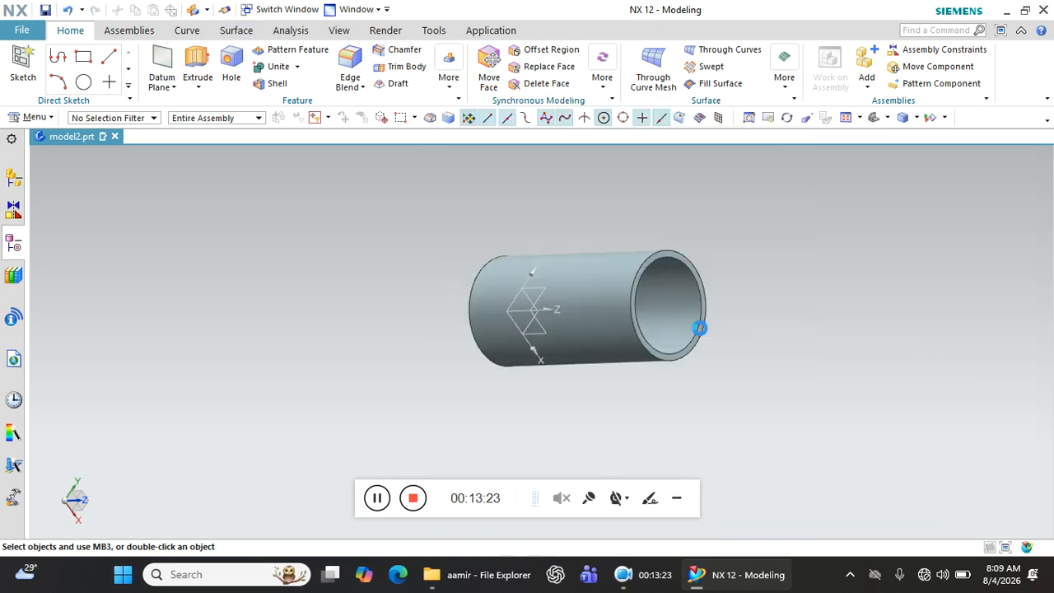
click(608, 279)
click(95, 120)
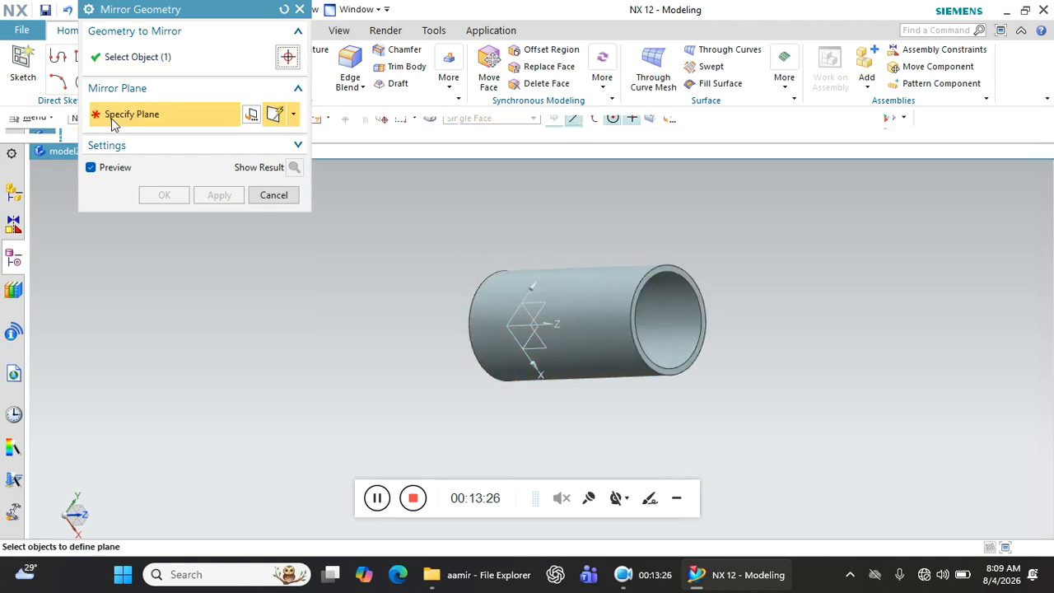
middle_drag(518, 264, 576, 278)
scroll(511, 286, up, 3)
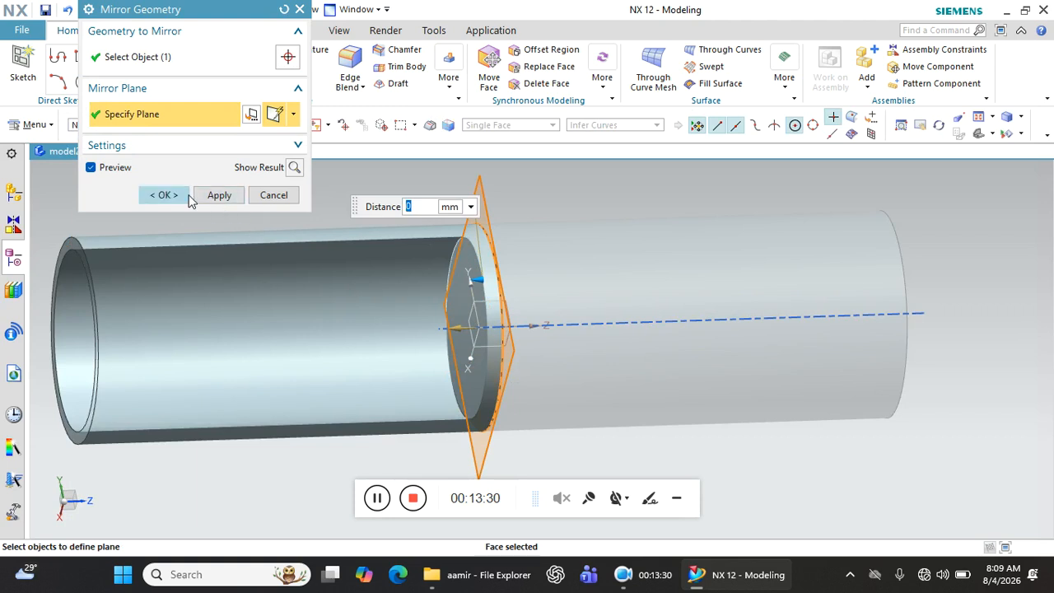
click(216, 195)
click(273, 196)
middle_drag(518, 282, 405, 216)
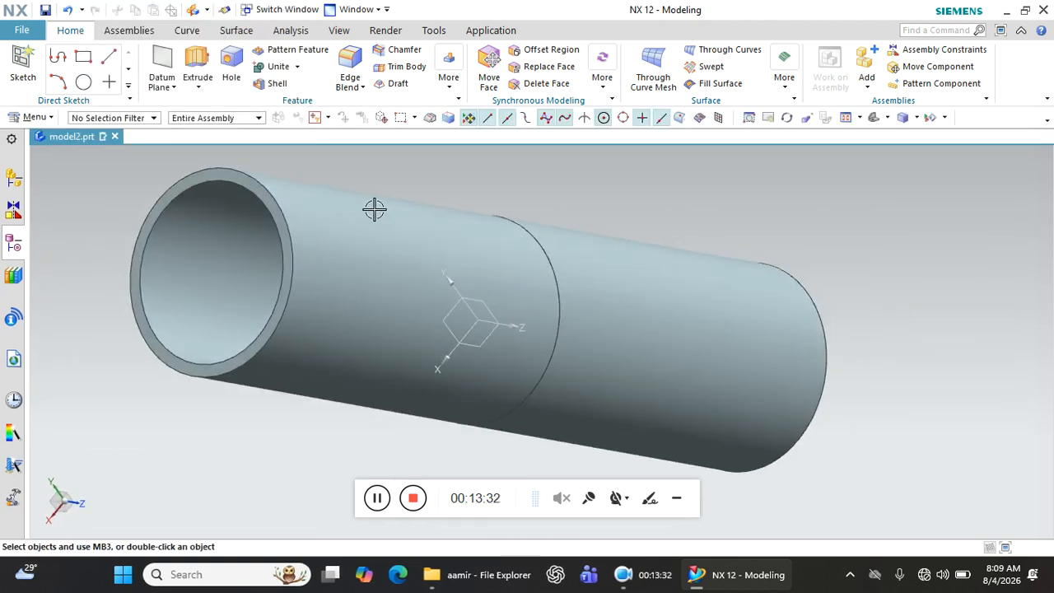
click(66, 10)
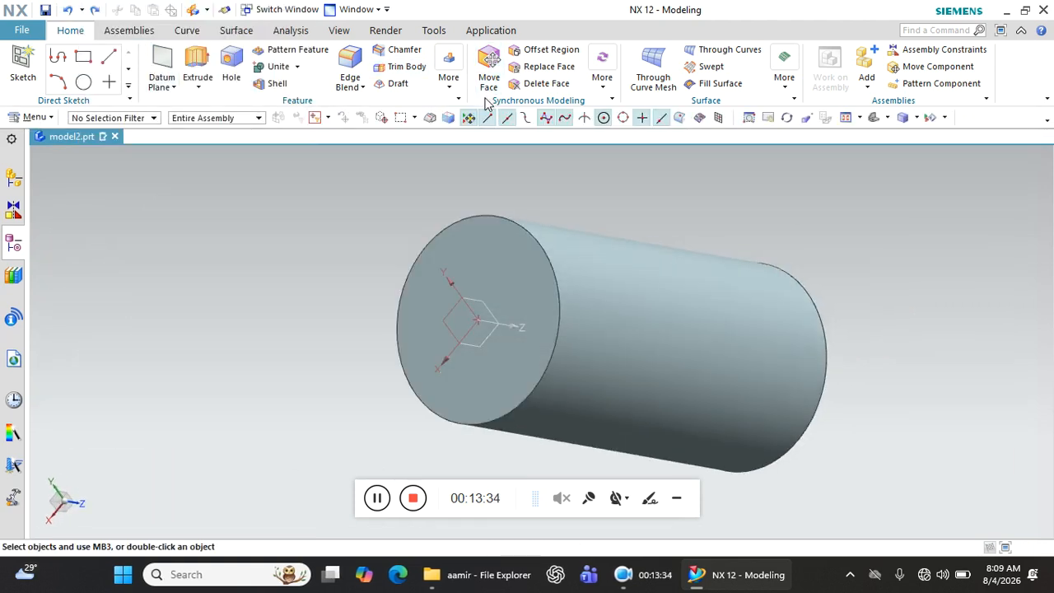
Pick the cylinder's outer face and open-end rim face for Mirror Face, leaving the bore face out
click(449, 75)
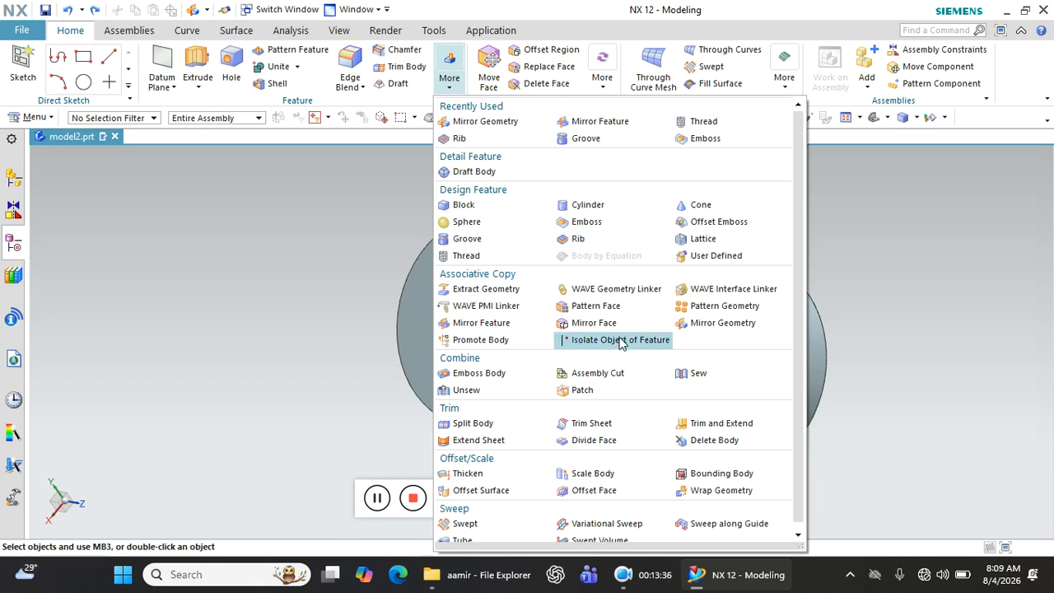
click(593, 322)
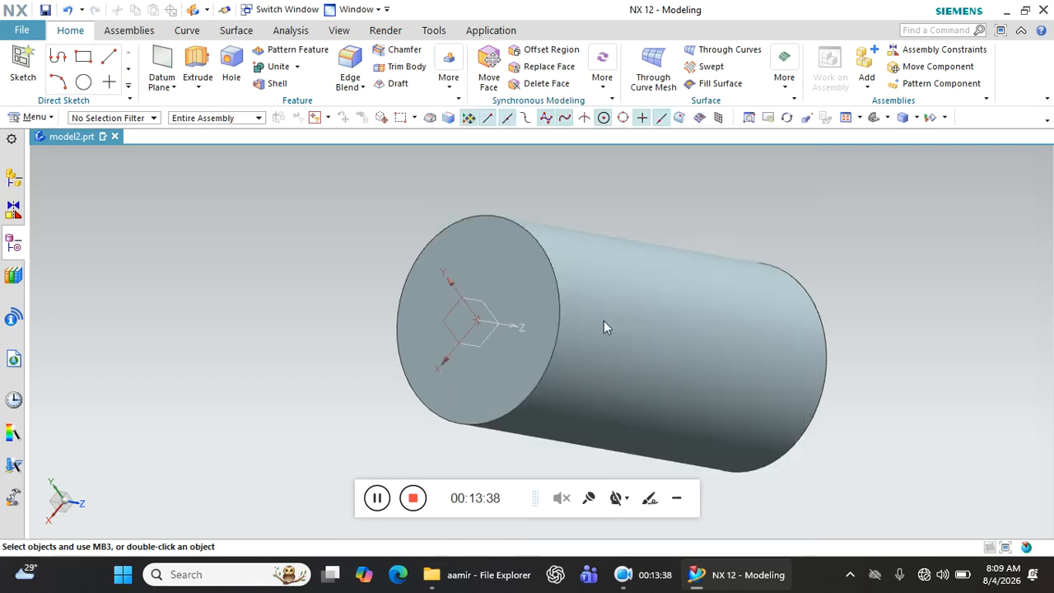
click(628, 297)
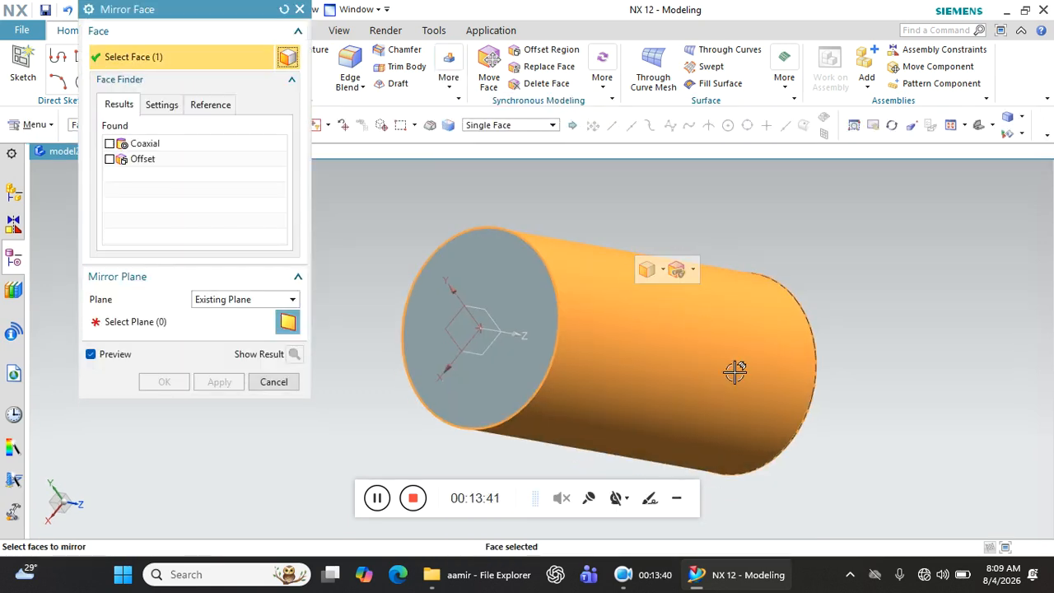
scroll(725, 379, down, 2)
middle_drag(687, 388, 629, 355)
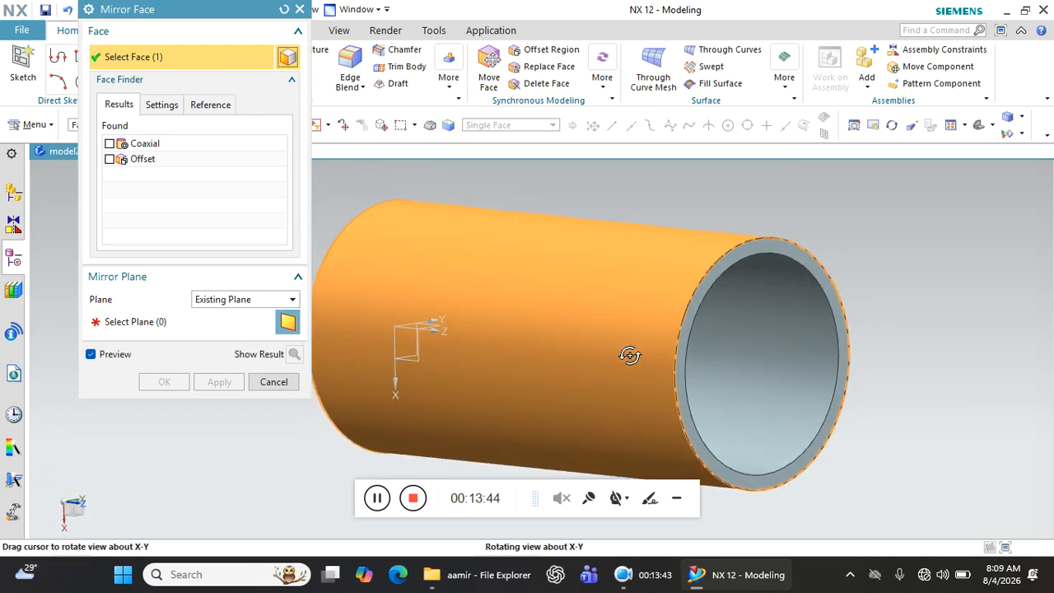
click(728, 255)
click(759, 323)
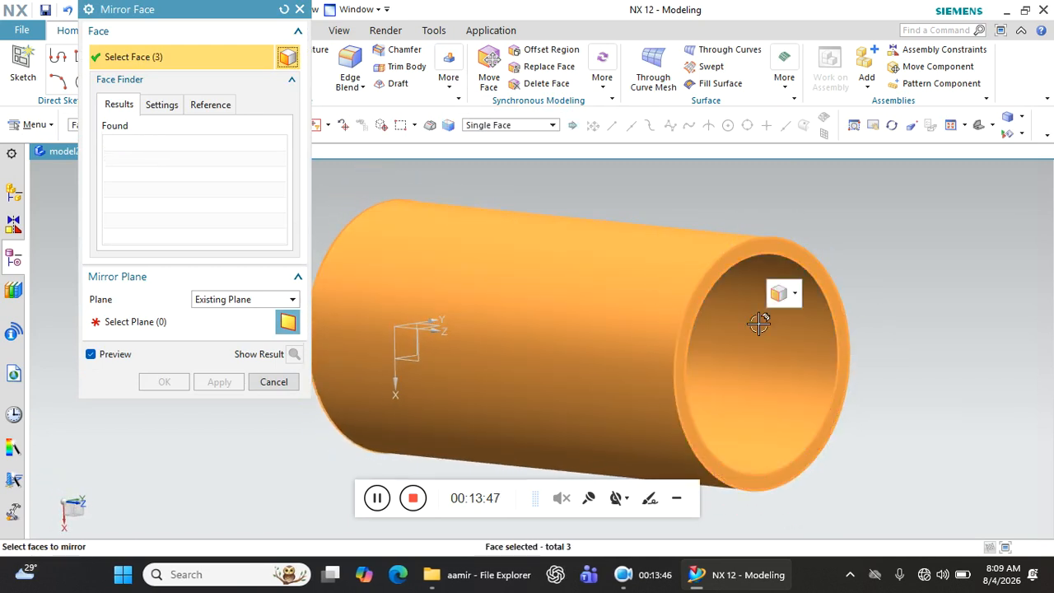
scroll(616, 290, down, 2)
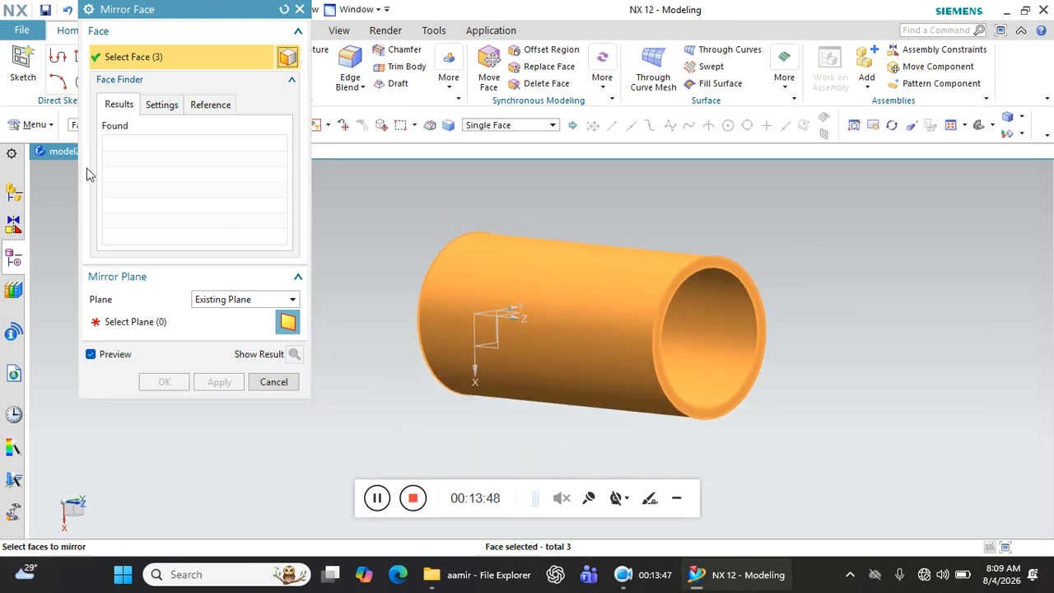
shift+click(719, 331)
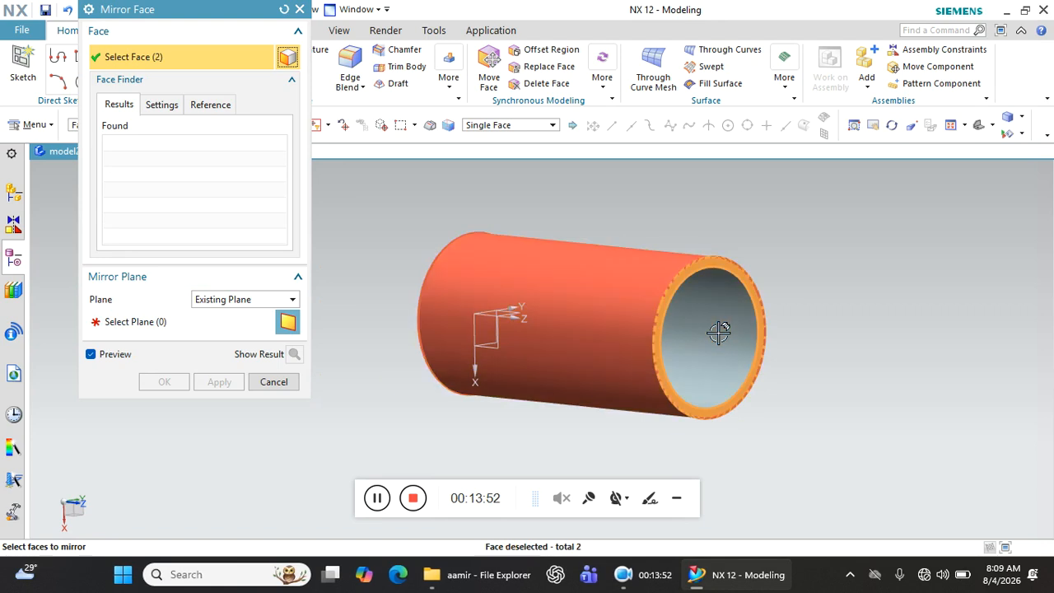
Set the closed end face as the mirror plane, add it to the faces to mirror, and try to apply Mirror Face
click(157, 321)
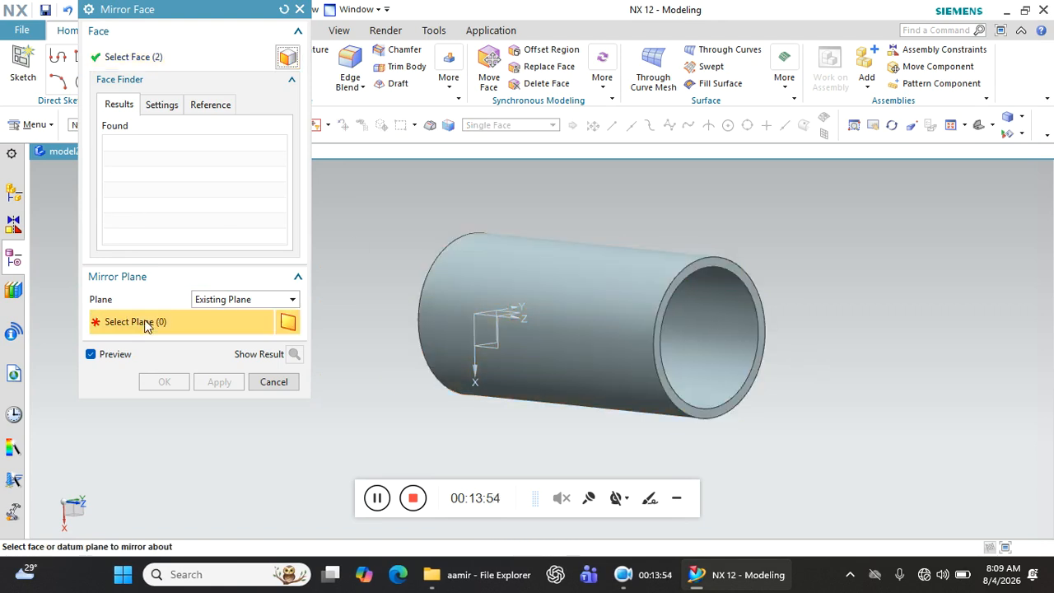
mouse_move(503, 282)
middle_down()
mouse_move(546, 289)
mouse_move(500, 289)
middle_up()
scroll(499, 289, up, 3)
click(512, 282)
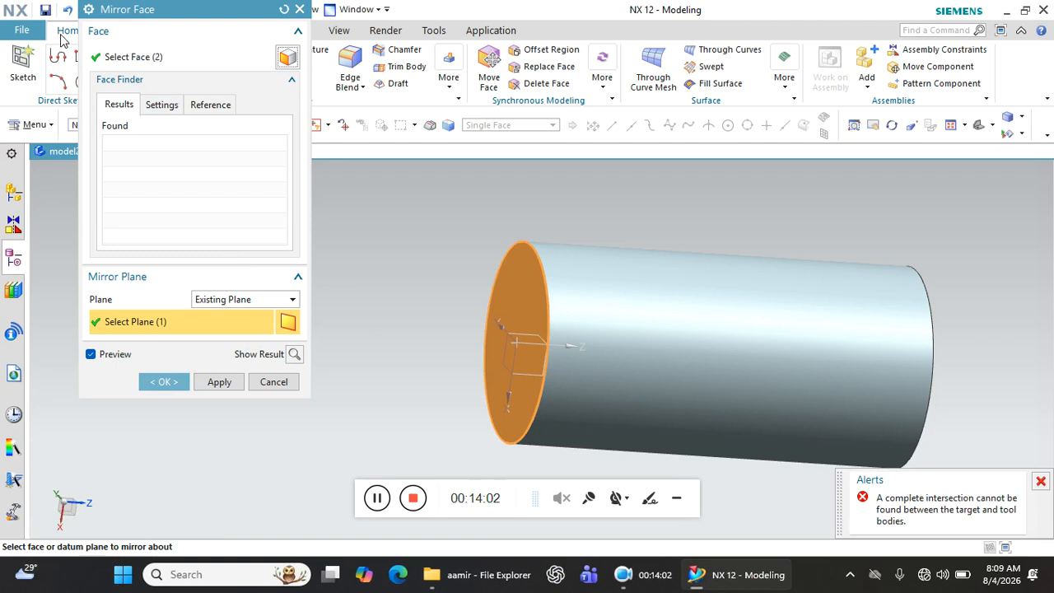
click(132, 59)
click(517, 284)
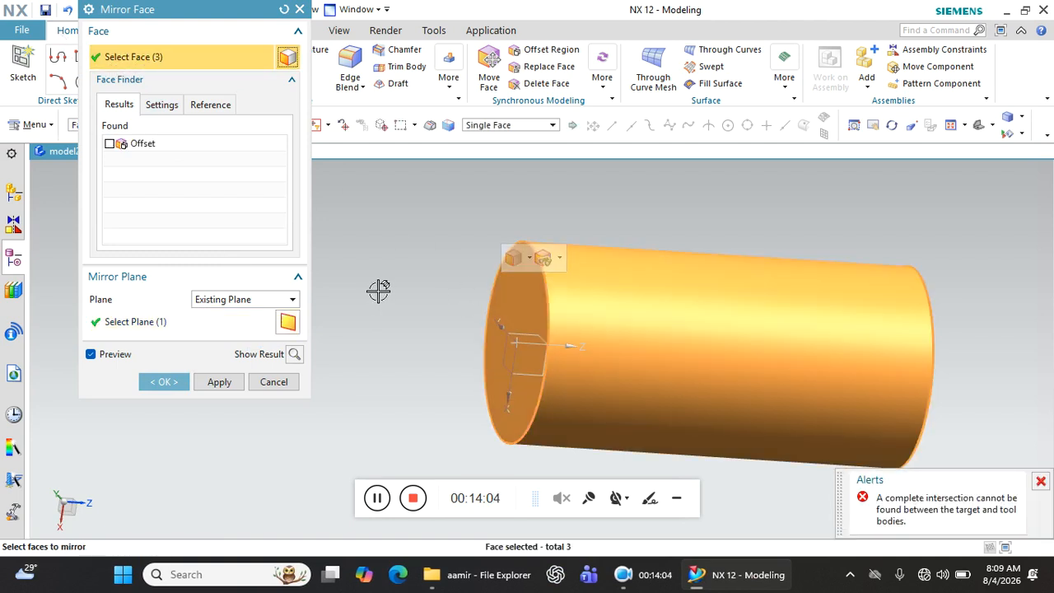
click(162, 383)
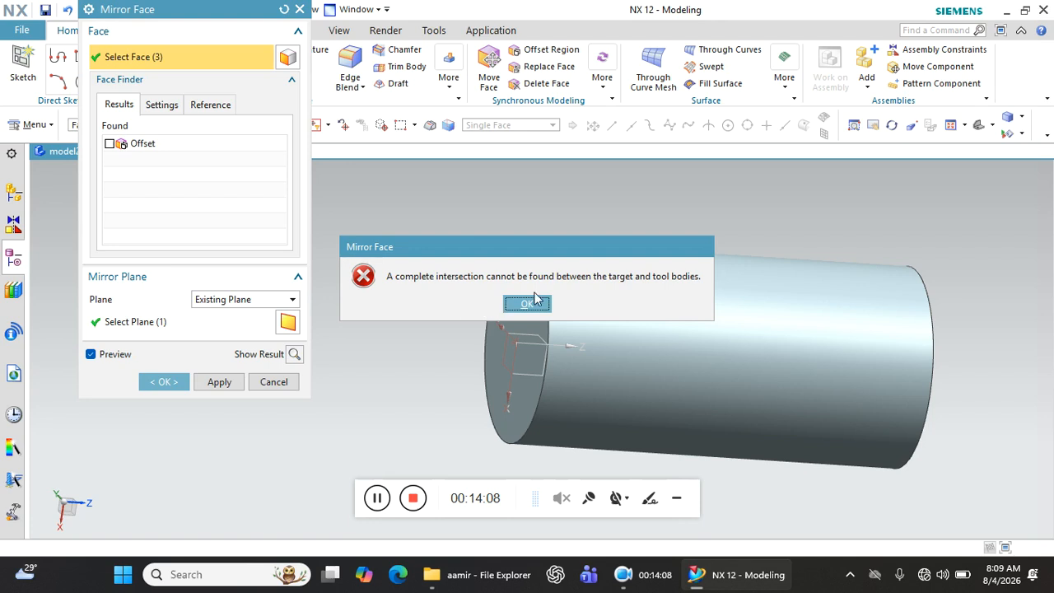
click(527, 304)
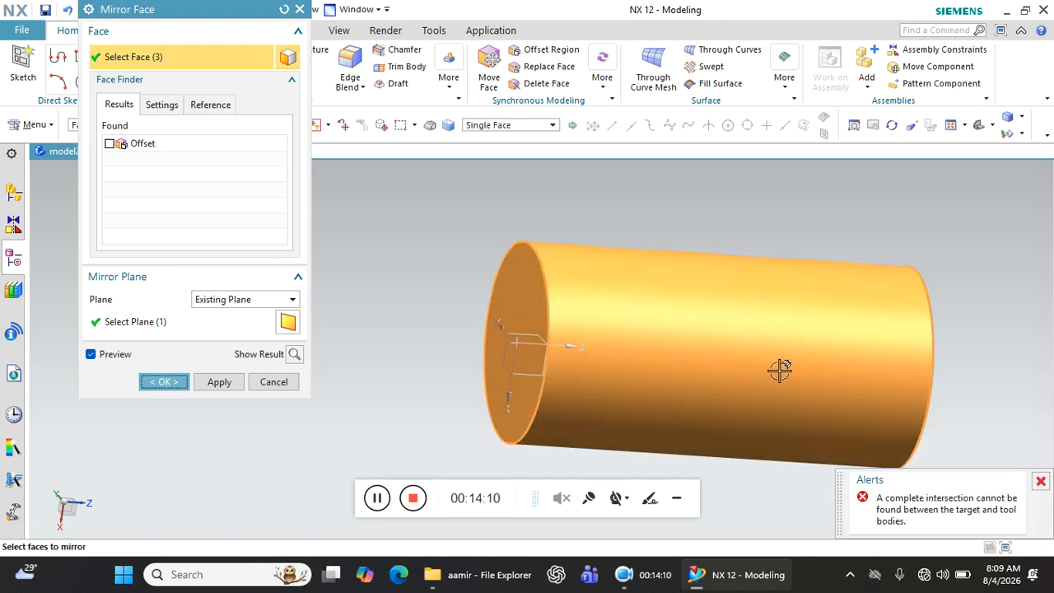
Remove the open-end rim face from the faces to mirror and try to apply Mirror Face again
middle_drag(843, 341, 796, 327)
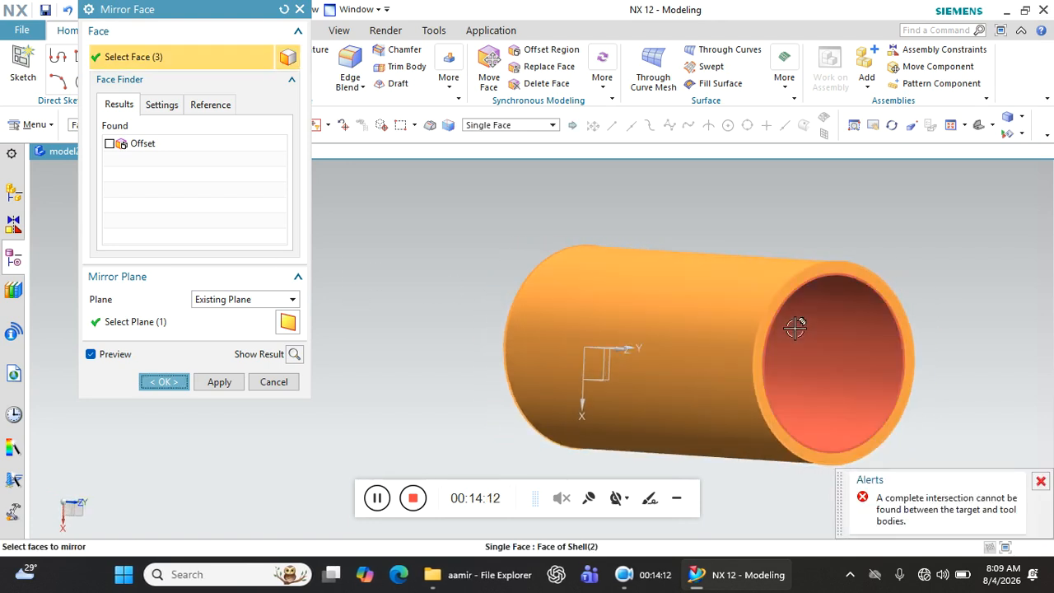
click(812, 272)
middle_drag(699, 282, 690, 253)
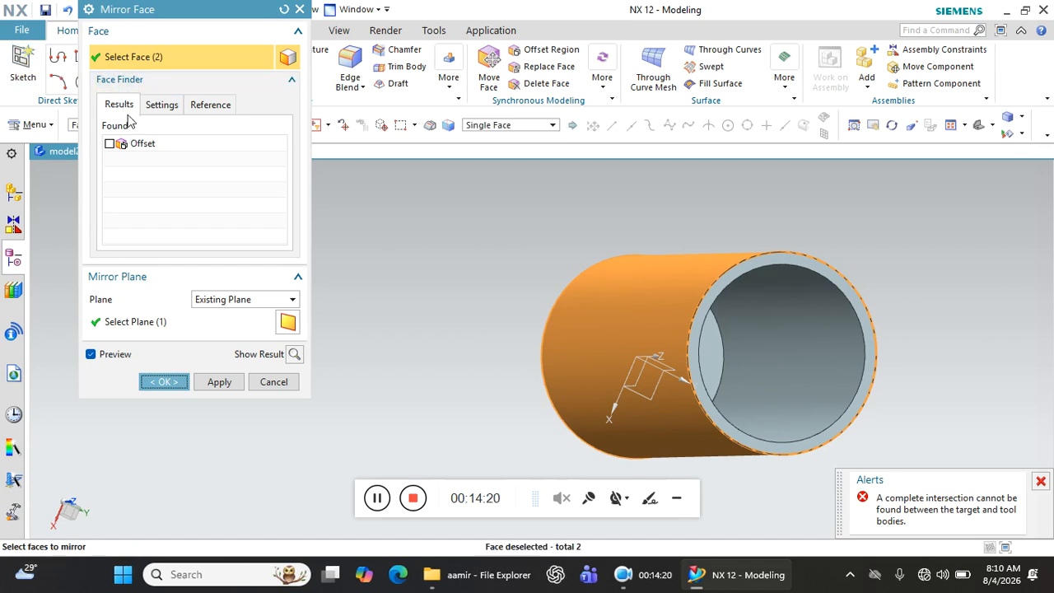
click(165, 382)
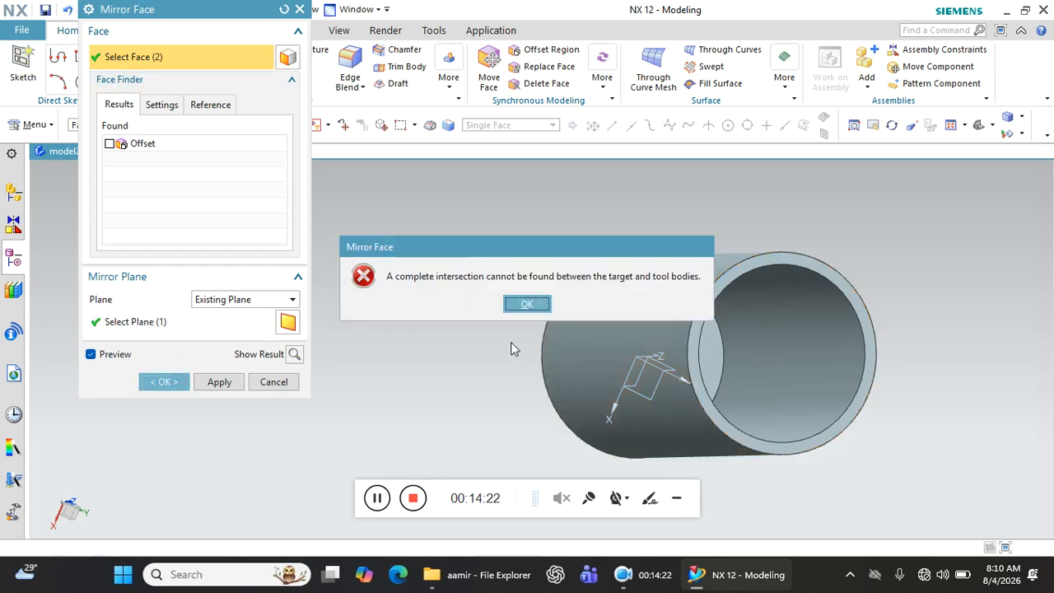
click(527, 305)
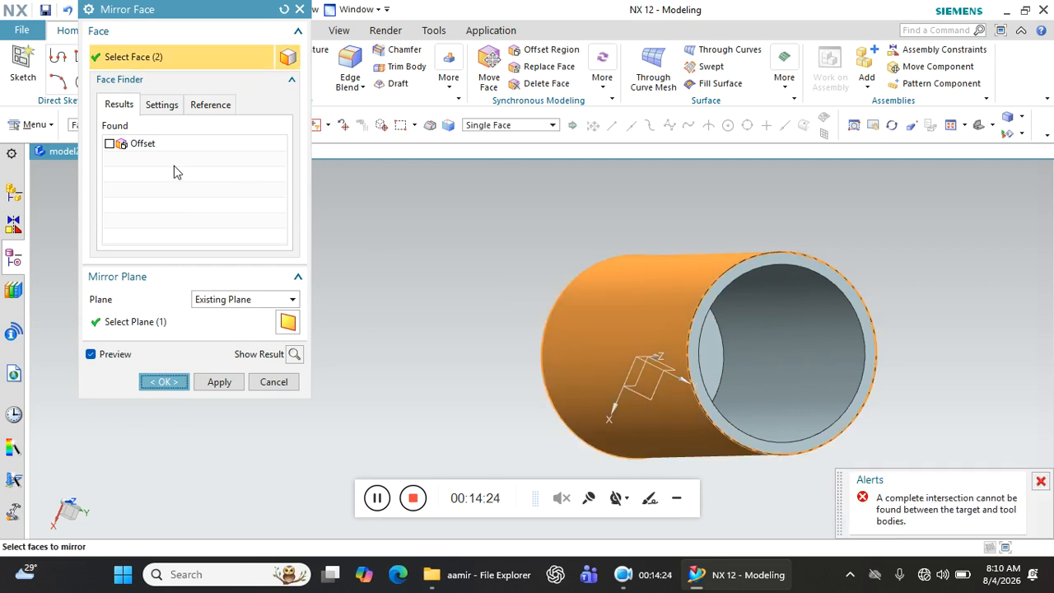
Add the open-end rim, the bore and the inner bottom face to the faces to mirror
click(212, 318)
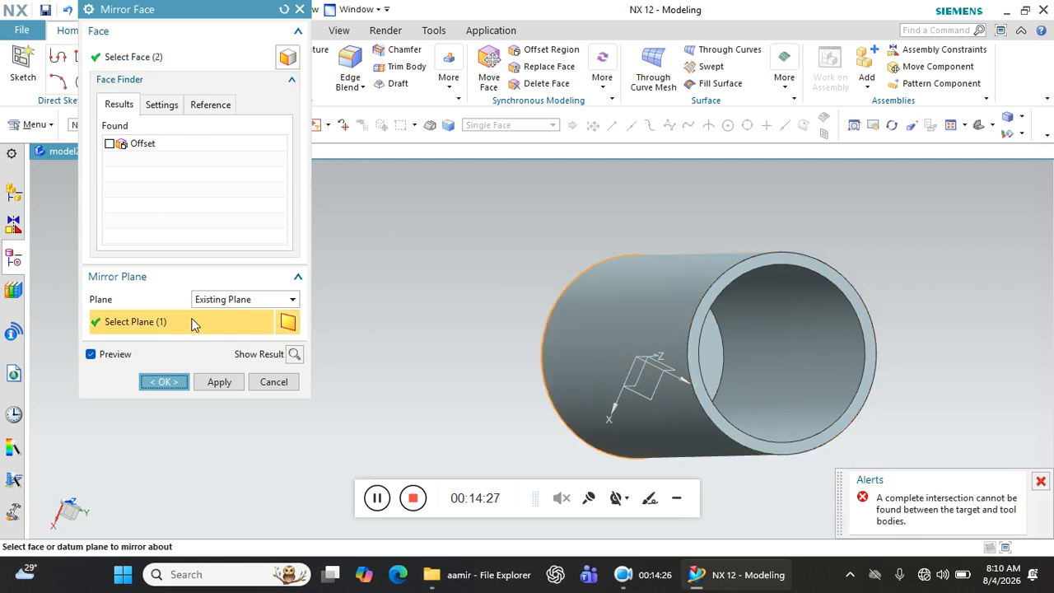
middle_drag(503, 285, 569, 294)
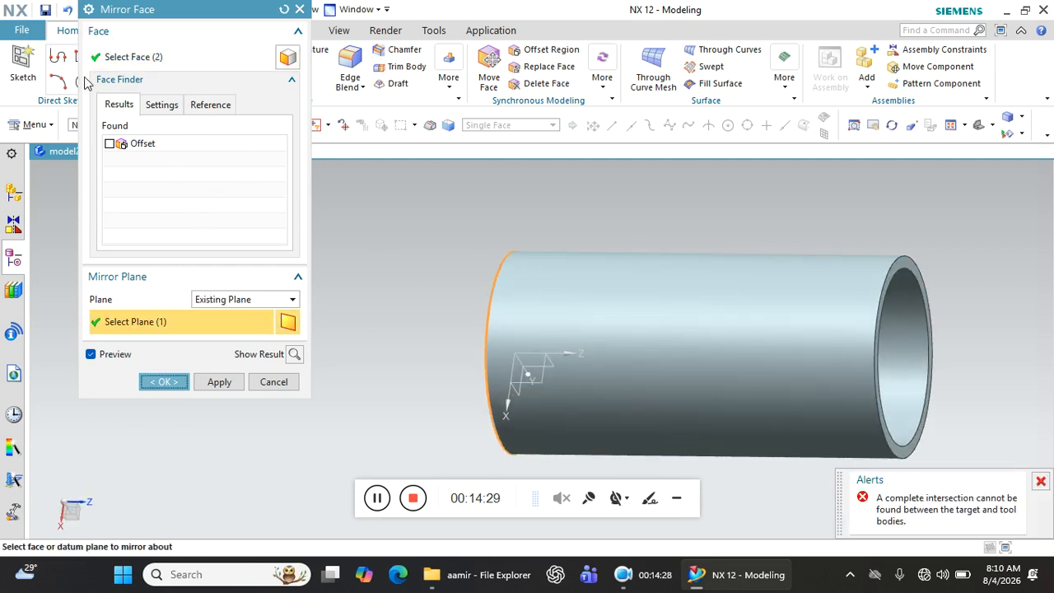
click(130, 57)
middle_drag(949, 359, 818, 226)
scroll(824, 214, down, 3)
click(836, 249)
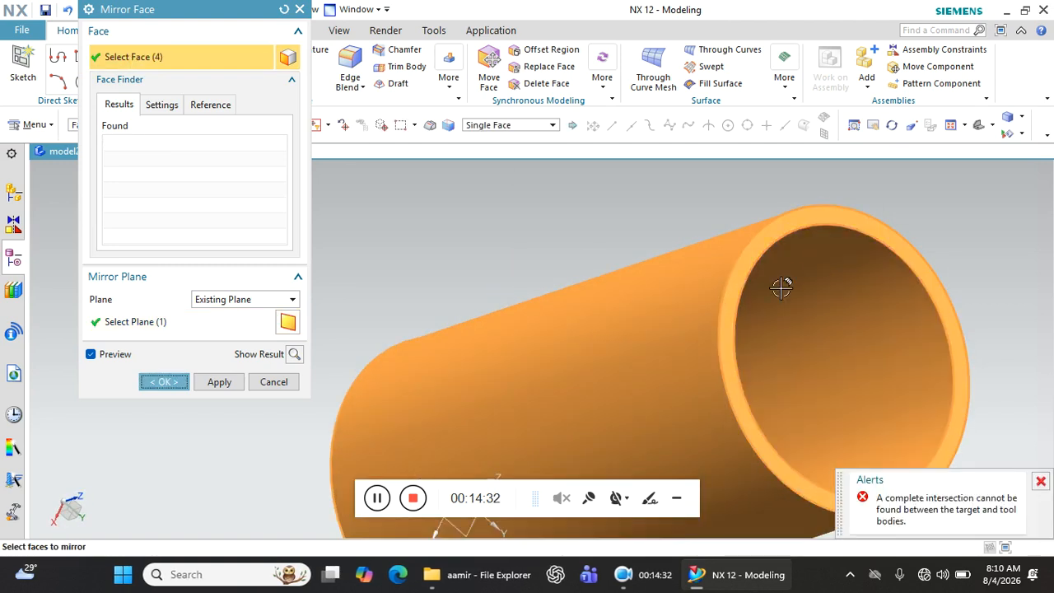
middle_drag(783, 285, 744, 297)
click(701, 343)
click(658, 401)
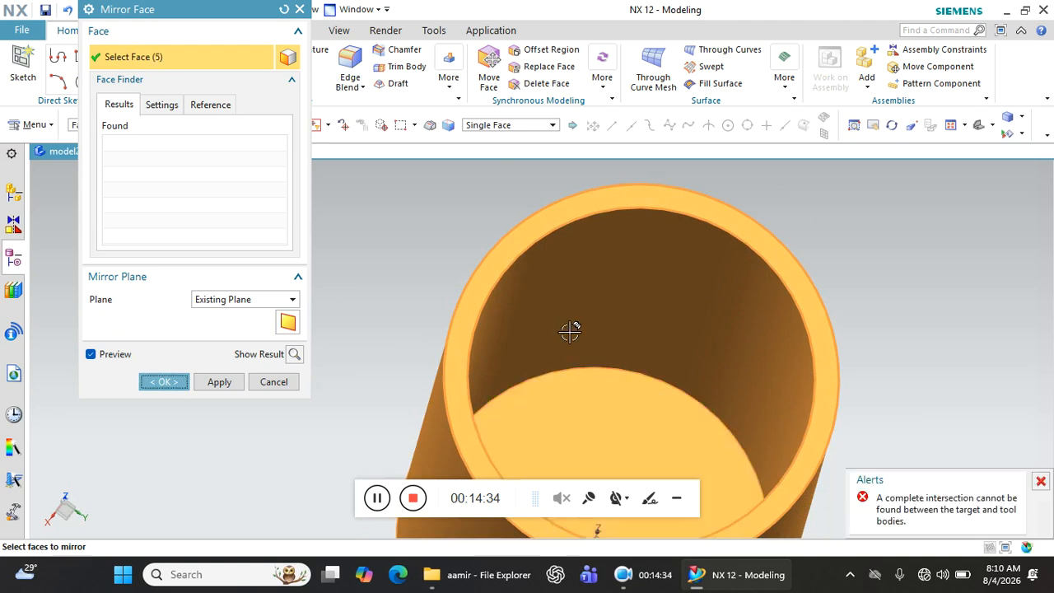
Try to apply Mirror Face to all five selected faces, and cancel the command
middle_drag(616, 332, 659, 344)
scroll(668, 216, up, 3)
scroll(668, 216, up, 2)
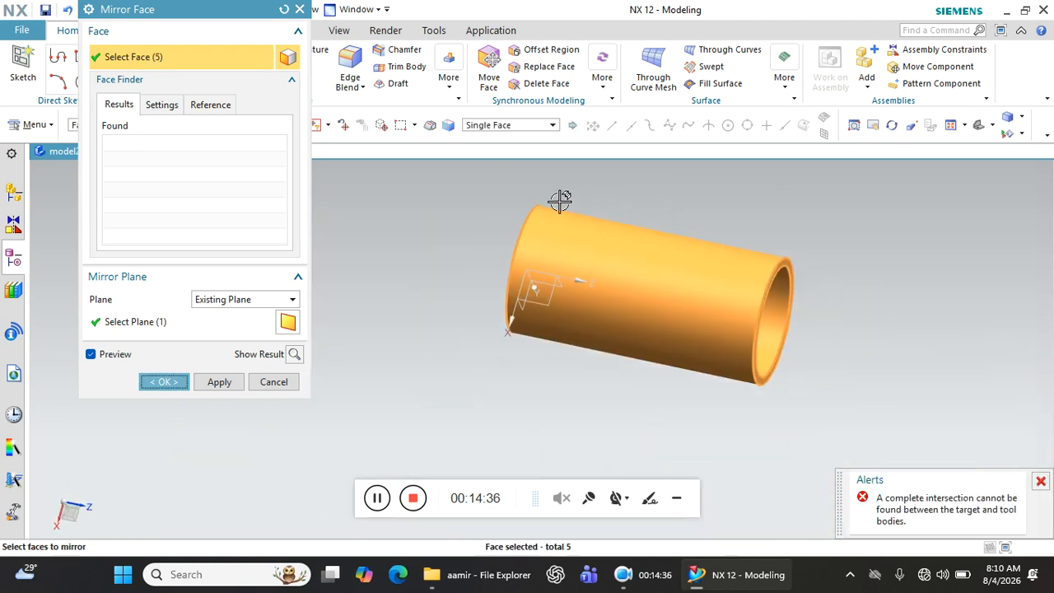
click(164, 382)
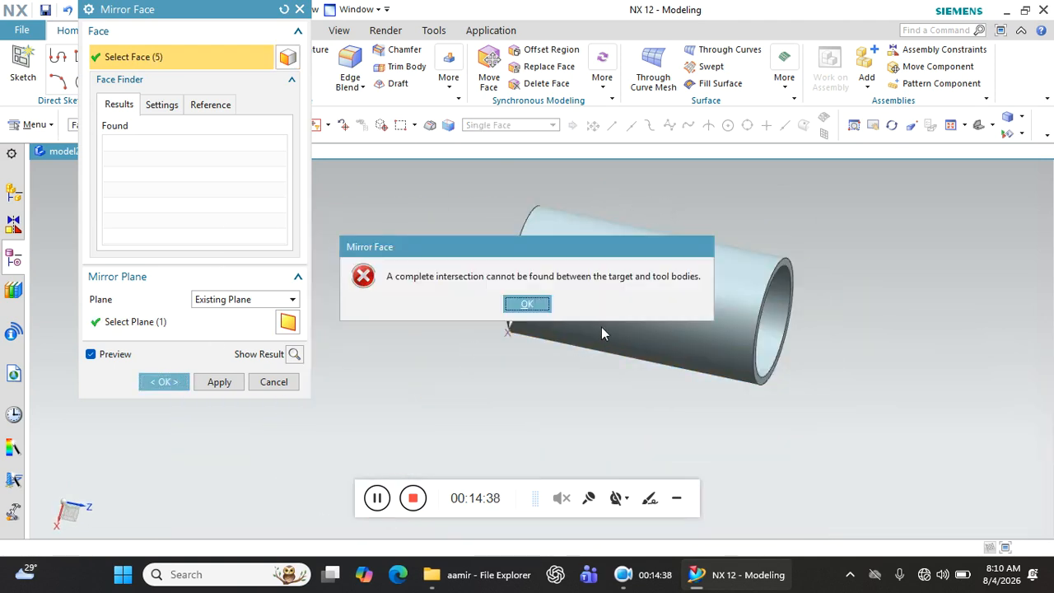
click(537, 310)
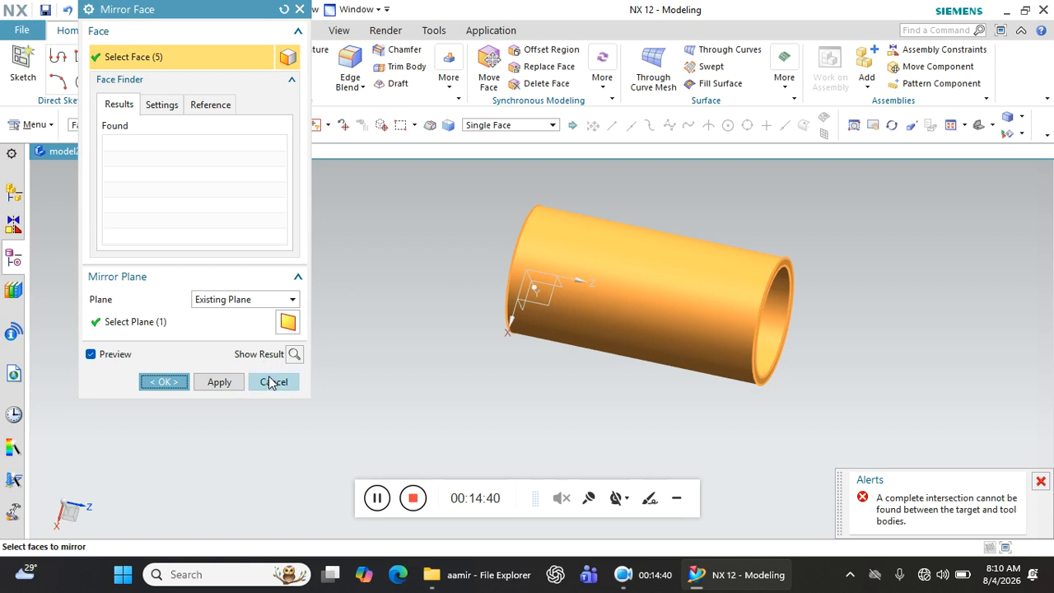
click(272, 382)
middle_drag(402, 377, 606, 286)
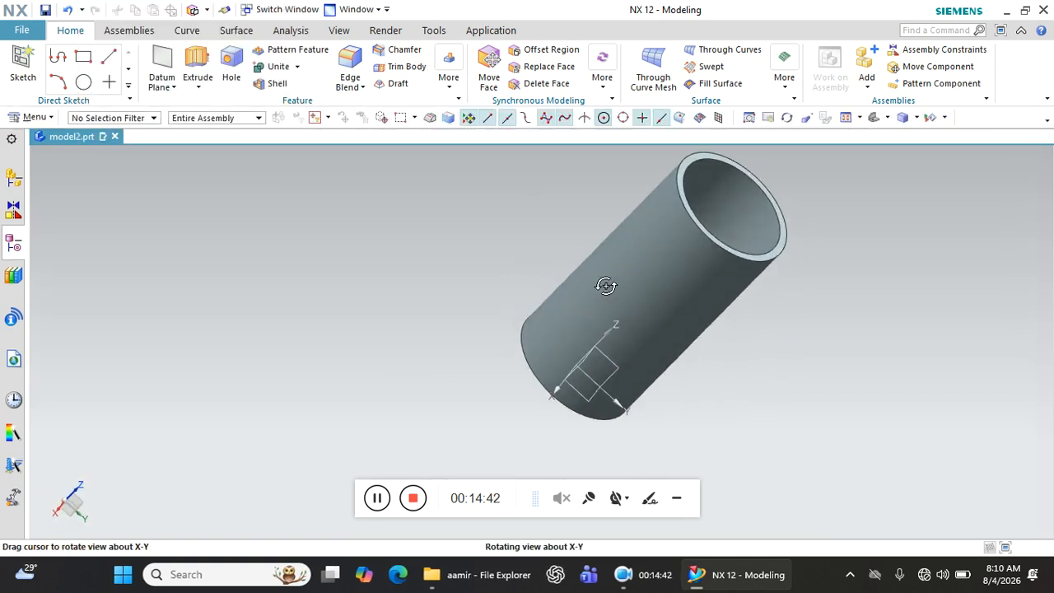
click(449, 75)
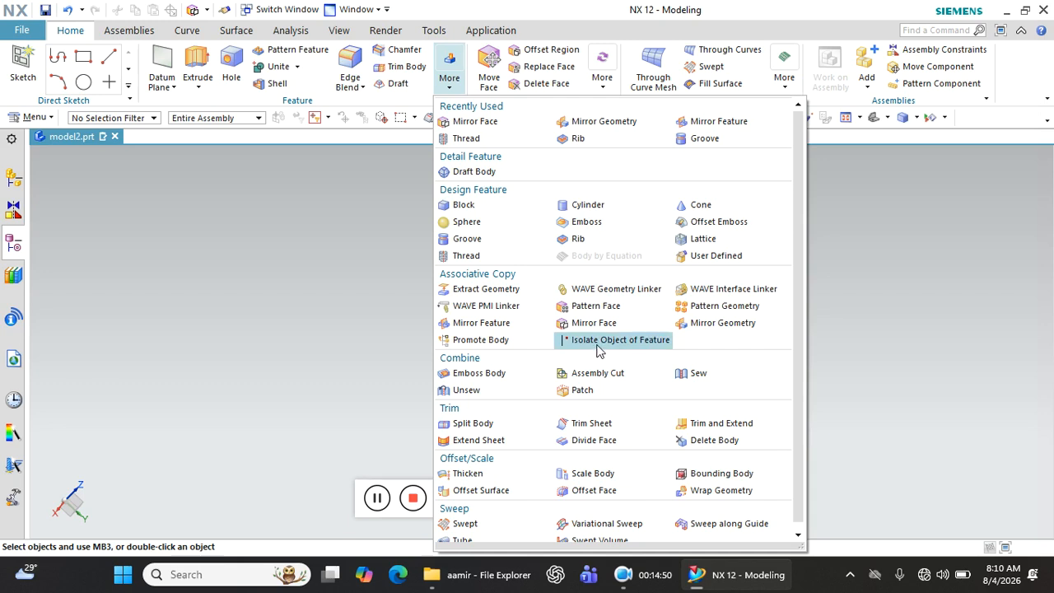
click(258, 329)
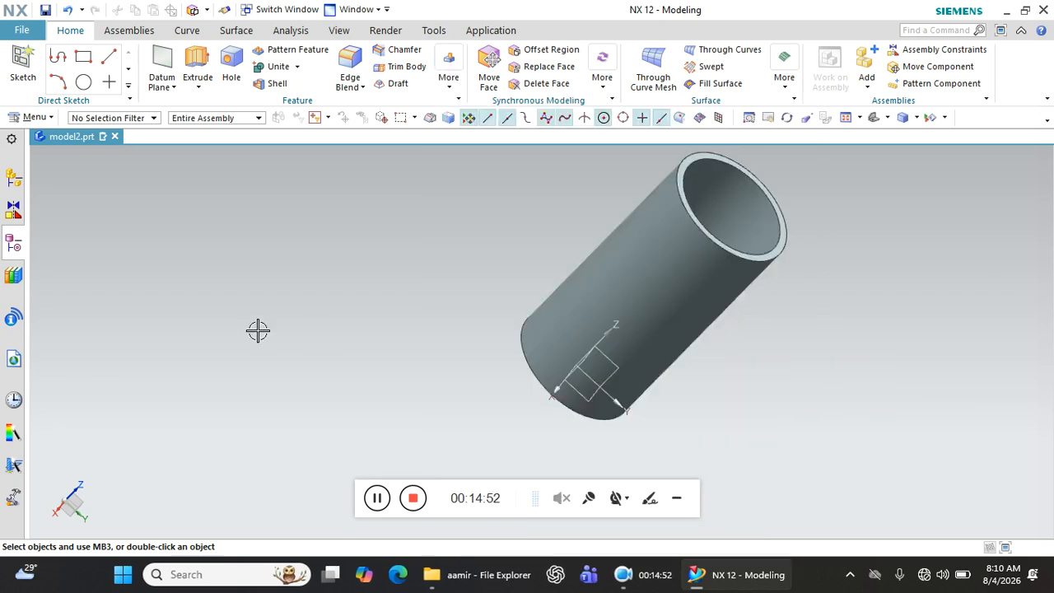
Undo the shell and the cylinder until only the datum coordinate system is left
click(70, 10)
click(70, 10)
click(70, 9)
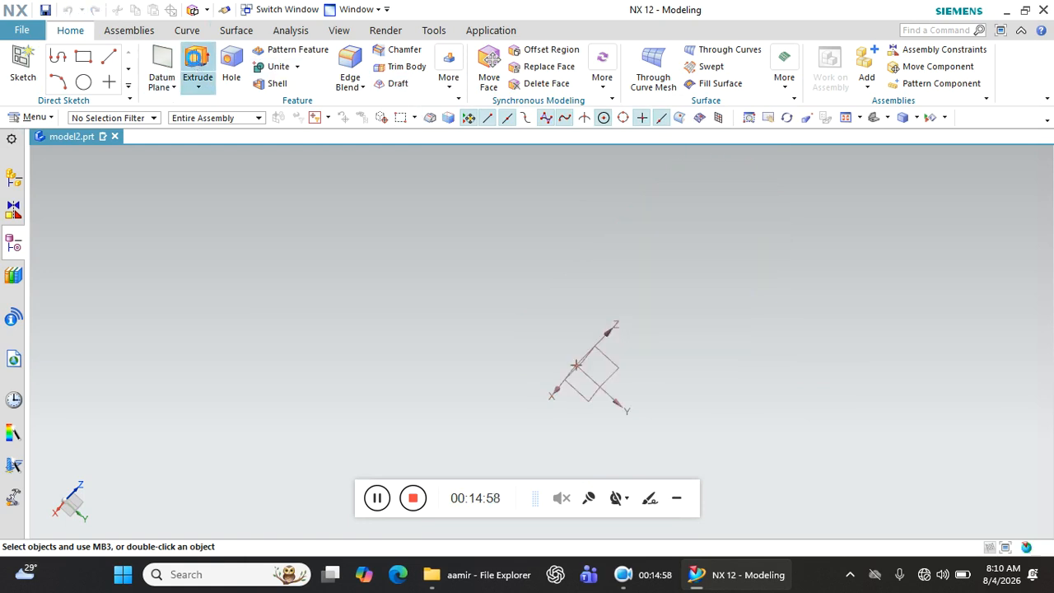
Start an Extrude section sketch on the default plane and draw a rectangle from its center at the sketch origin
click(260, 59)
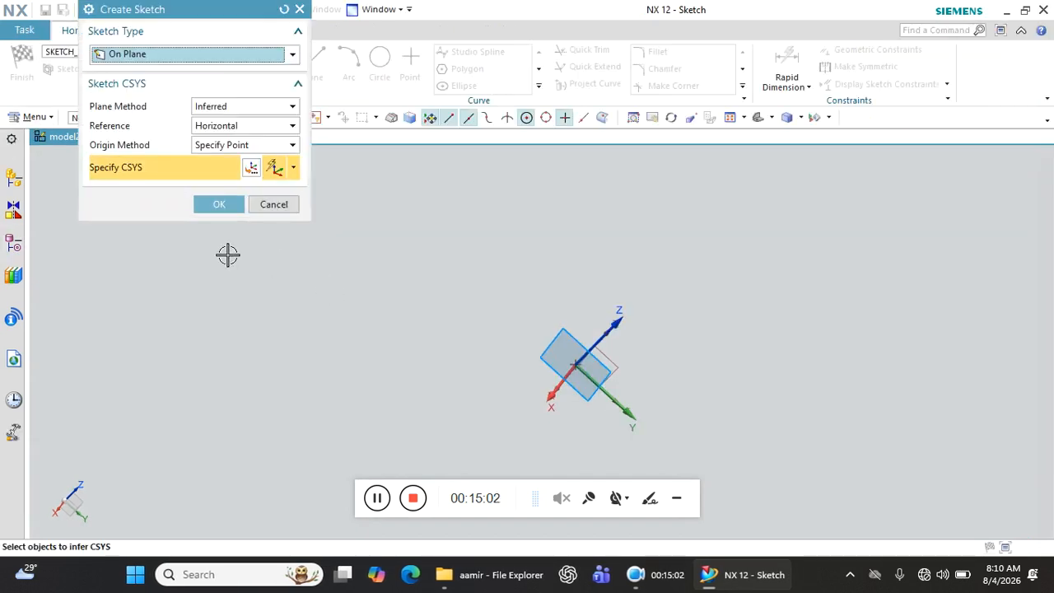
click(219, 203)
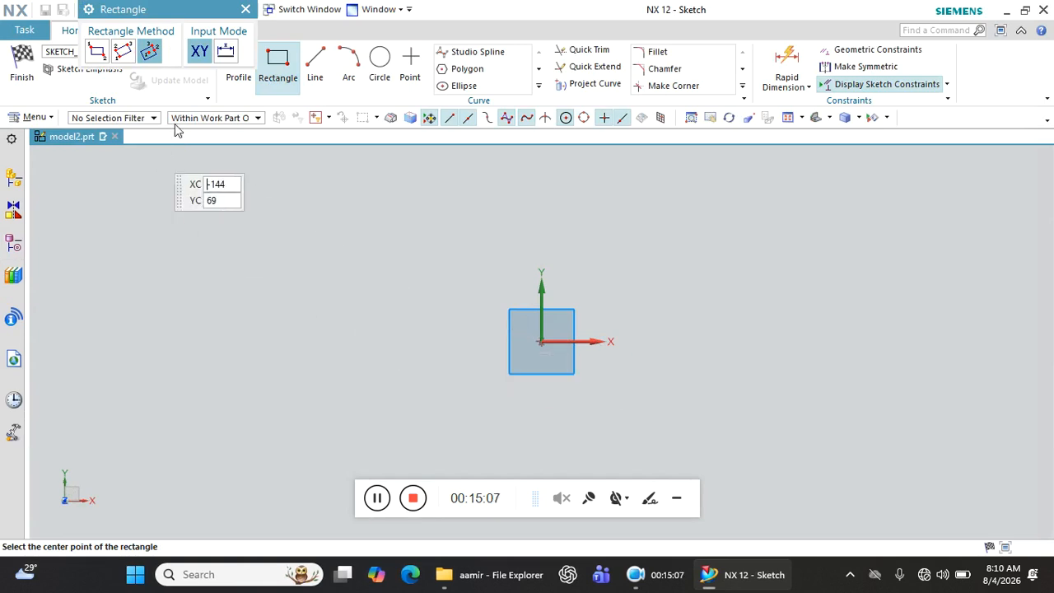
click(541, 340)
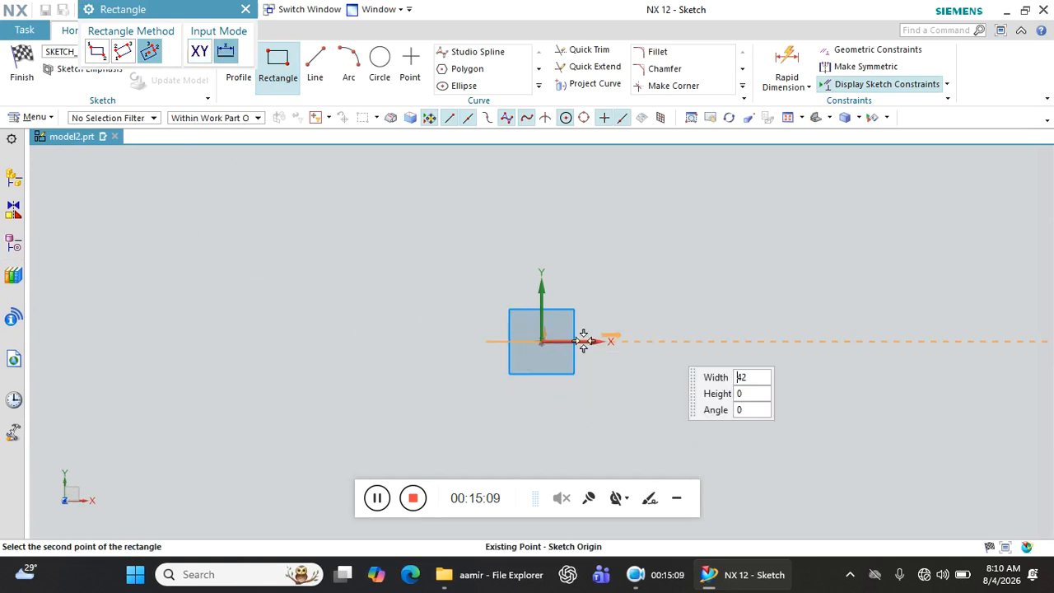
click(770, 442)
Sketch a small circle inside the rectangle, up and to the negative-X side of the origin
click(380, 62)
click(387, 320)
click(407, 329)
Finish the sketch and extrude the rectangle with its circular hole from 0 to 60 mm as a solid
click(21, 66)
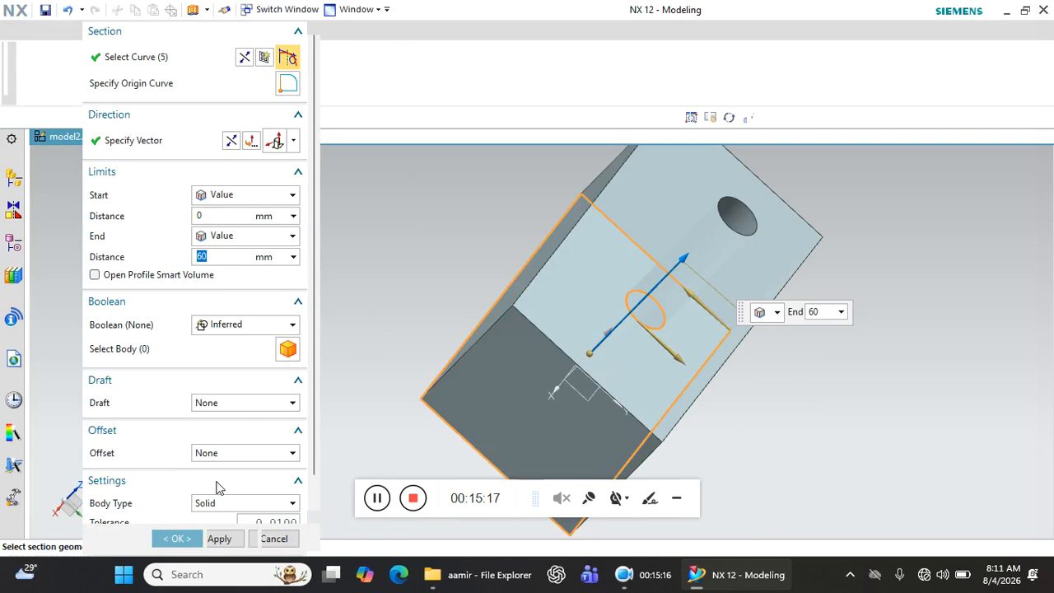
click(173, 538)
middle_drag(705, 226, 737, 291)
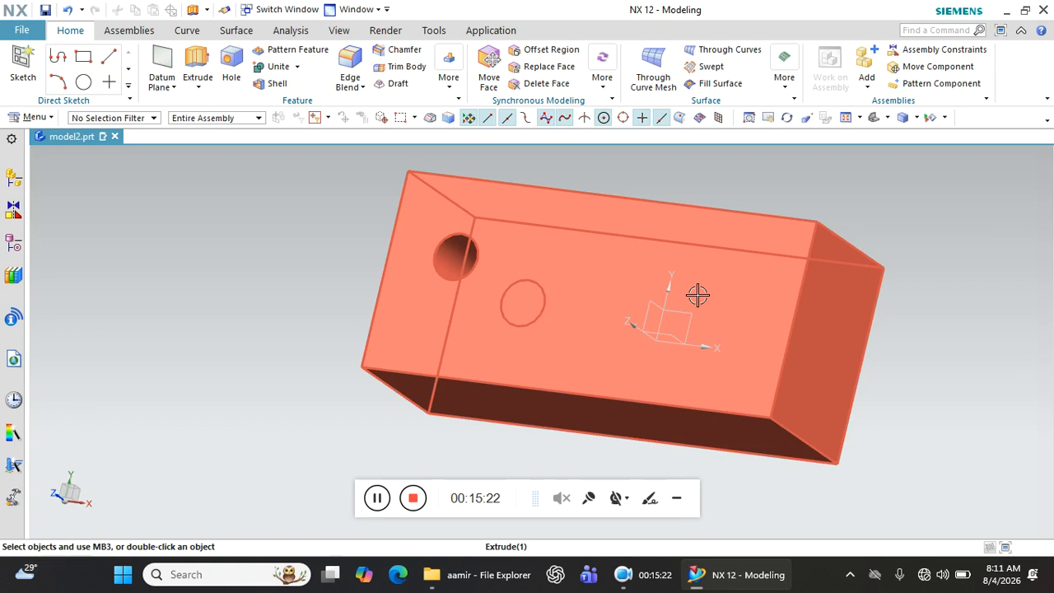
click(448, 77)
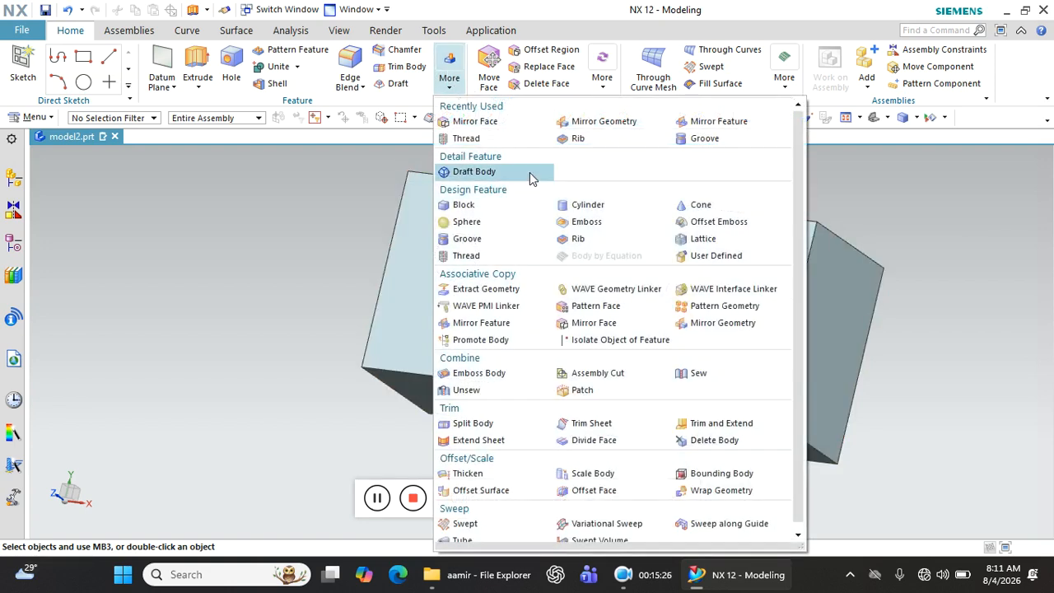
click(477, 322)
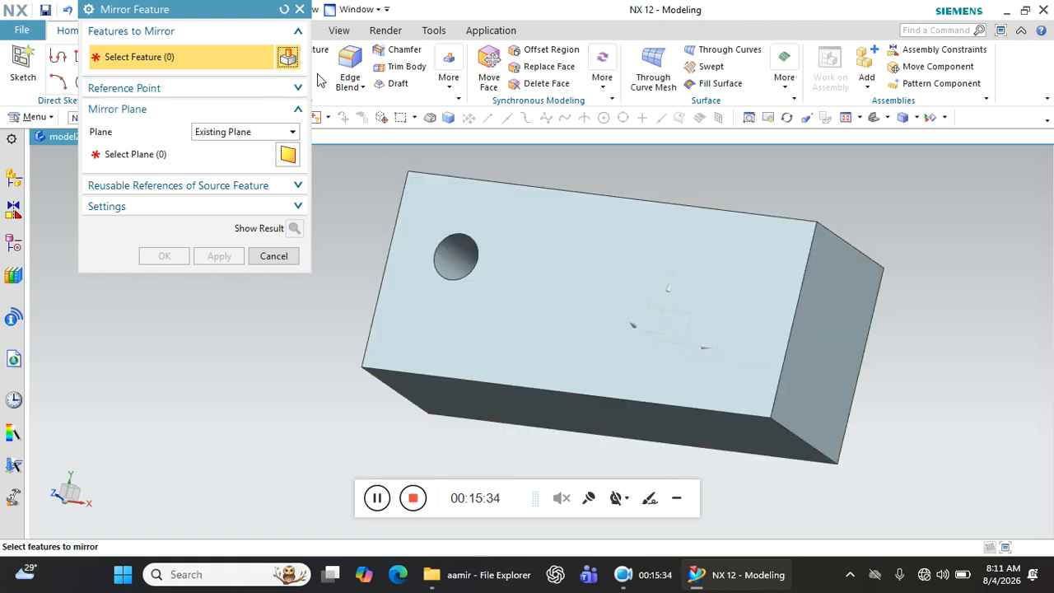
click(275, 256)
Mirror the hole's cylindrical face about the YZ plane of the datum coordinate system with Mirror Face
click(449, 78)
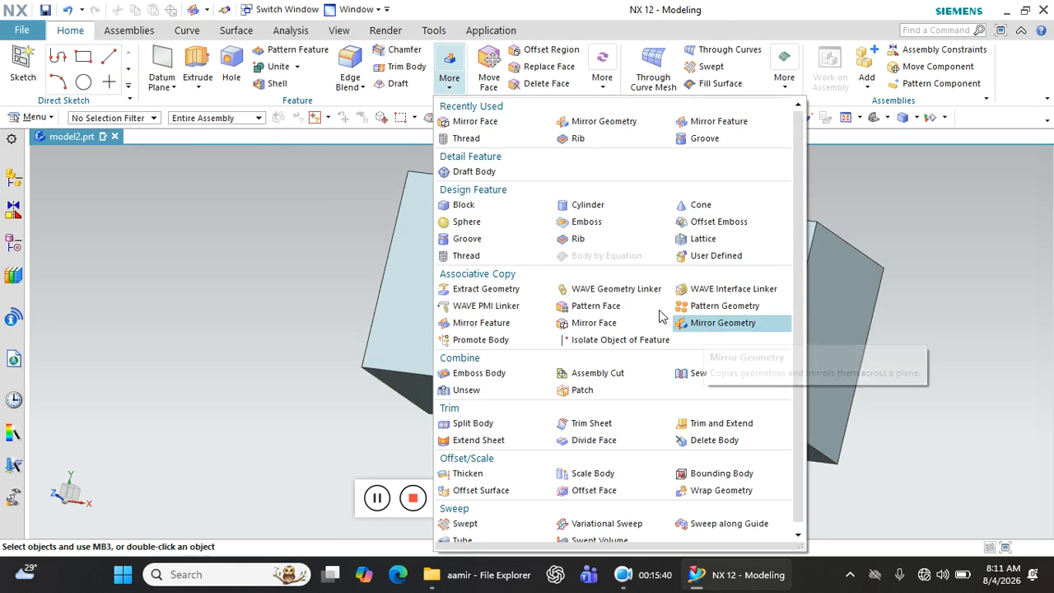
click(595, 324)
click(444, 266)
middle_drag(473, 292, 527, 335)
click(175, 322)
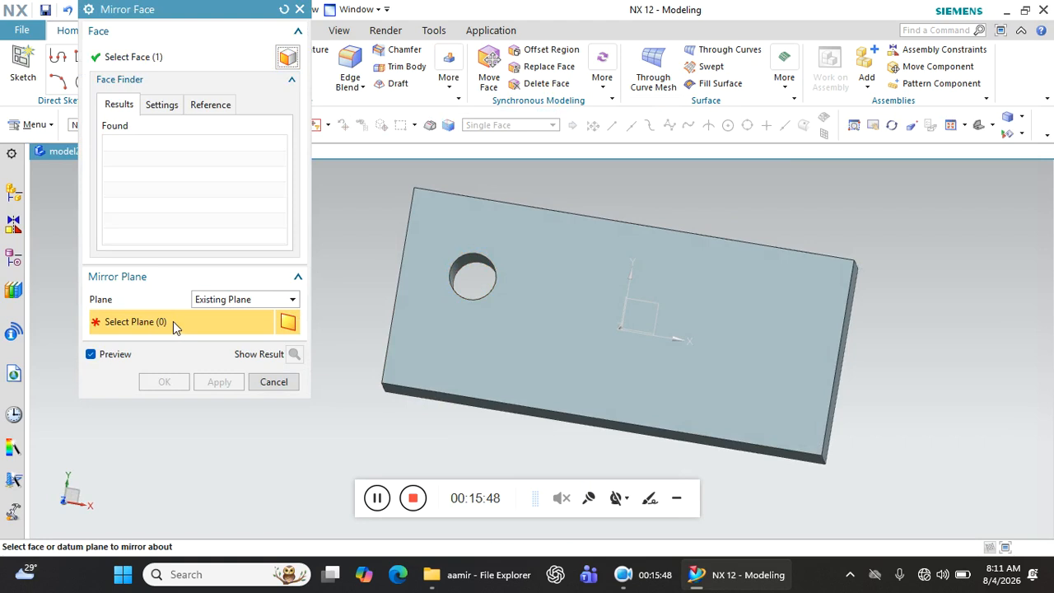
middle_drag(631, 318, 614, 300)
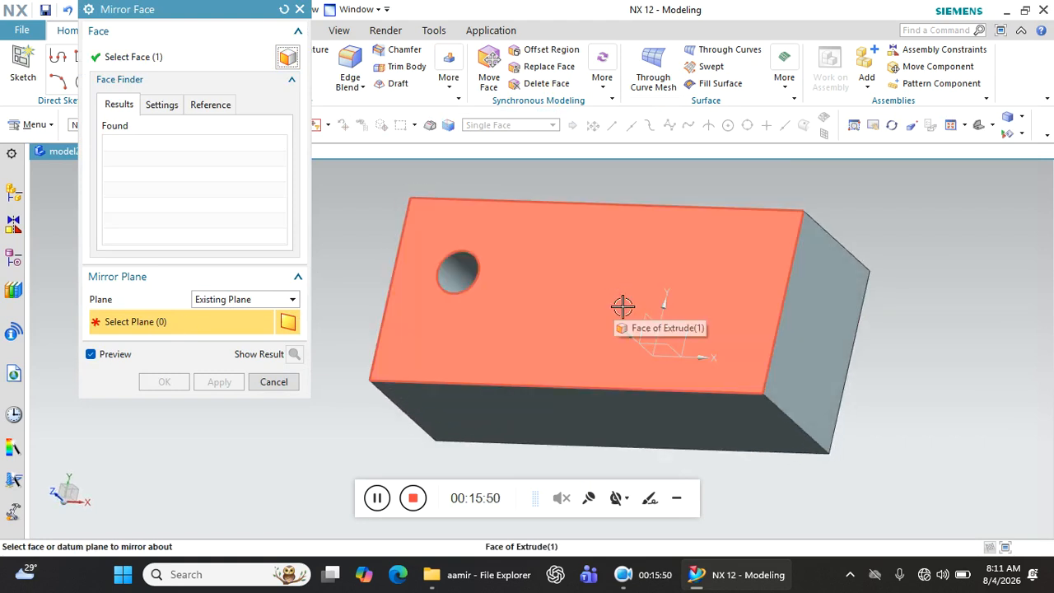
click(643, 322)
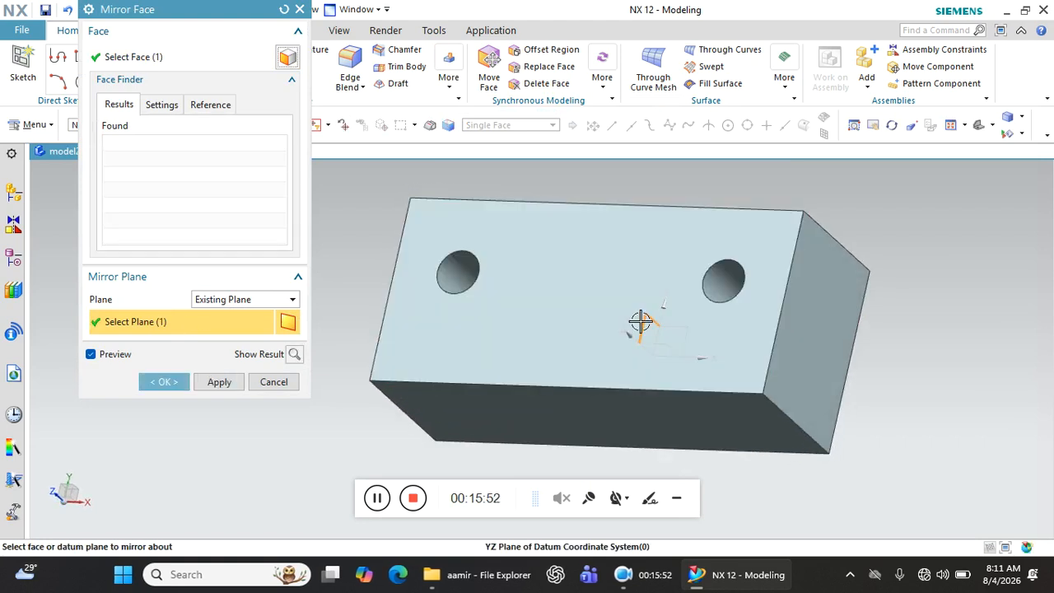
click(172, 385)
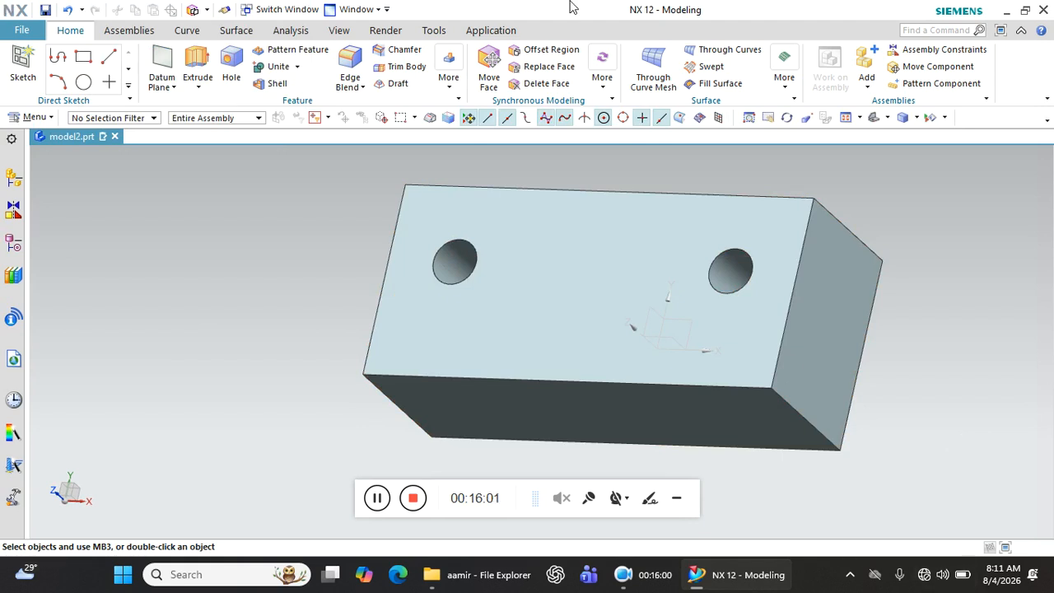
Undo the mirrored hole and the block extrusion
click(68, 10)
click(68, 10)
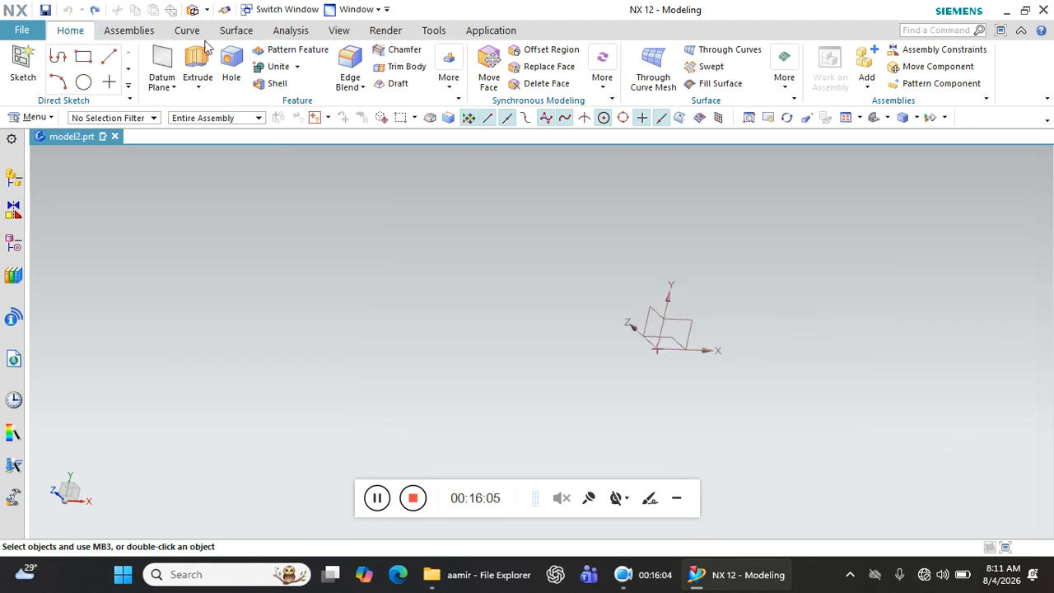
click(448, 83)
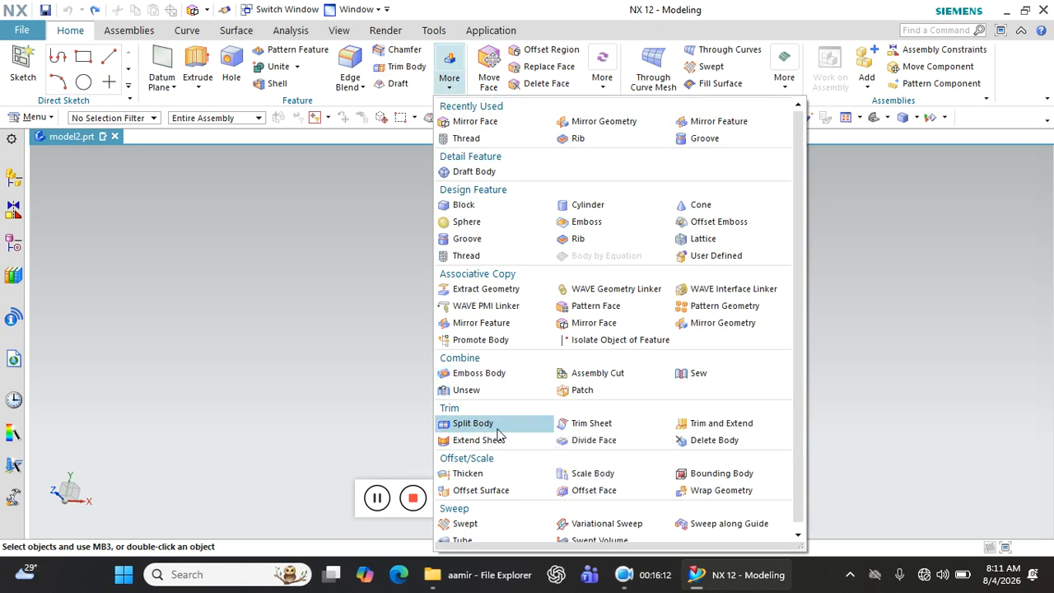
click(475, 425)
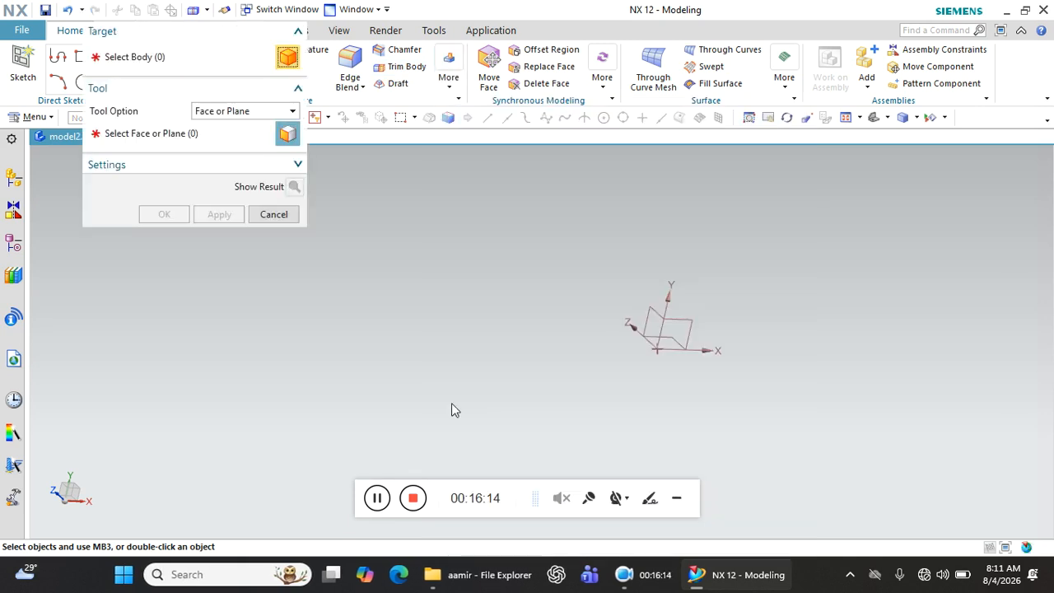
click(299, 10)
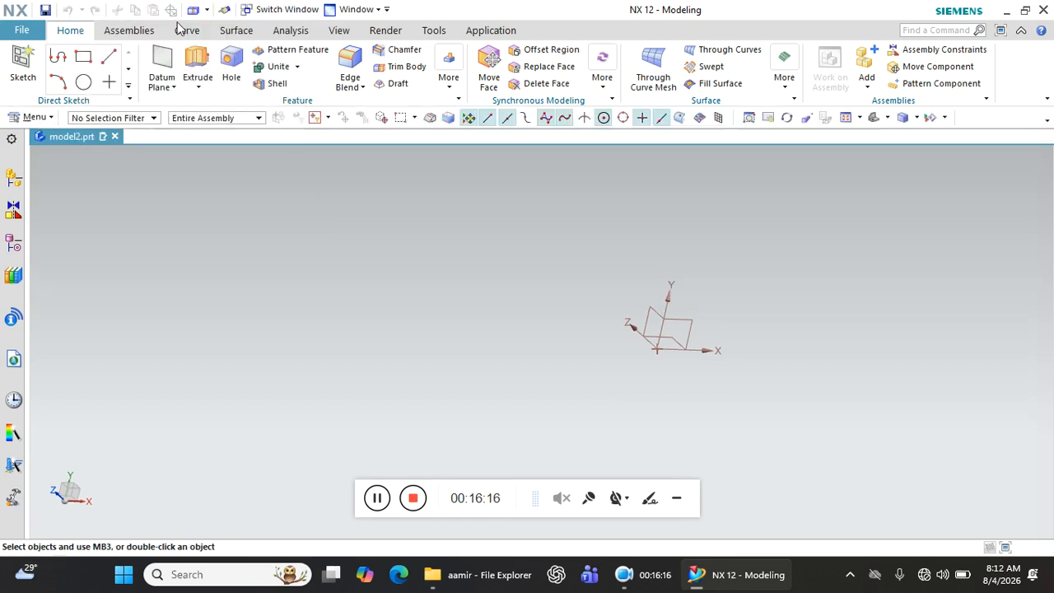
Start an Extrude and sketch its section on the XY plane: a horizontal rectangle centred on the origin, about 64 mm high
click(197, 68)
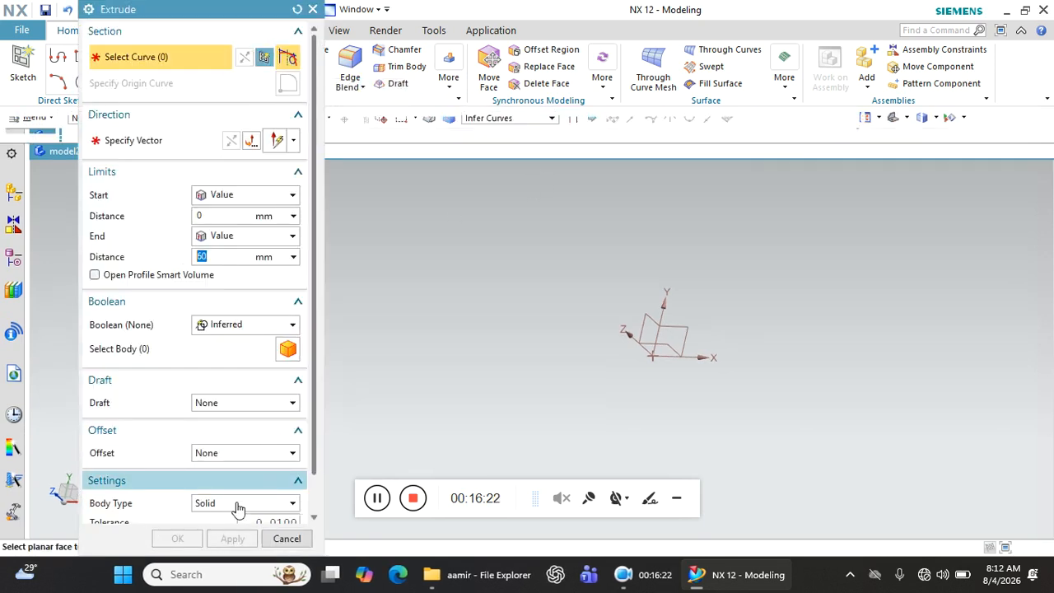
click(260, 59)
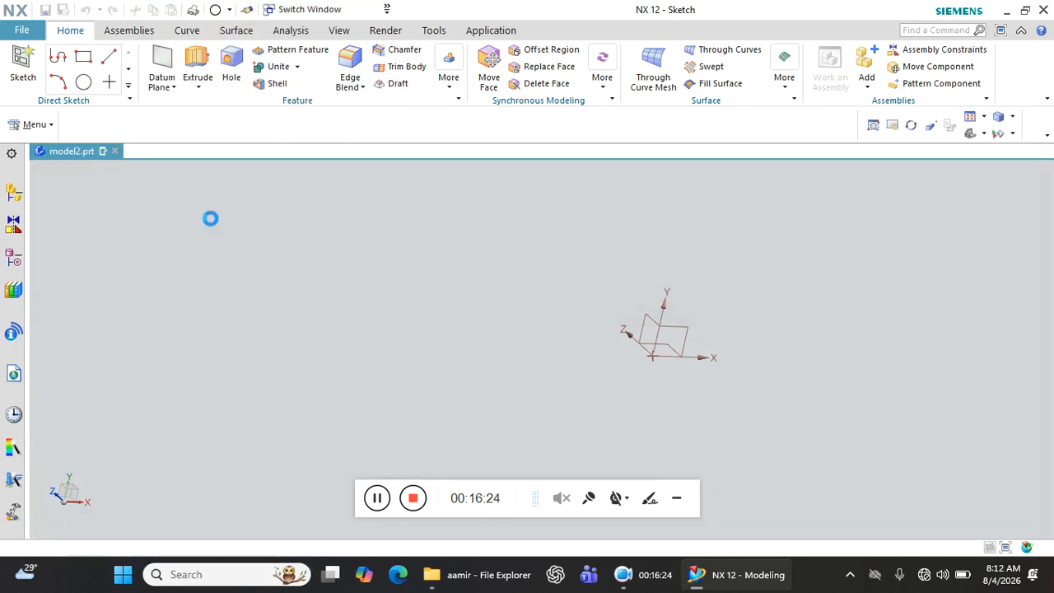
click(223, 207)
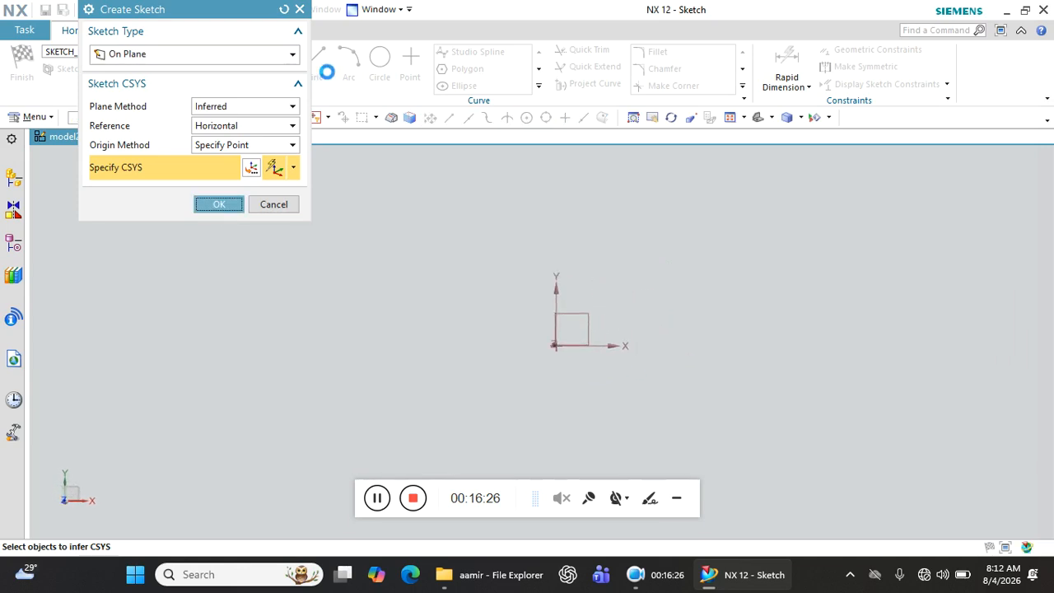
click(278, 65)
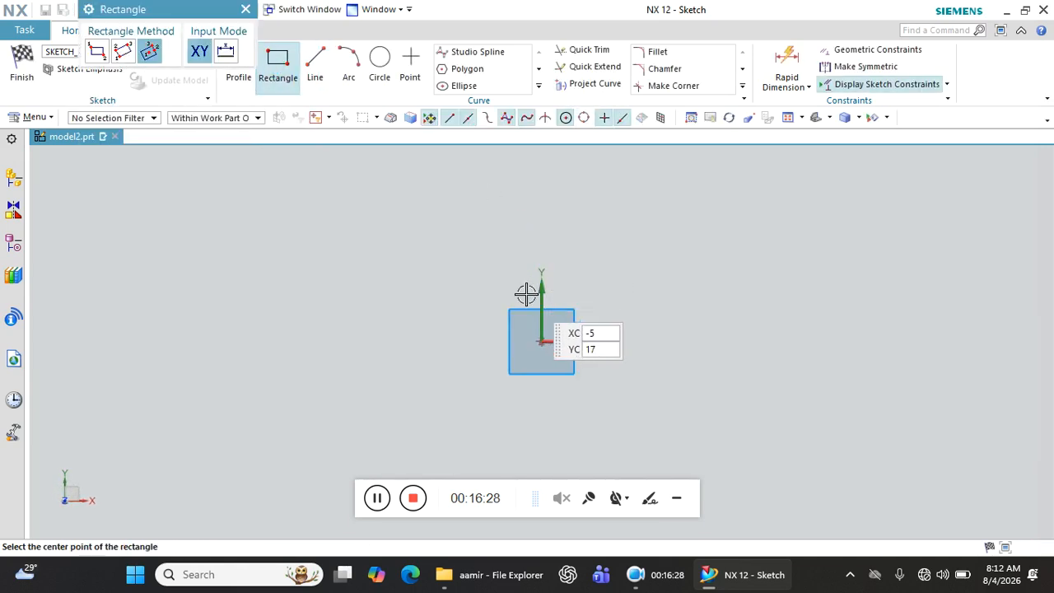
click(541, 341)
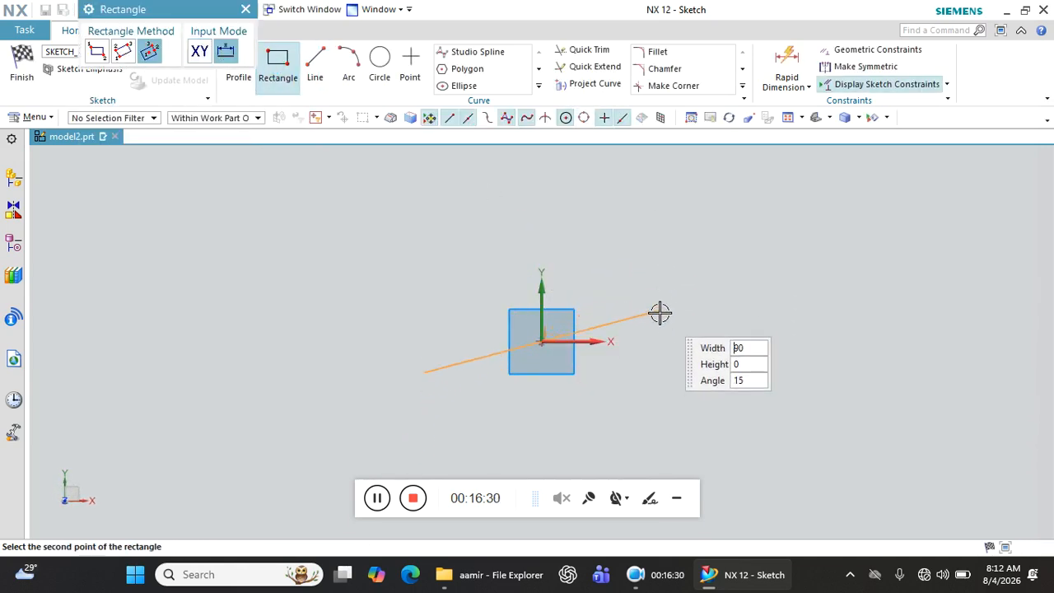
click(659, 342)
click(658, 426)
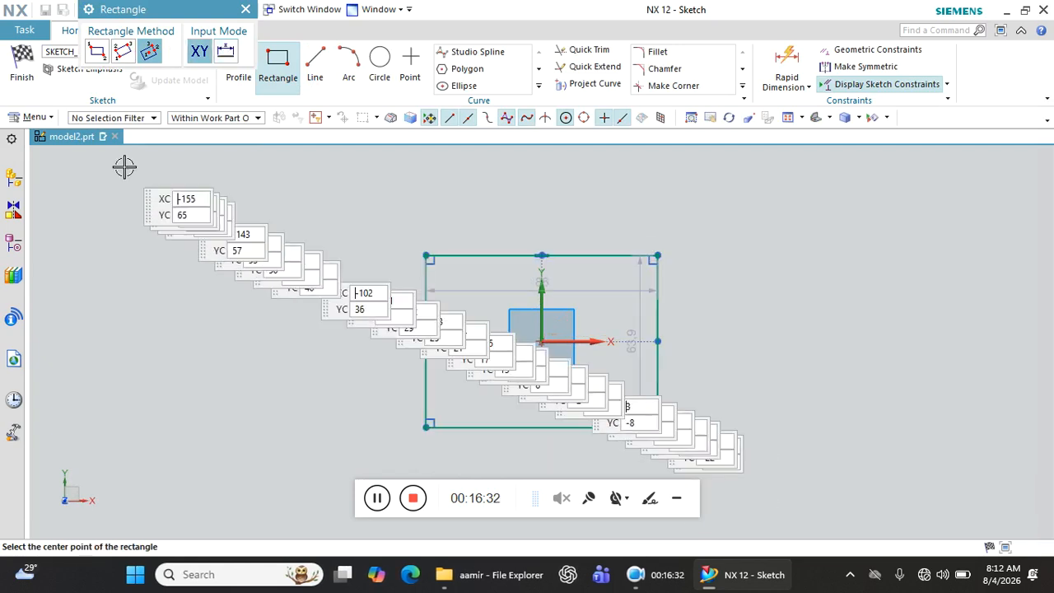
Finish the sketch and extrude the rectangle from 0 to 60 mm as a solid block
click(21, 65)
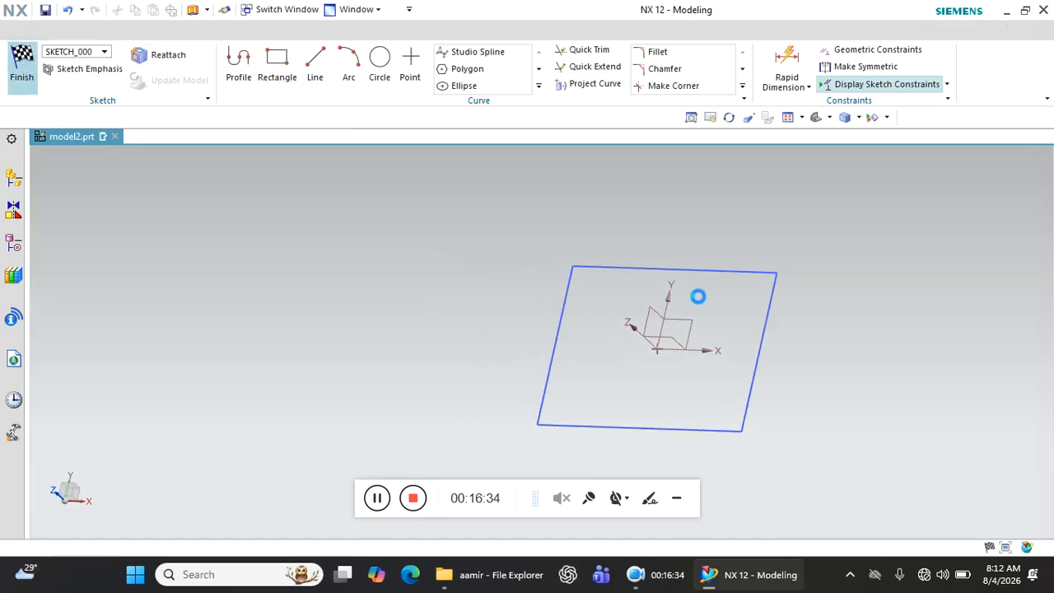
click(180, 538)
middle_drag(508, 383, 476, 327)
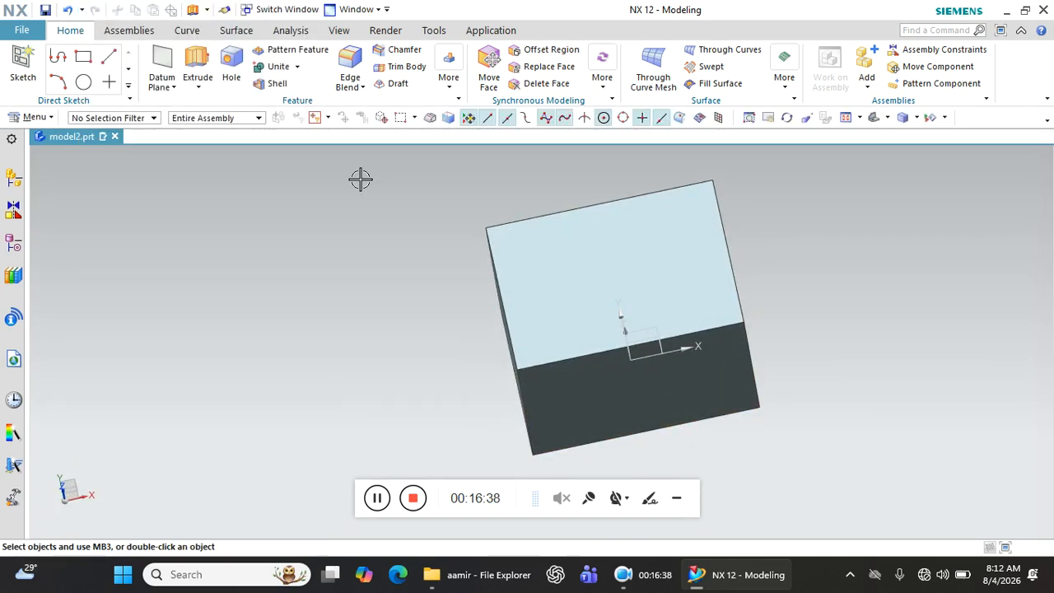
Start another Extrude and sketch a circle about 32 mm in diameter on the block's top face, centred on the datum origin
click(202, 62)
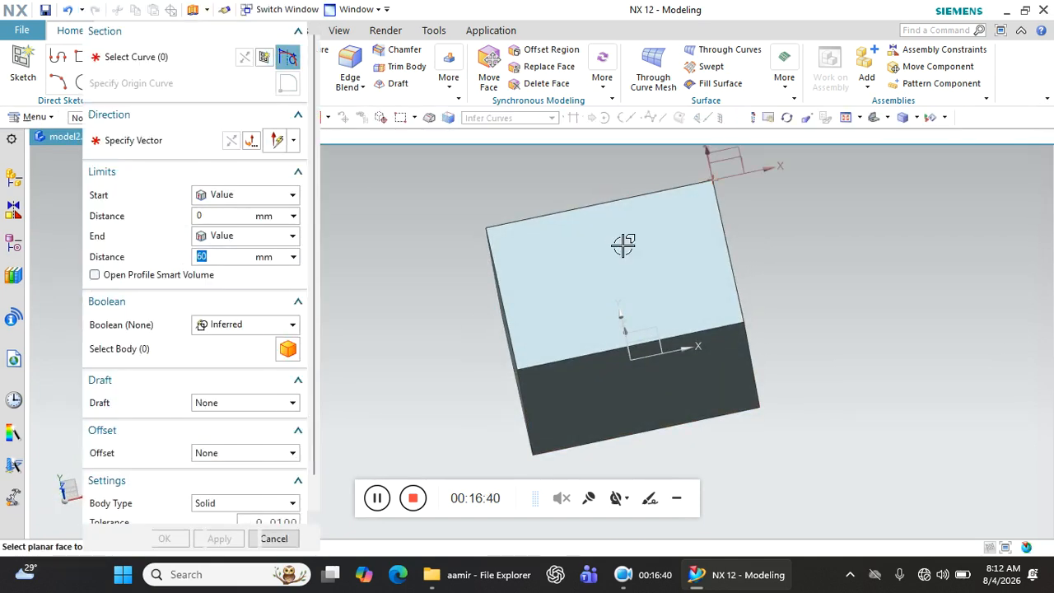
click(623, 244)
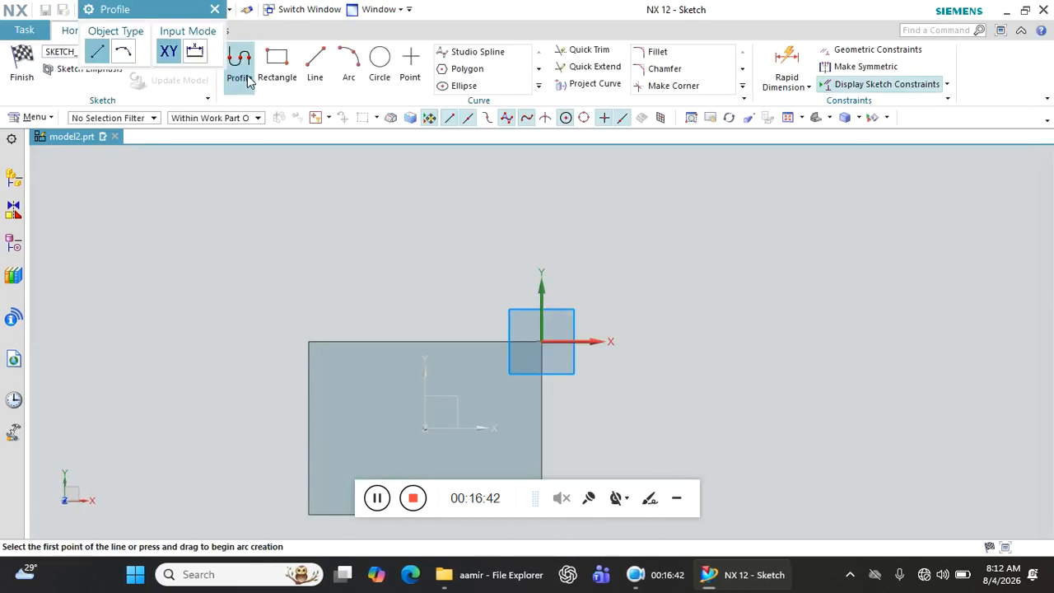
click(277, 66)
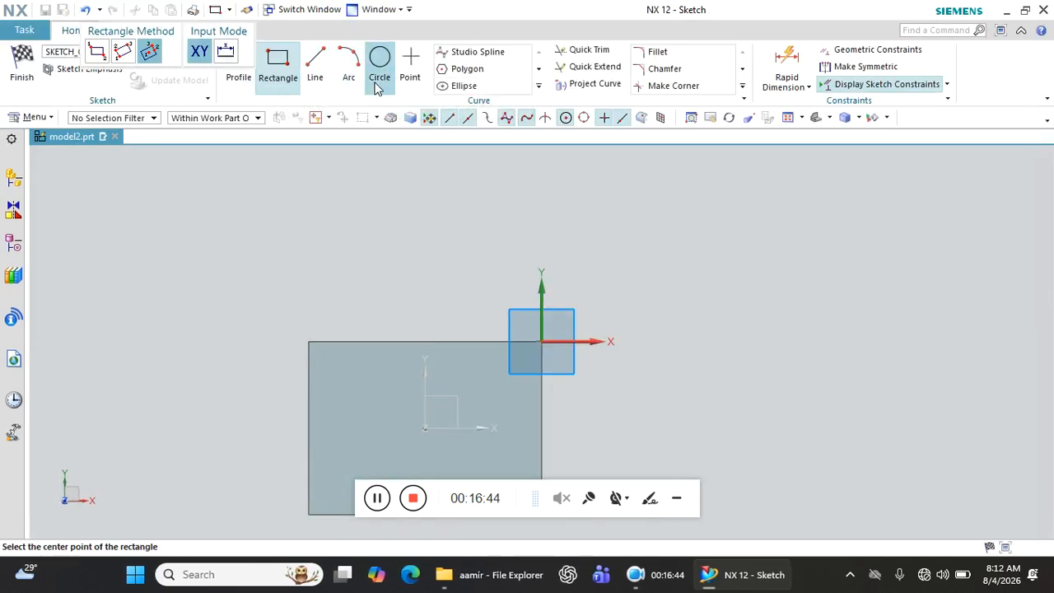
click(383, 73)
scroll(436, 282, down, 1)
scroll(431, 383, up, 2)
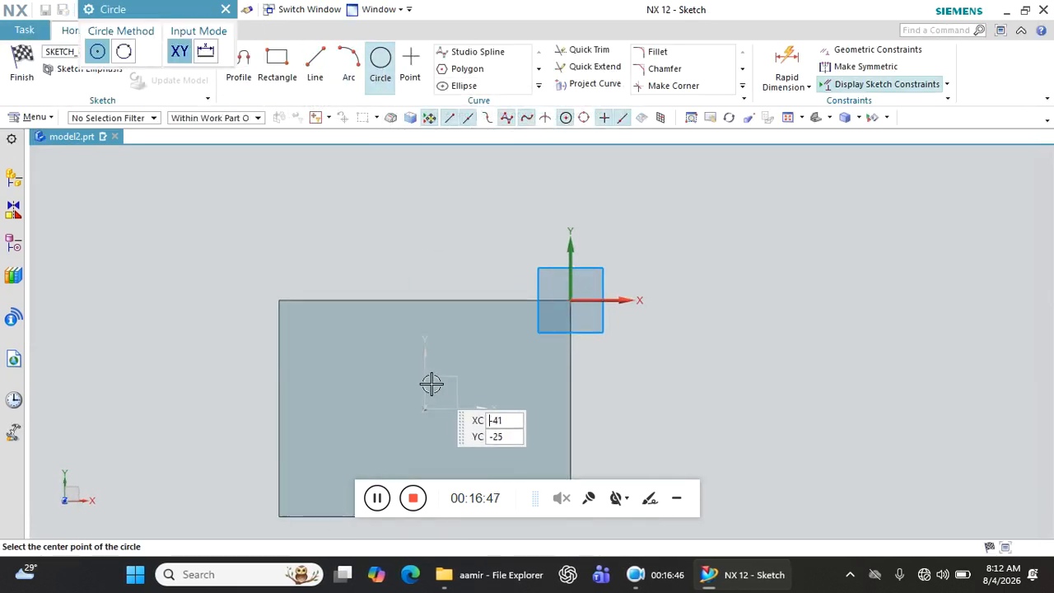
click(425, 408)
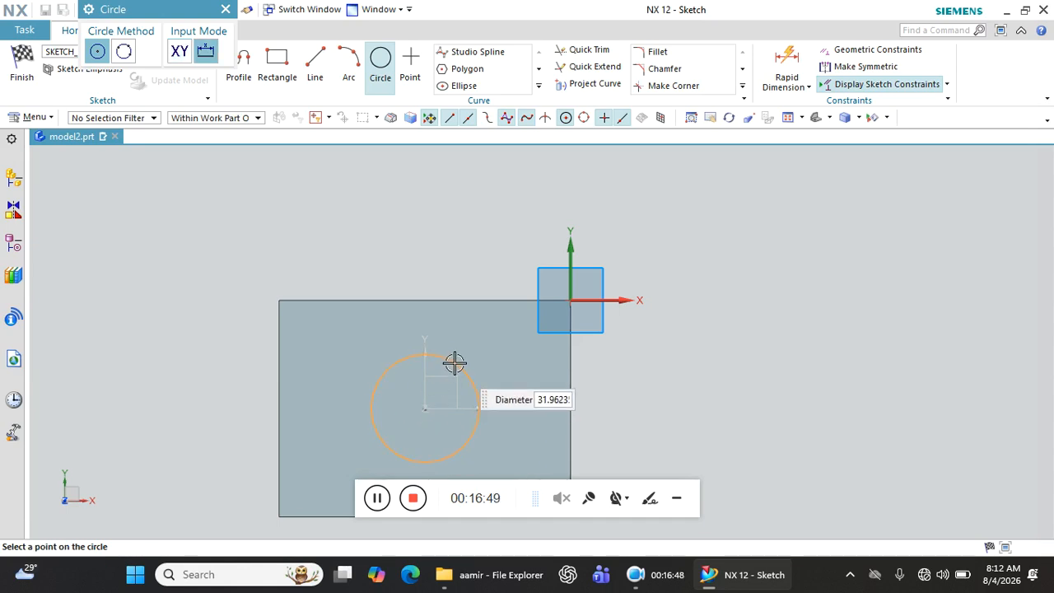
click(454, 361)
Finish the sketch and extrude the circle from 0 to 60 mm upward from the top face, with the Boolean left as Inferred
click(29, 78)
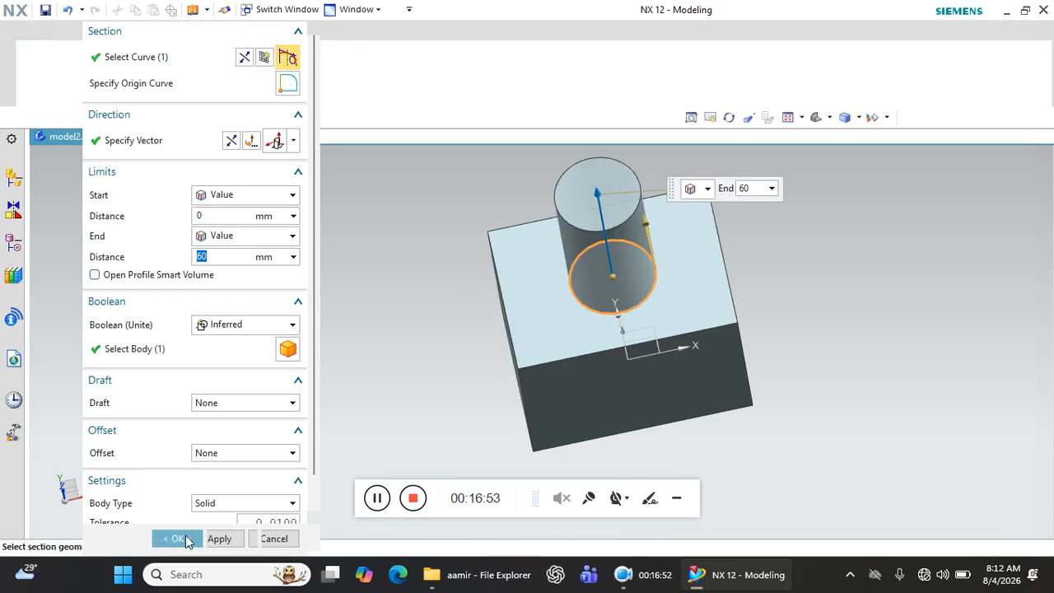
click(164, 538)
scroll(598, 349, down, 2)
middle_drag(598, 349, 597, 322)
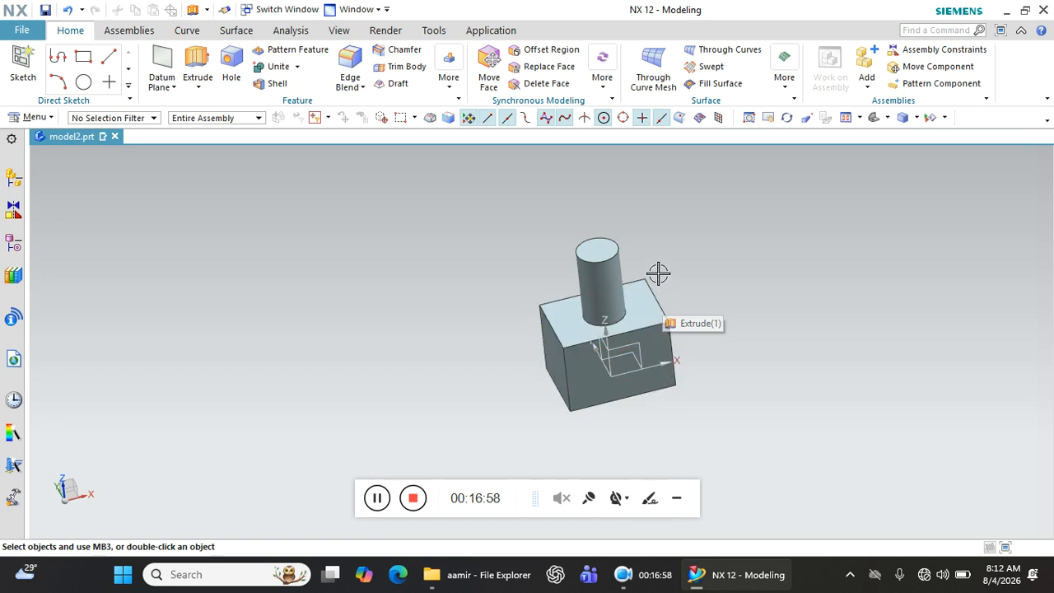
Split the block-and-cylinder body with Split Body, using the YZ plane of the datum coordinate system as the tool
click(447, 83)
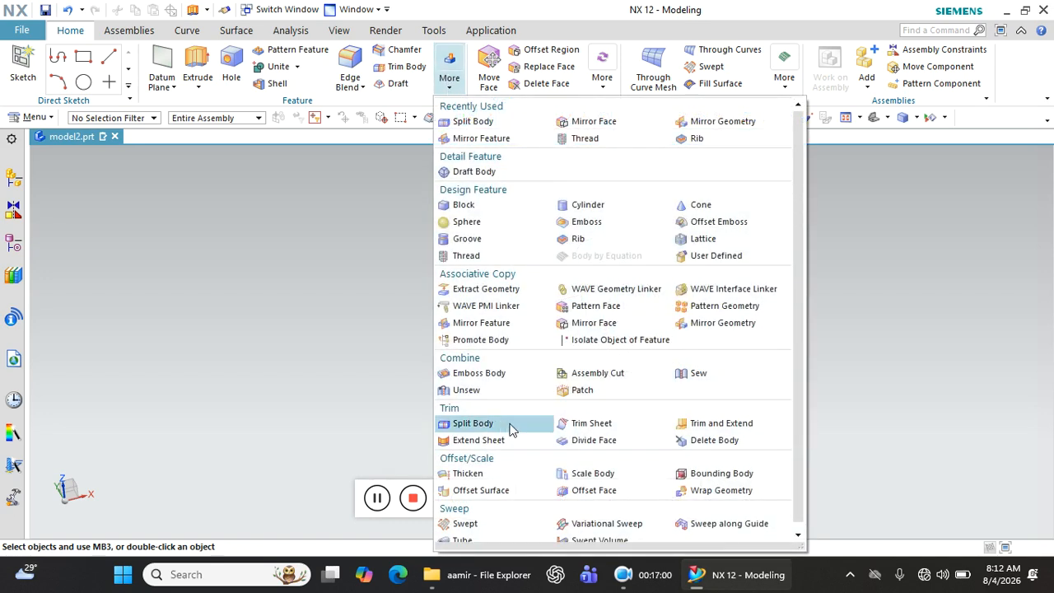
click(474, 423)
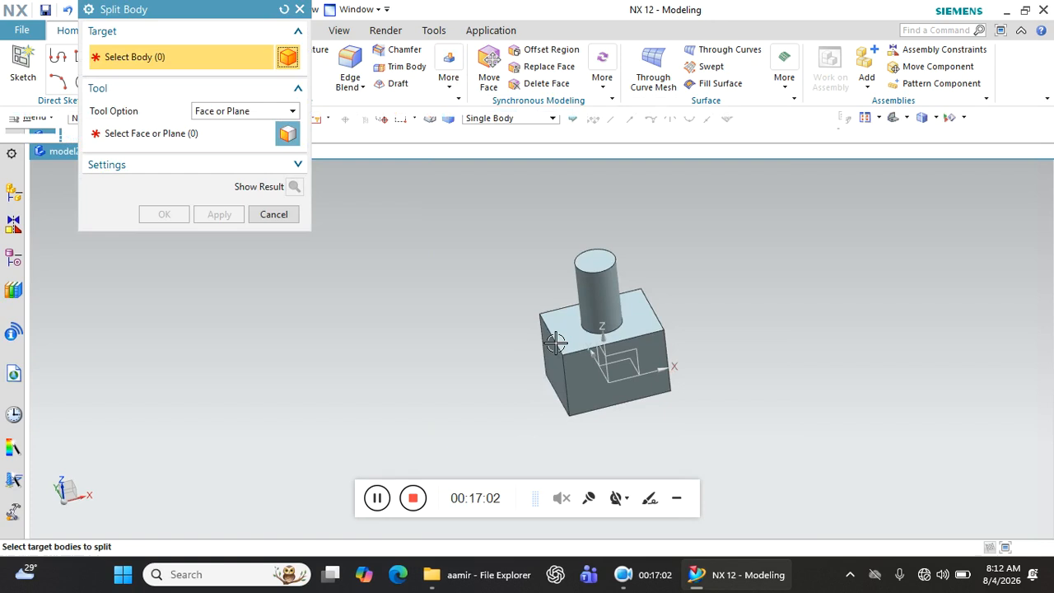
click(181, 135)
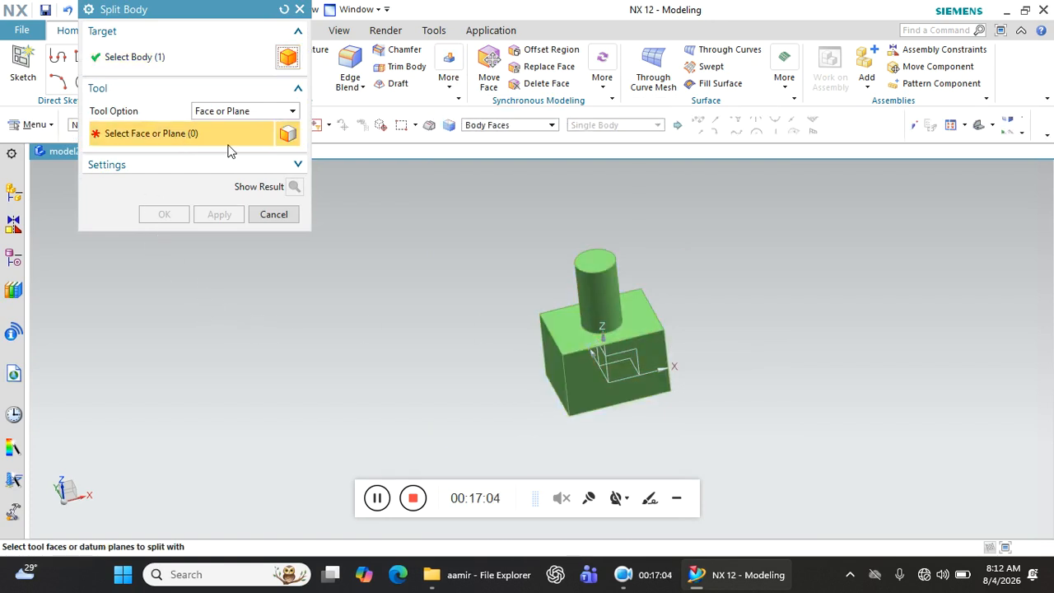
click(600, 347)
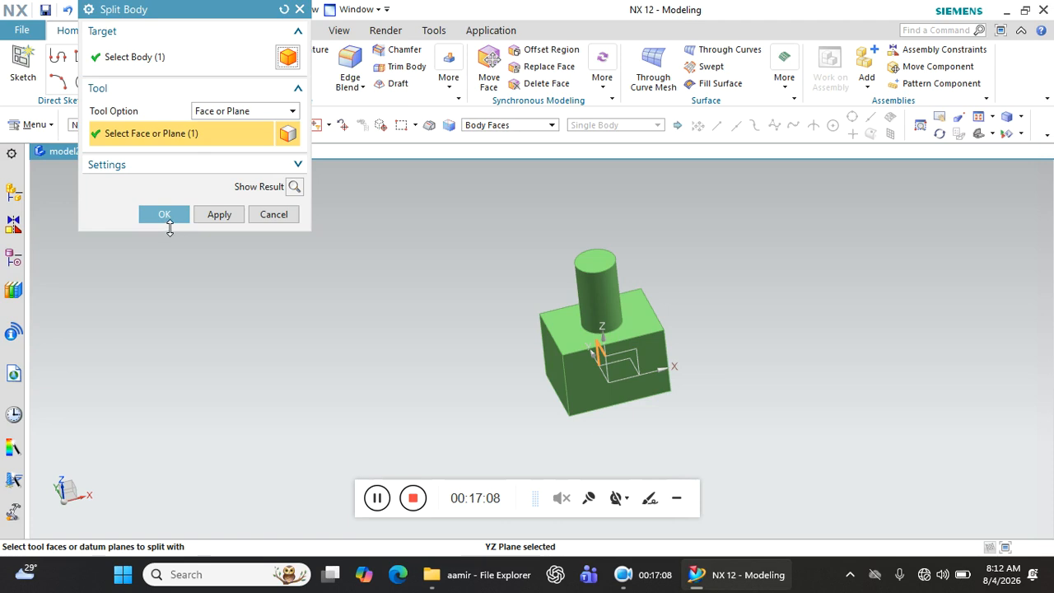
click(164, 214)
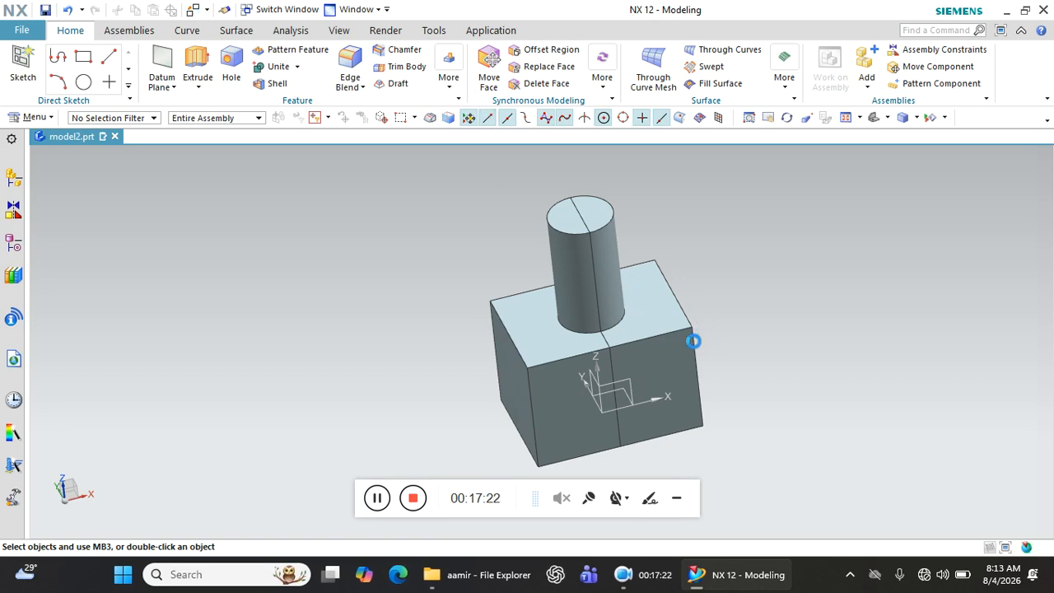
Move the positive-X half of the split body along X to an X coordinate of 113.5 with Move Object, and undo the move
key(ctrl+t)
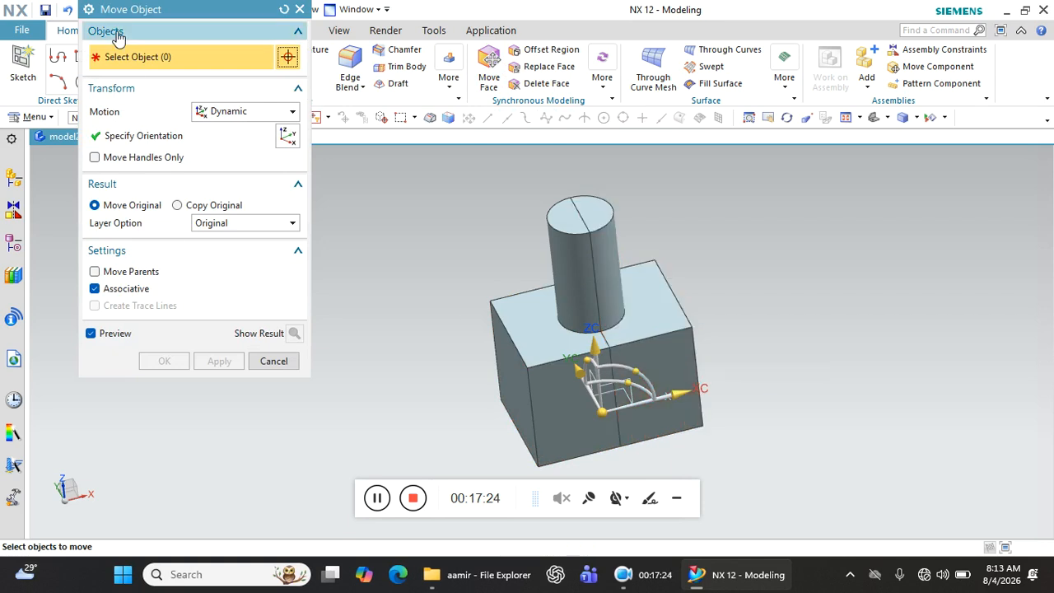
click(655, 306)
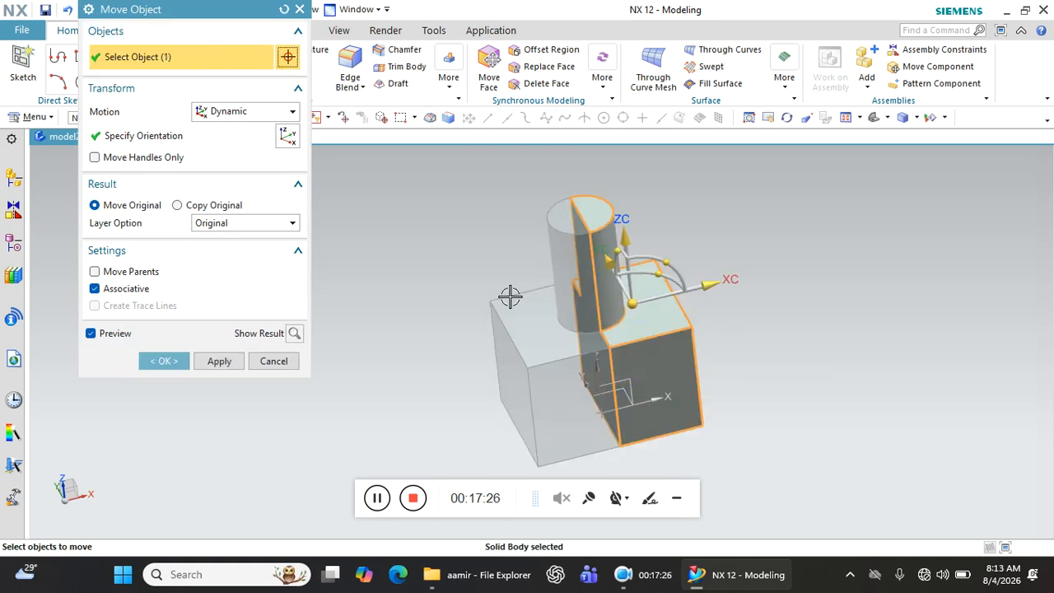
click(119, 207)
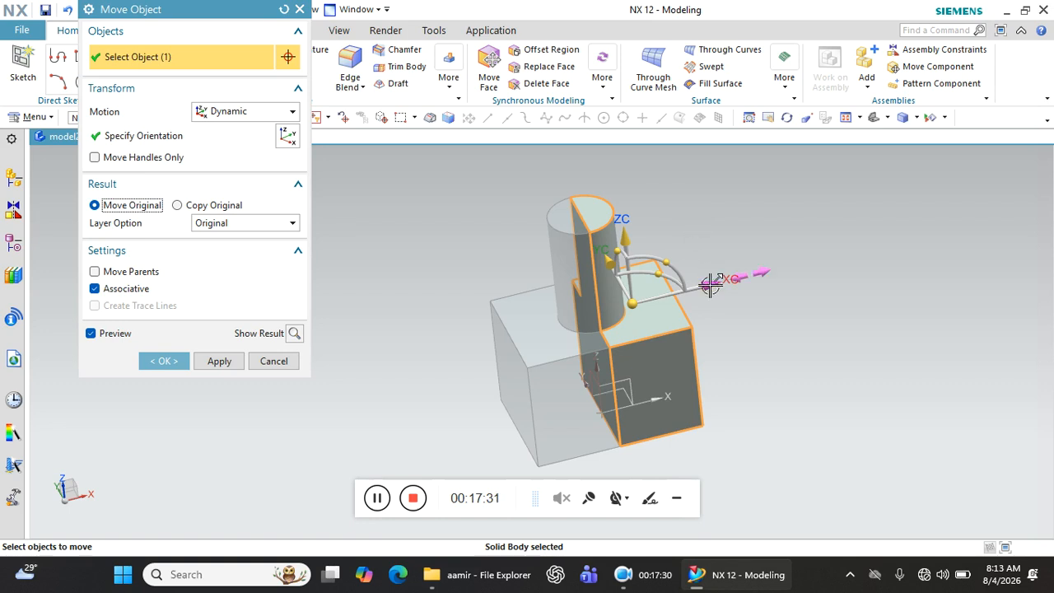
drag(710, 284, 860, 240)
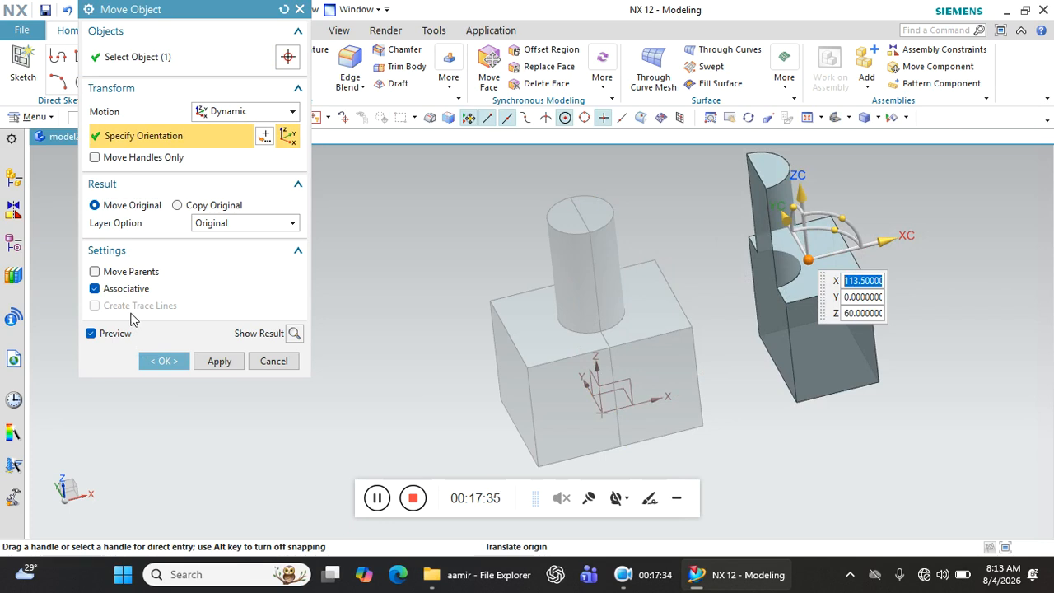
click(165, 361)
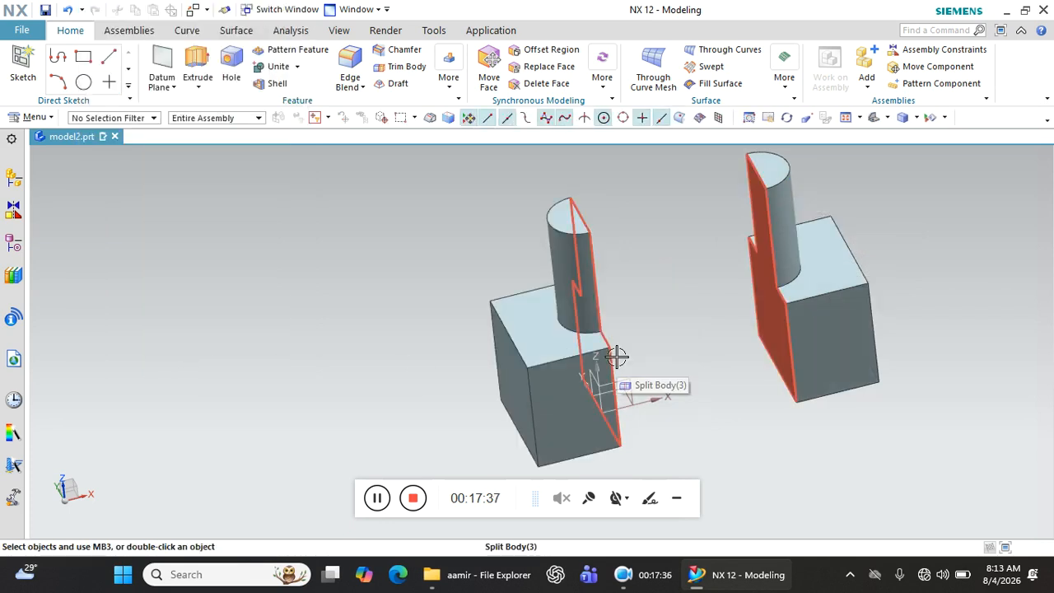
middle_drag(759, 396, 98, 167)
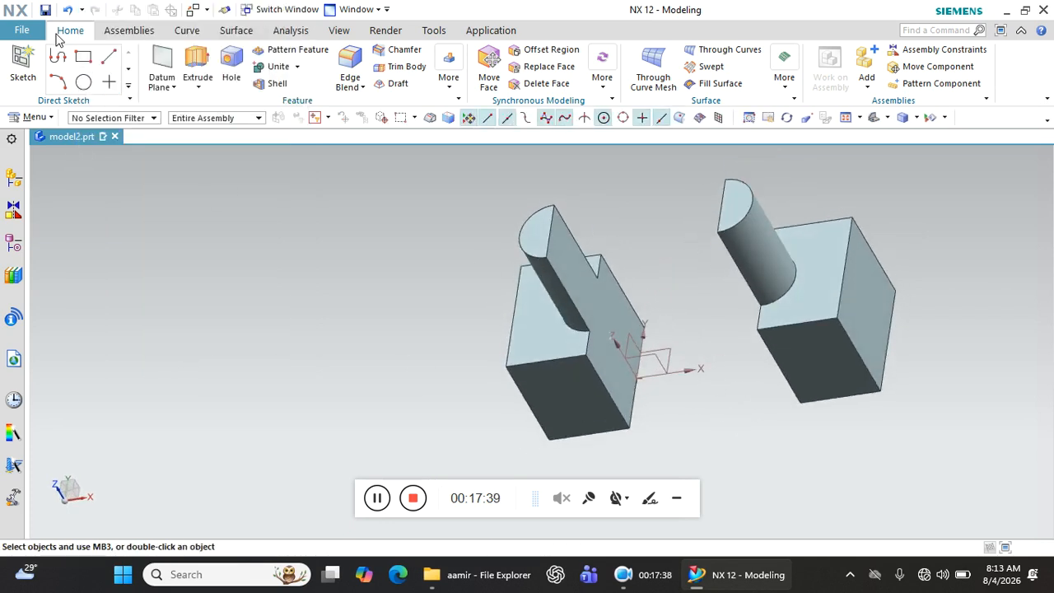
click(68, 9)
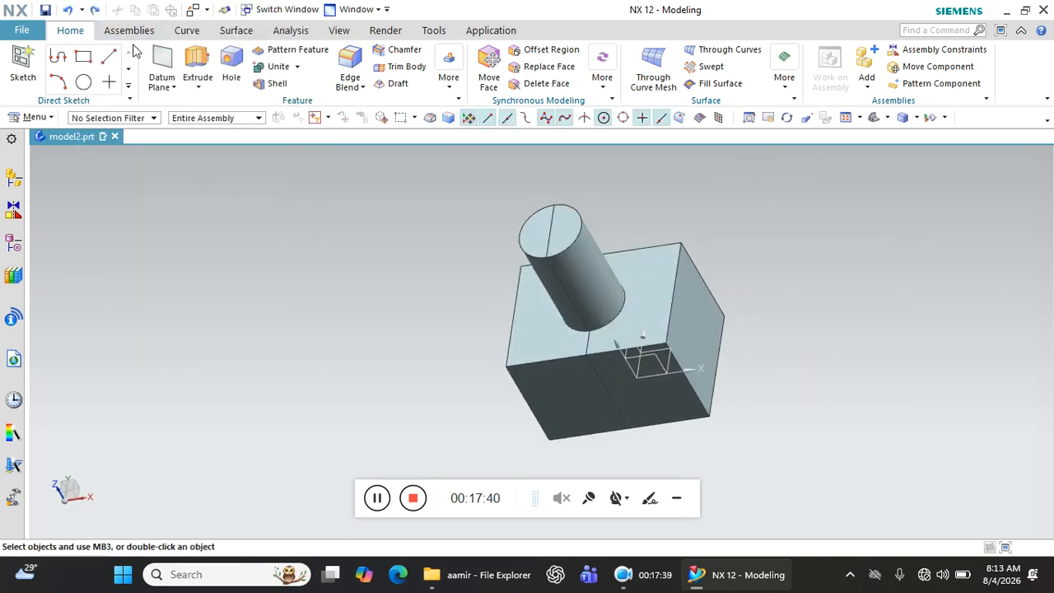
Remove the positive-X half of the split body with Delete Body, and undo the deletion
click(457, 66)
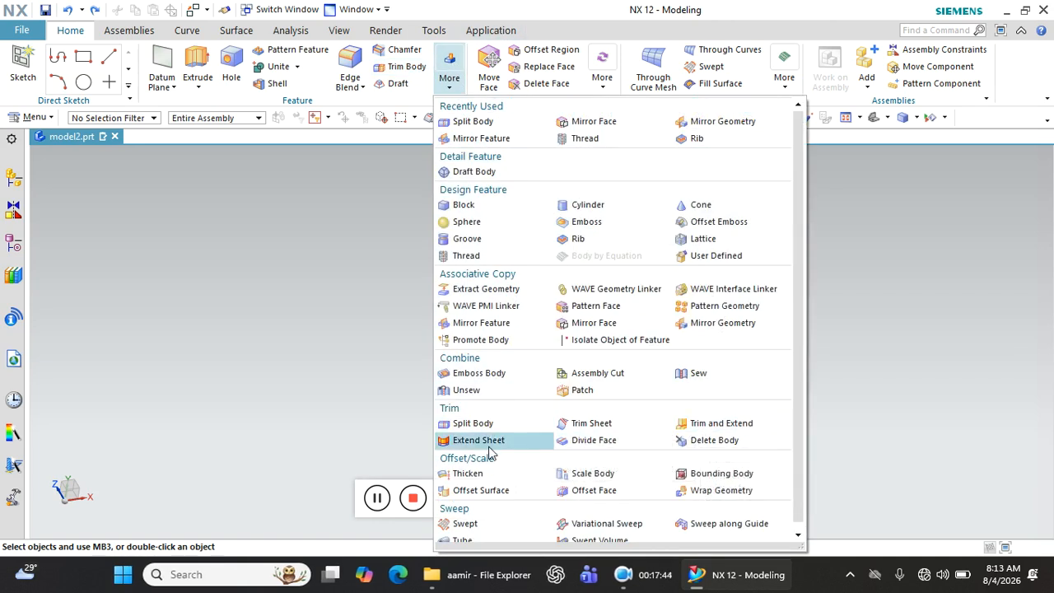
click(680, 441)
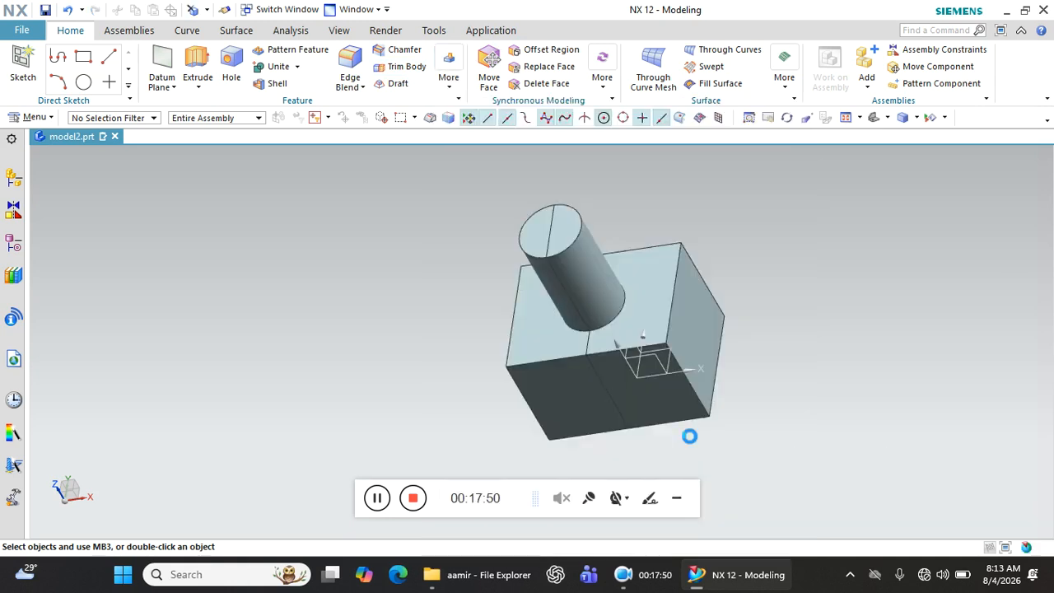
click(646, 334)
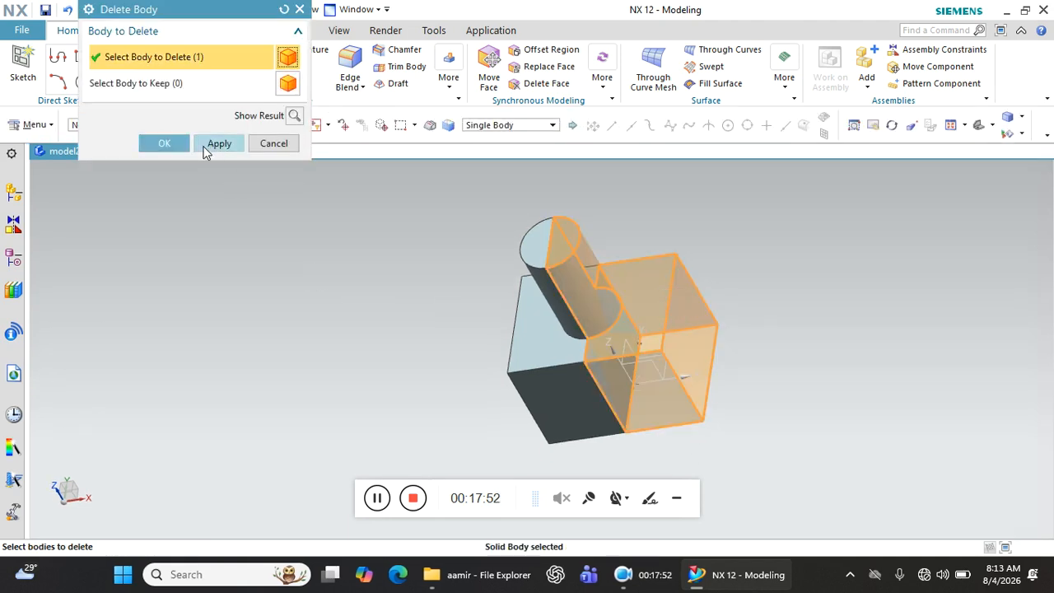
click(177, 142)
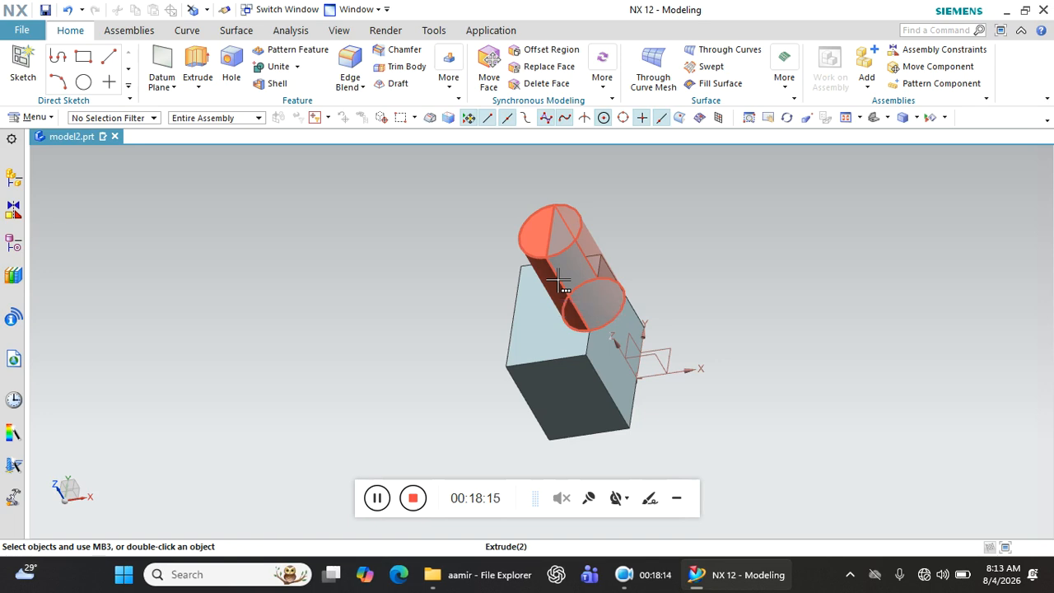
click(67, 10)
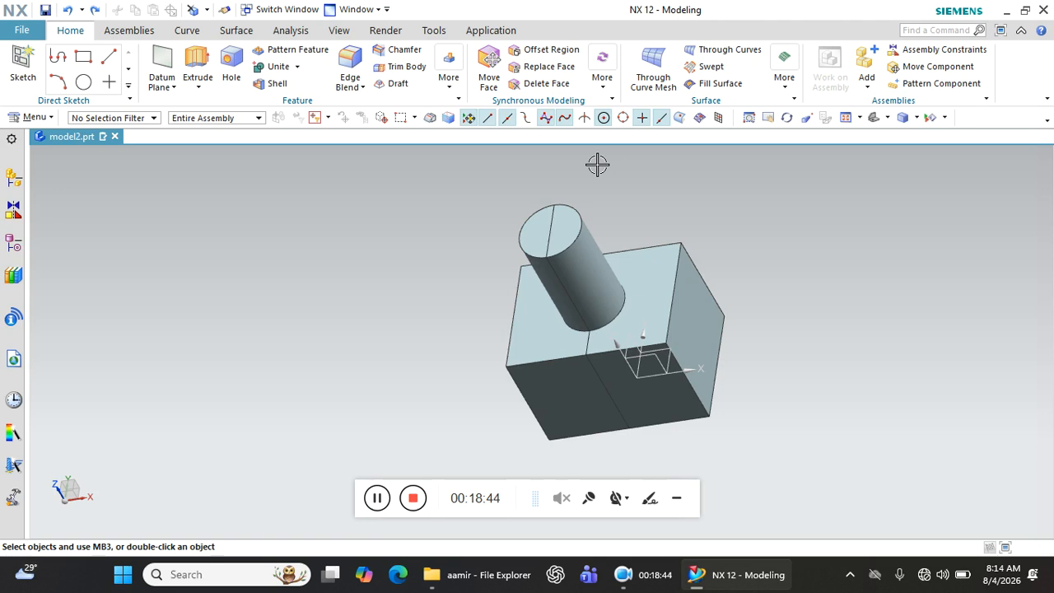
Scale the negative-X half of the split body uniformly by a factor of 2 with Scale Body, and undo the scaling
click(449, 82)
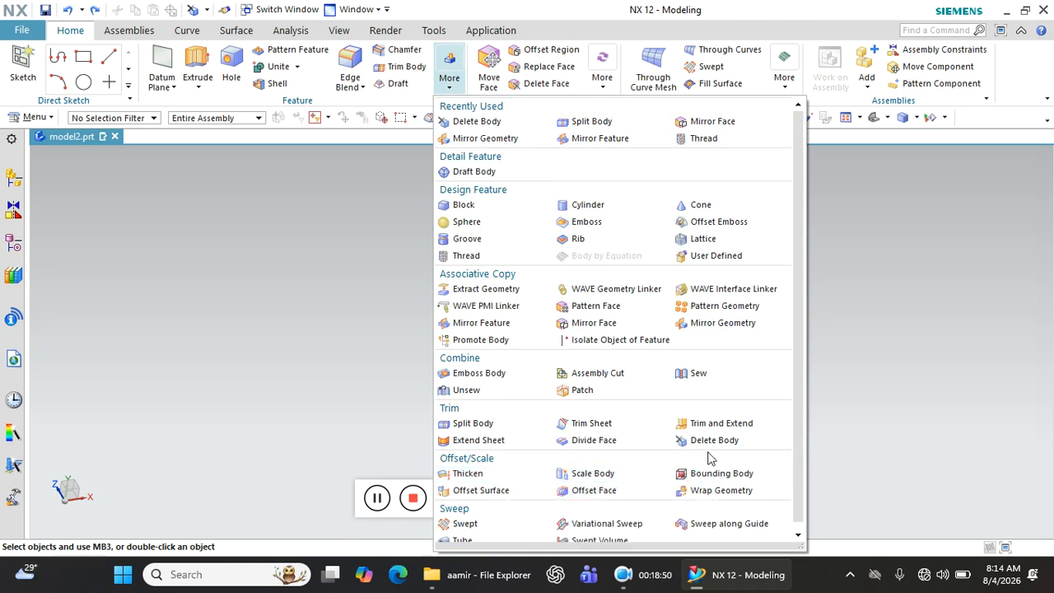
click(605, 473)
click(536, 382)
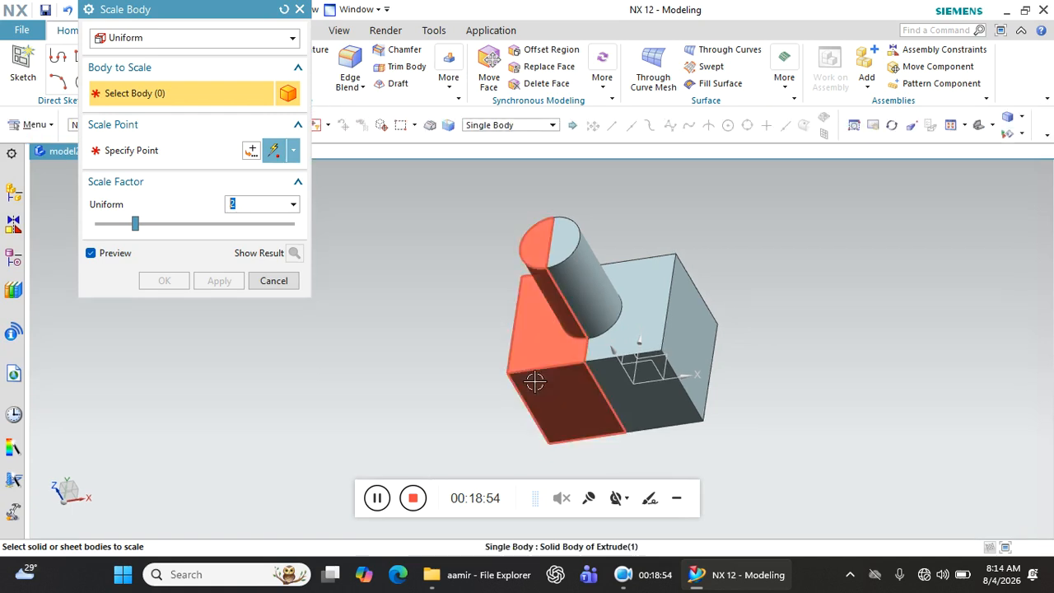
scroll(536, 382, up, 5)
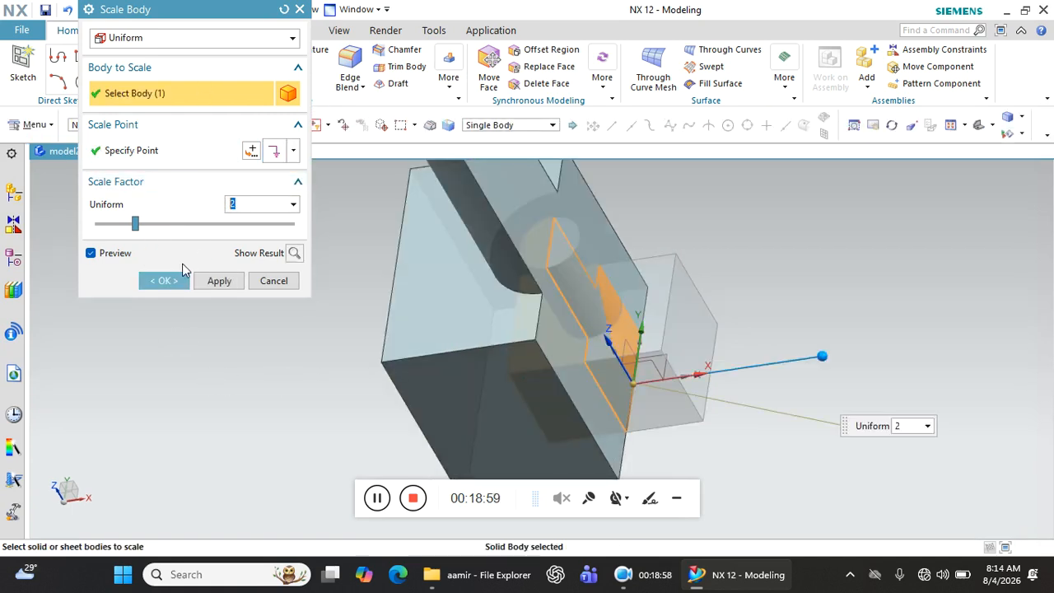
click(163, 280)
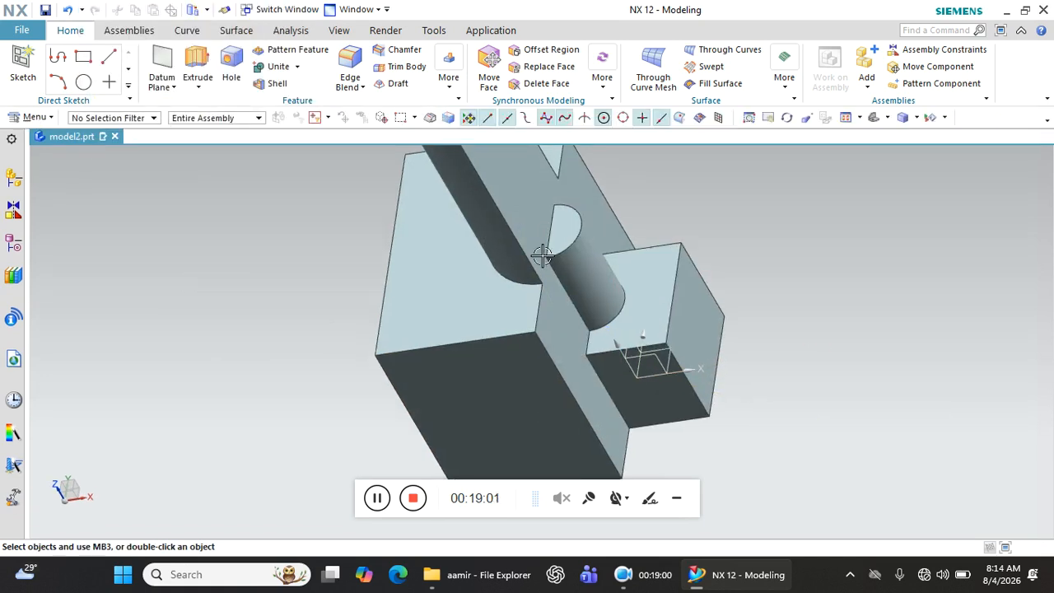
scroll(526, 256, down, 3)
mouse_move(532, 268)
middle_down()
mouse_move(543, 290)
mouse_move(550, 247)
mouse_move(540, 309)
mouse_move(527, 282)
middle_up()
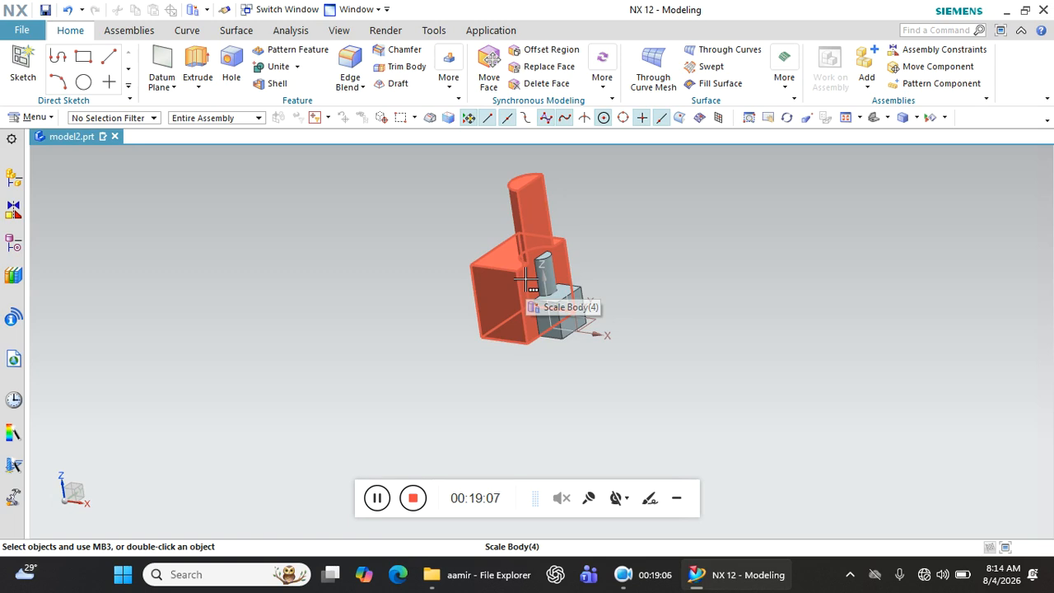
click(67, 9)
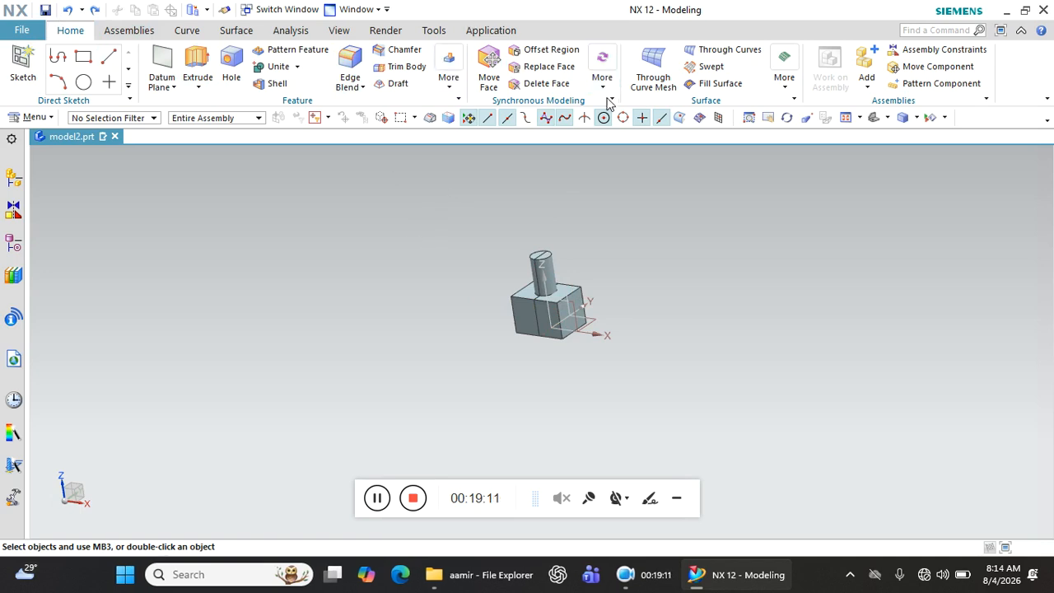
click(448, 70)
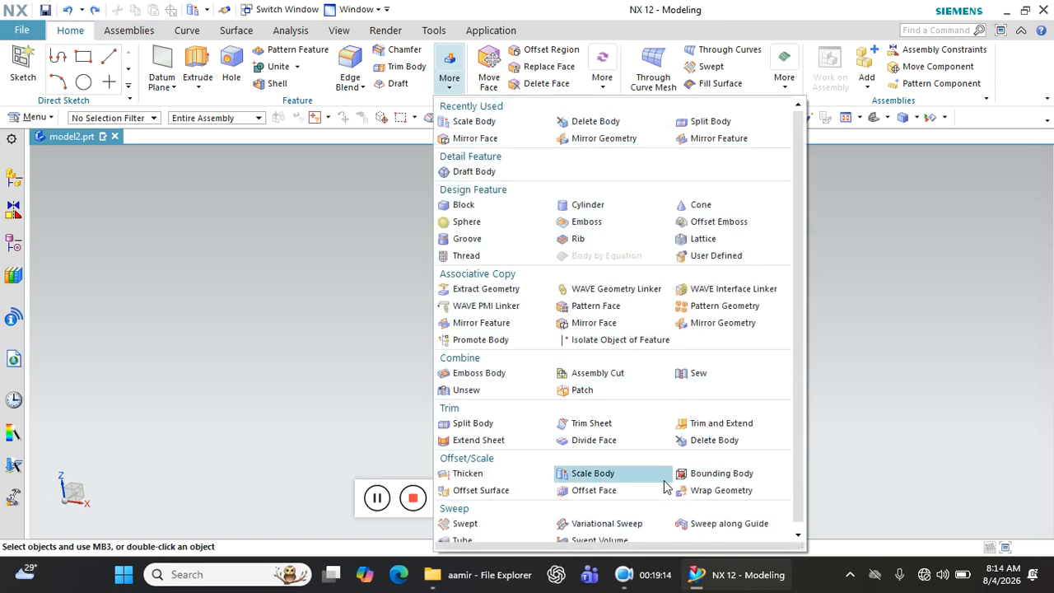
scroll(540, 515, down, 1)
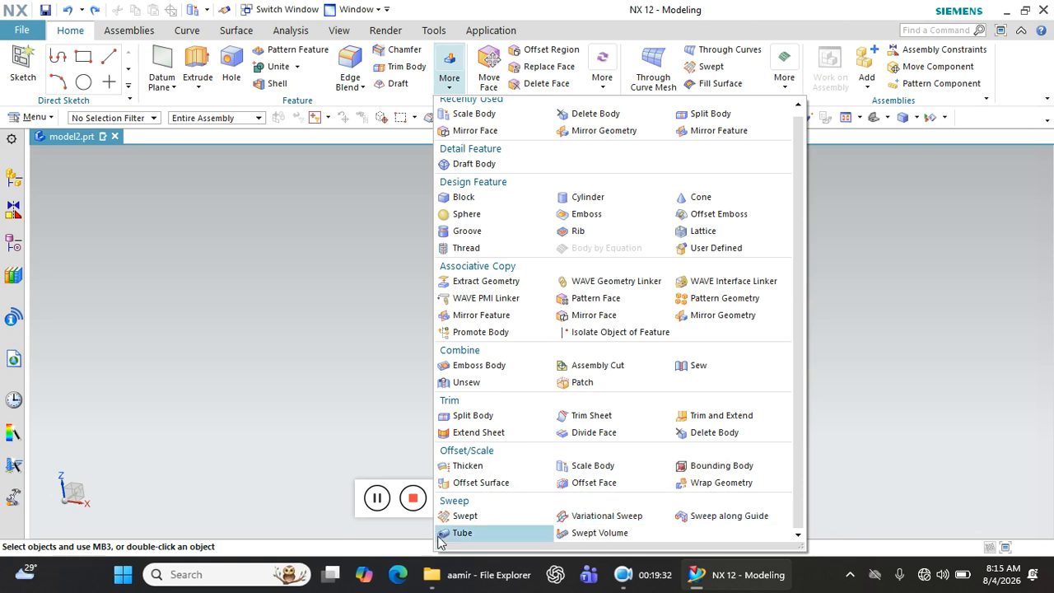
click(236, 396)
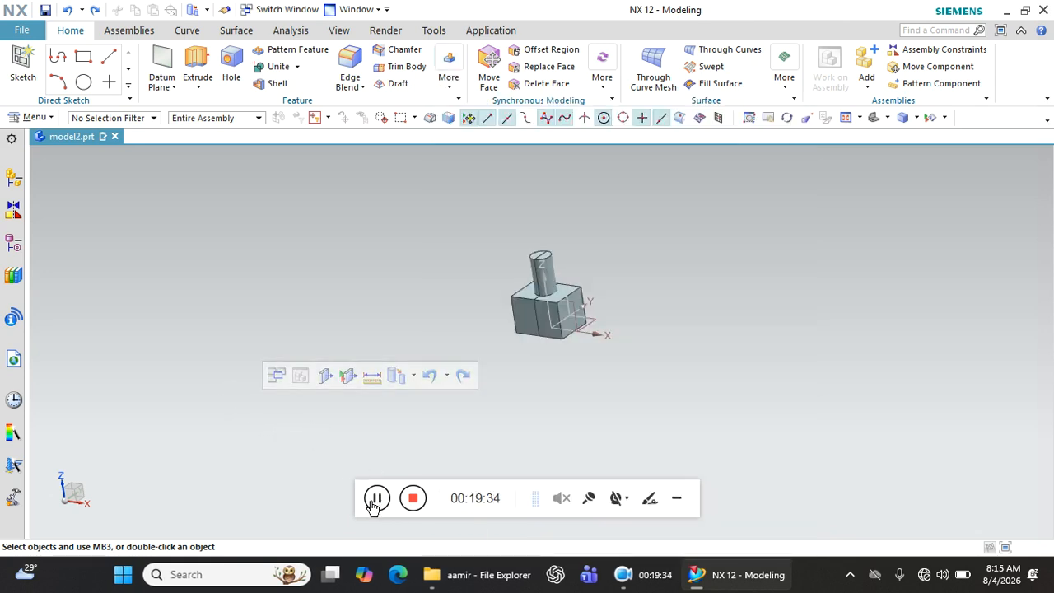